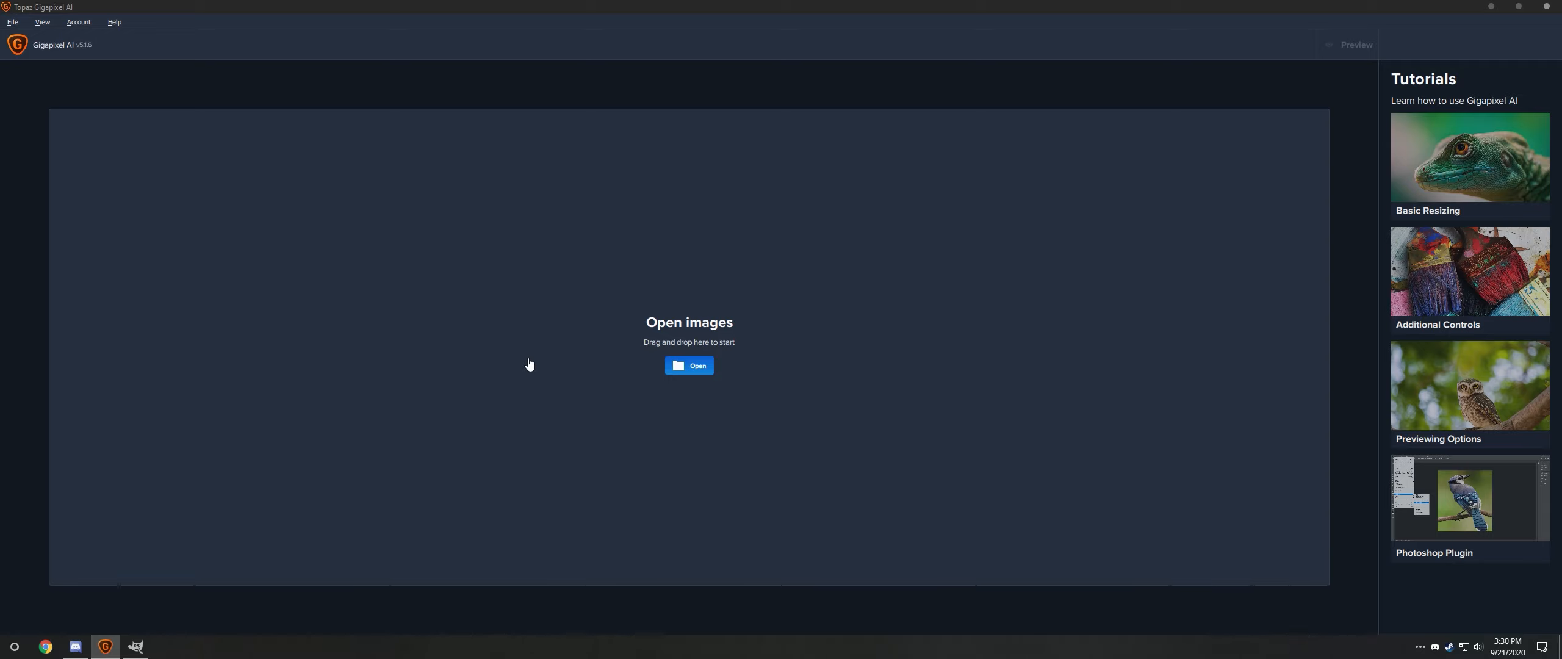
- Bring up the file browser, switch to GIMP, and load the banshee.tga texture
left_click(15, 646)
left_click(15, 613)
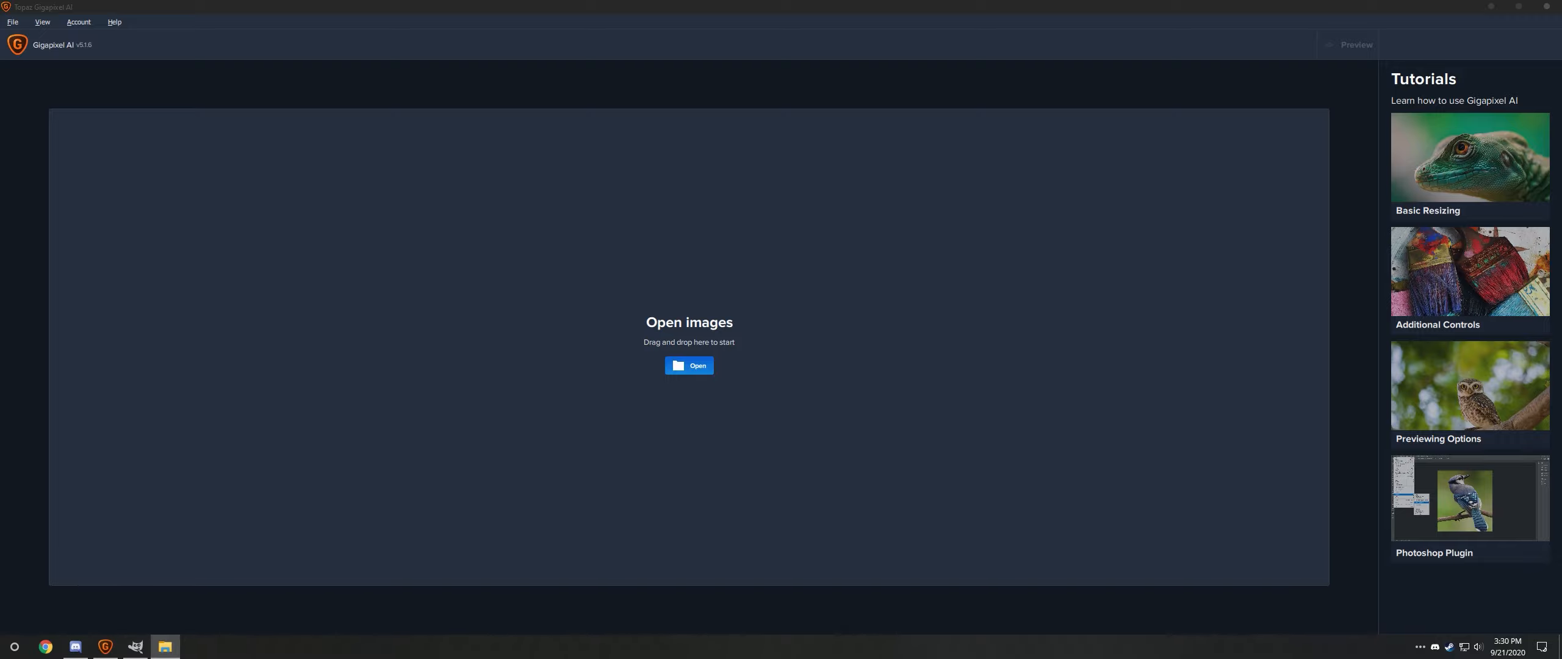
key("alt+Tab")
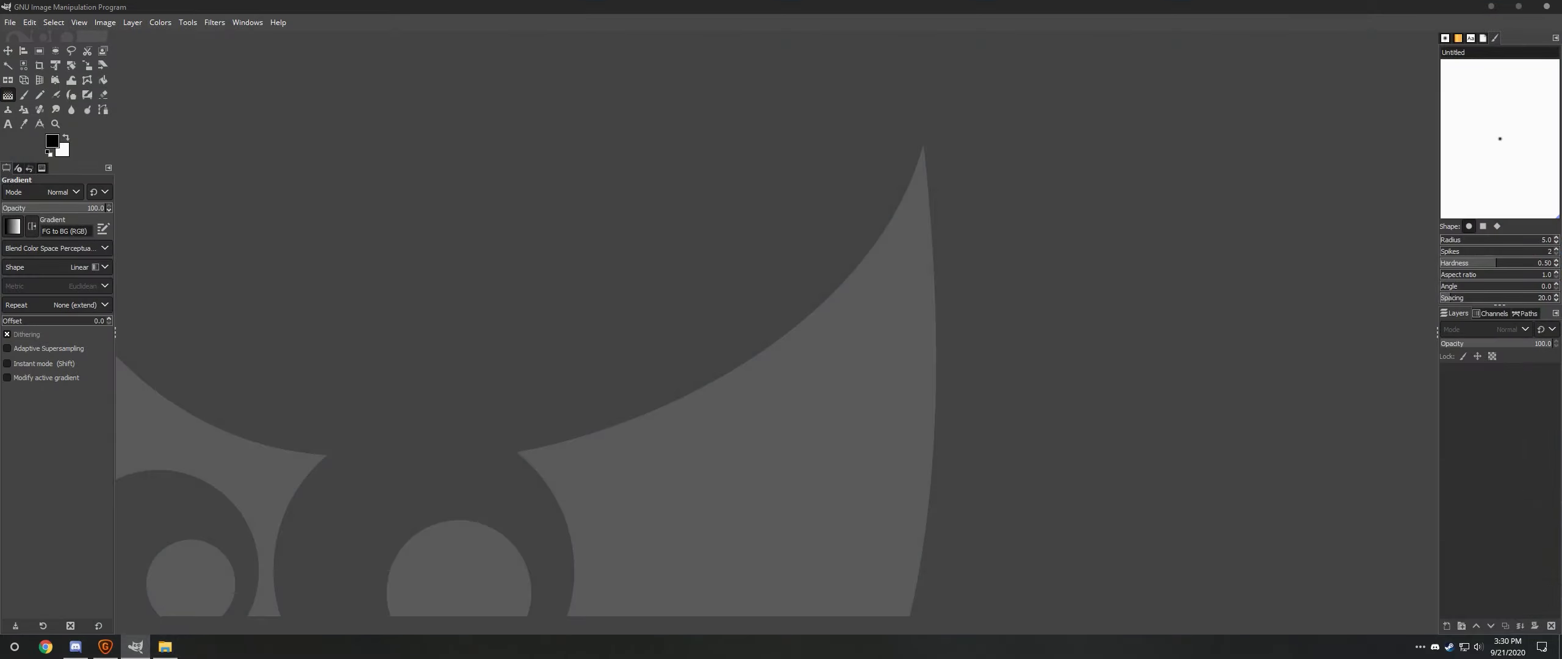
key("alt+Tab")
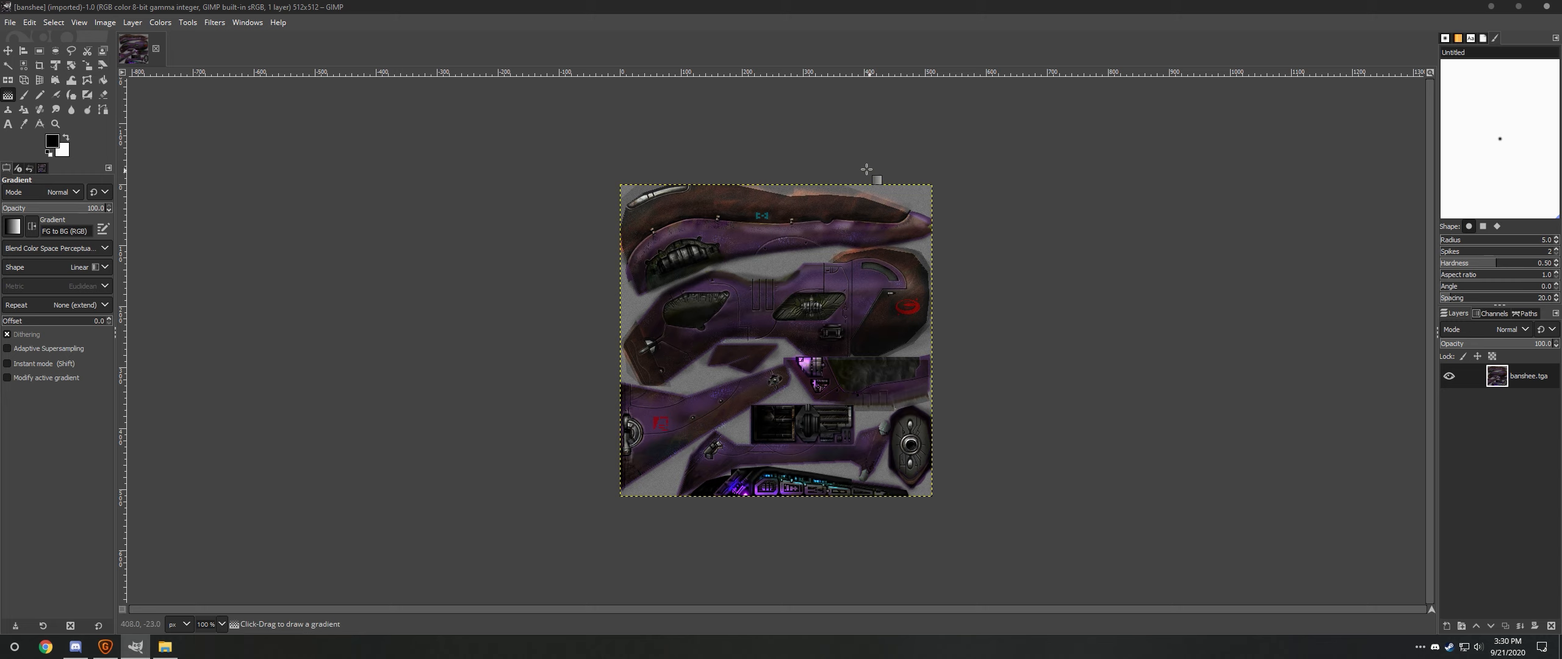
scroll(766, 339, "up", 2, "ctrl")
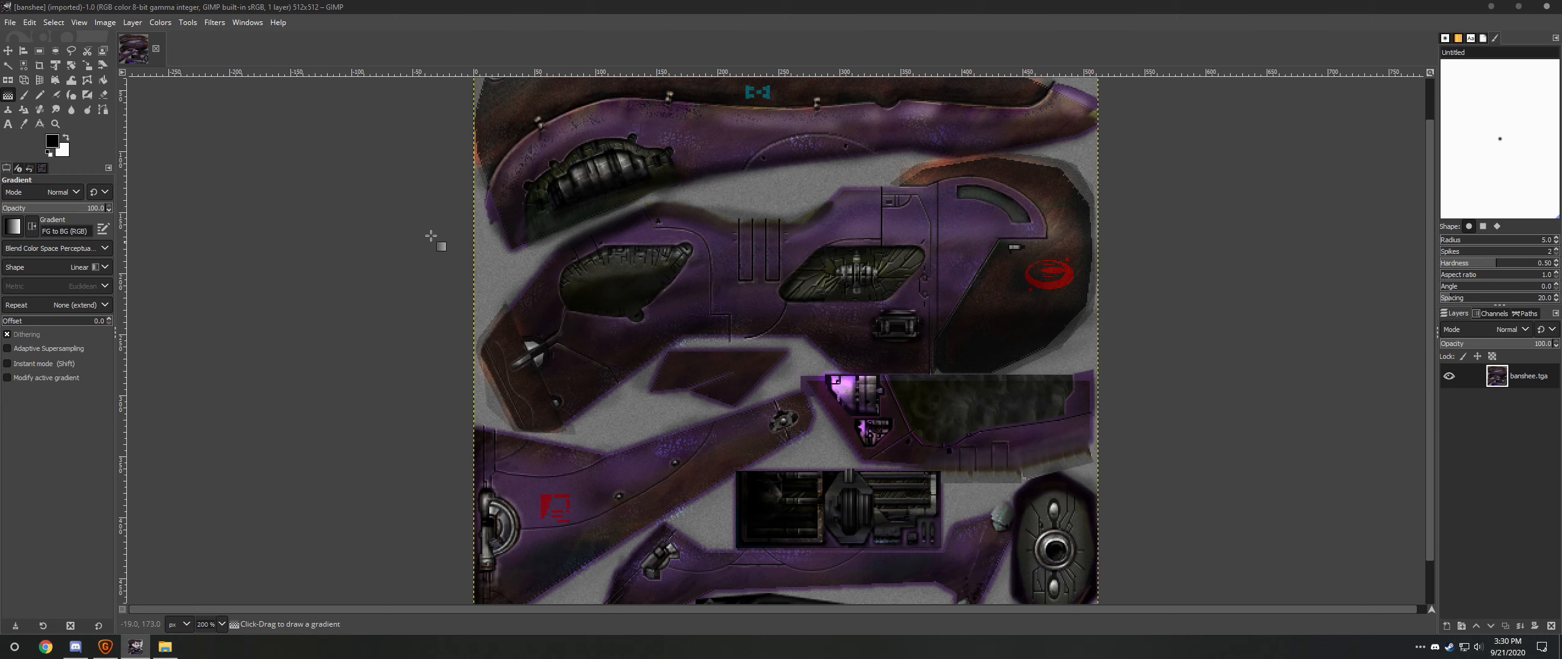
- Export the banshee texture as banshee.png in the same bitmaps folder
left_click(10, 22)
left_click(144, 212)
left_click(156, 67)
key("BackSpace")
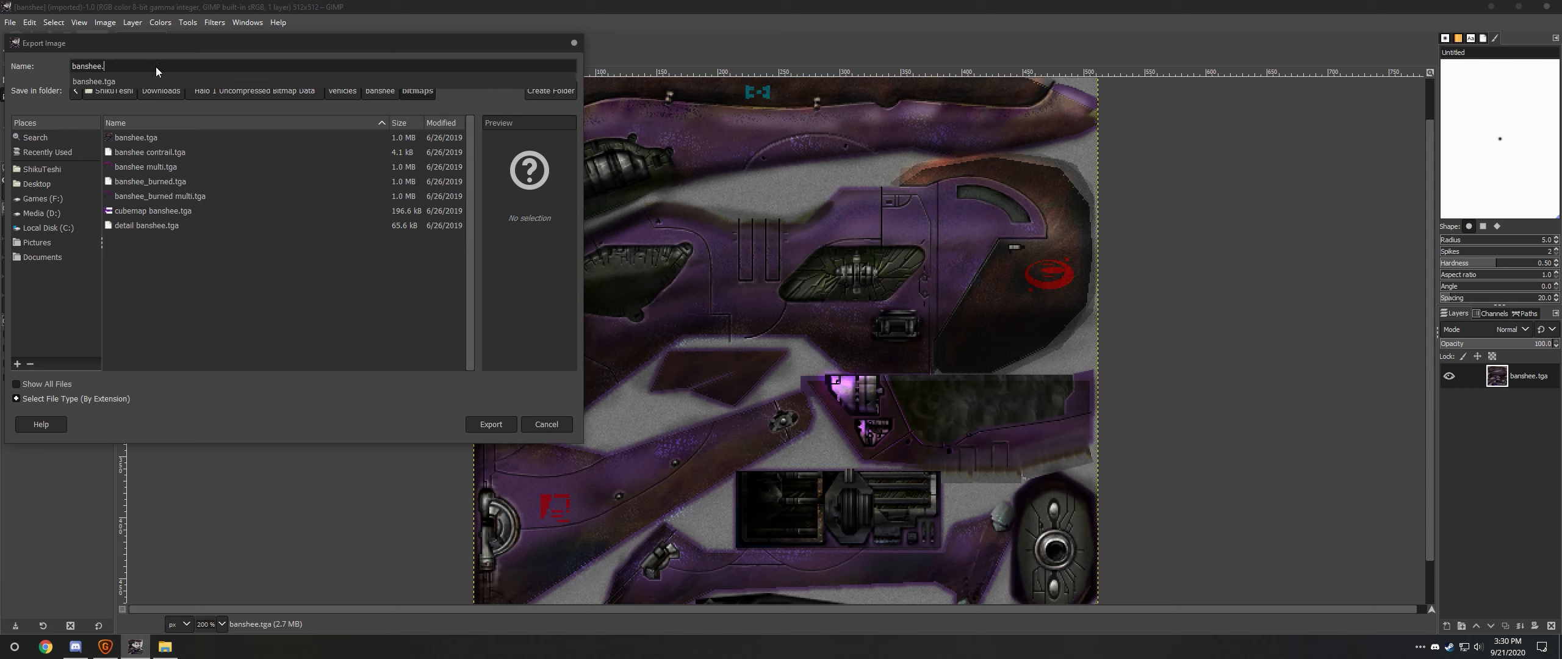
type("png")
key("Return")
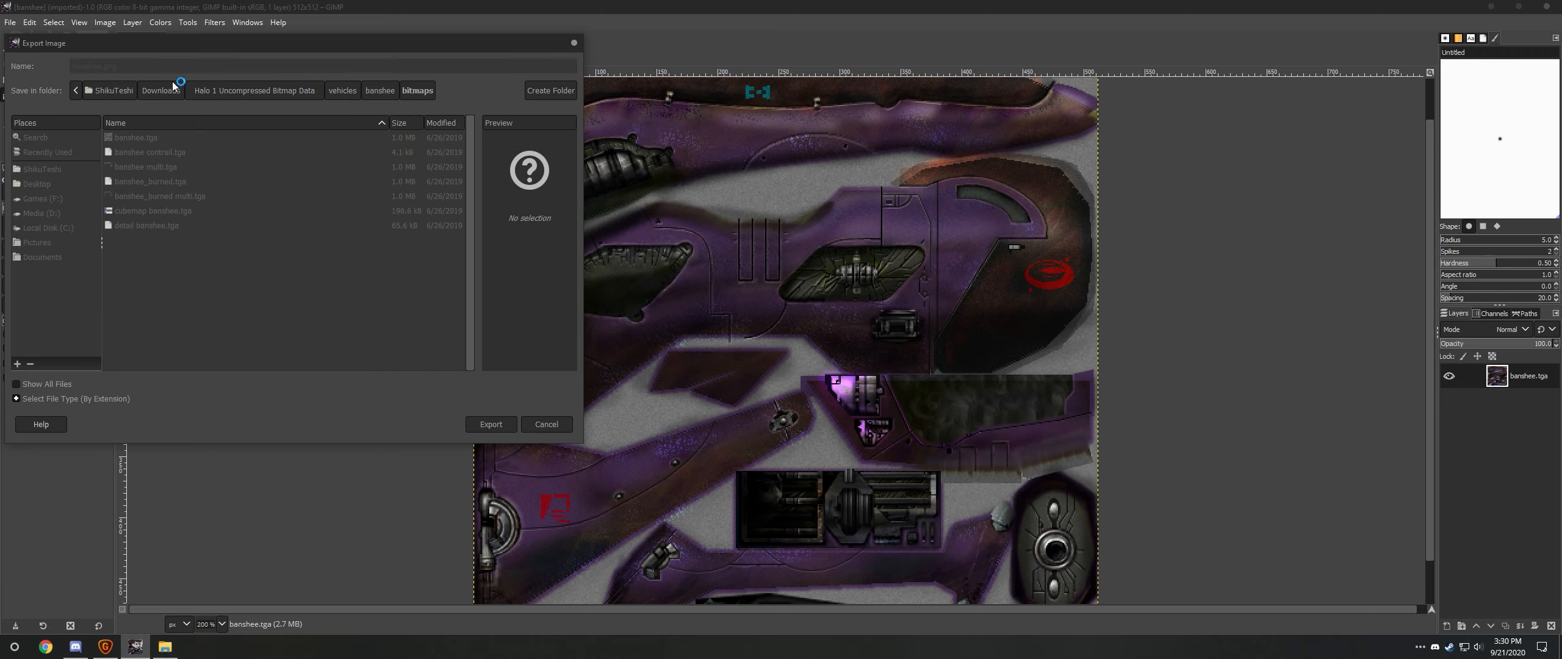
left_click(784, 470)
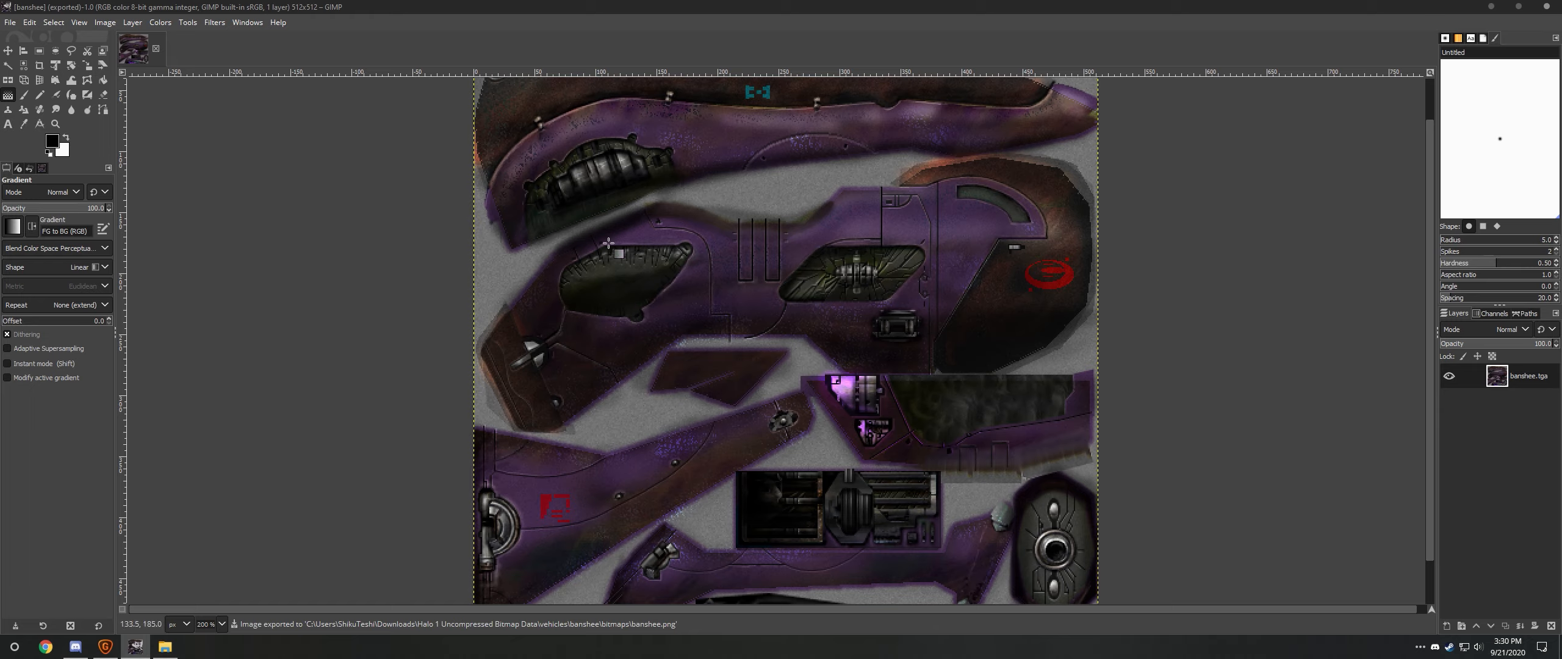
- Close the banshee texture in GIMP and load banshee.png into Gigapixel AI
left_click(156, 48)
left_click(1491, 6)
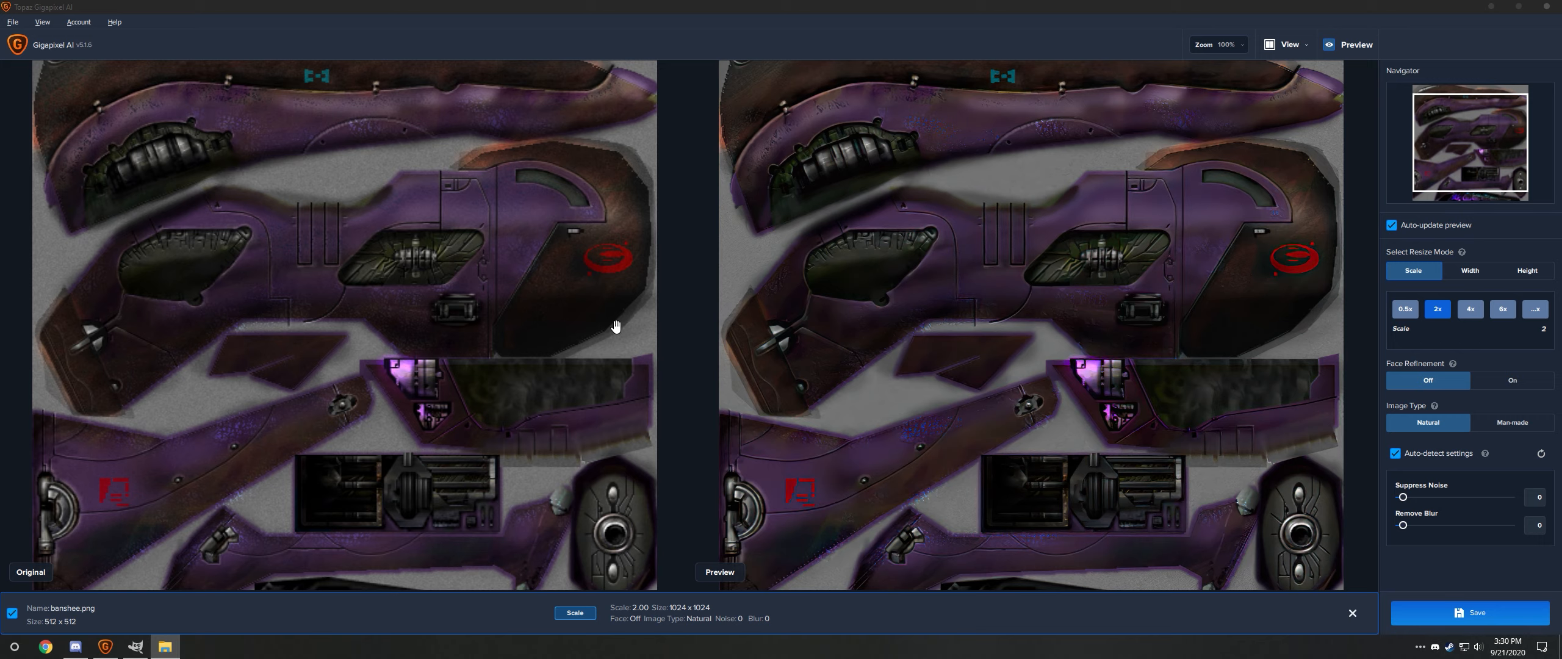
- Compare the original with the 2x preview up close around the red emblem, the gun fitting and the upper hull panel
scroll(100, 507, "up", 1)
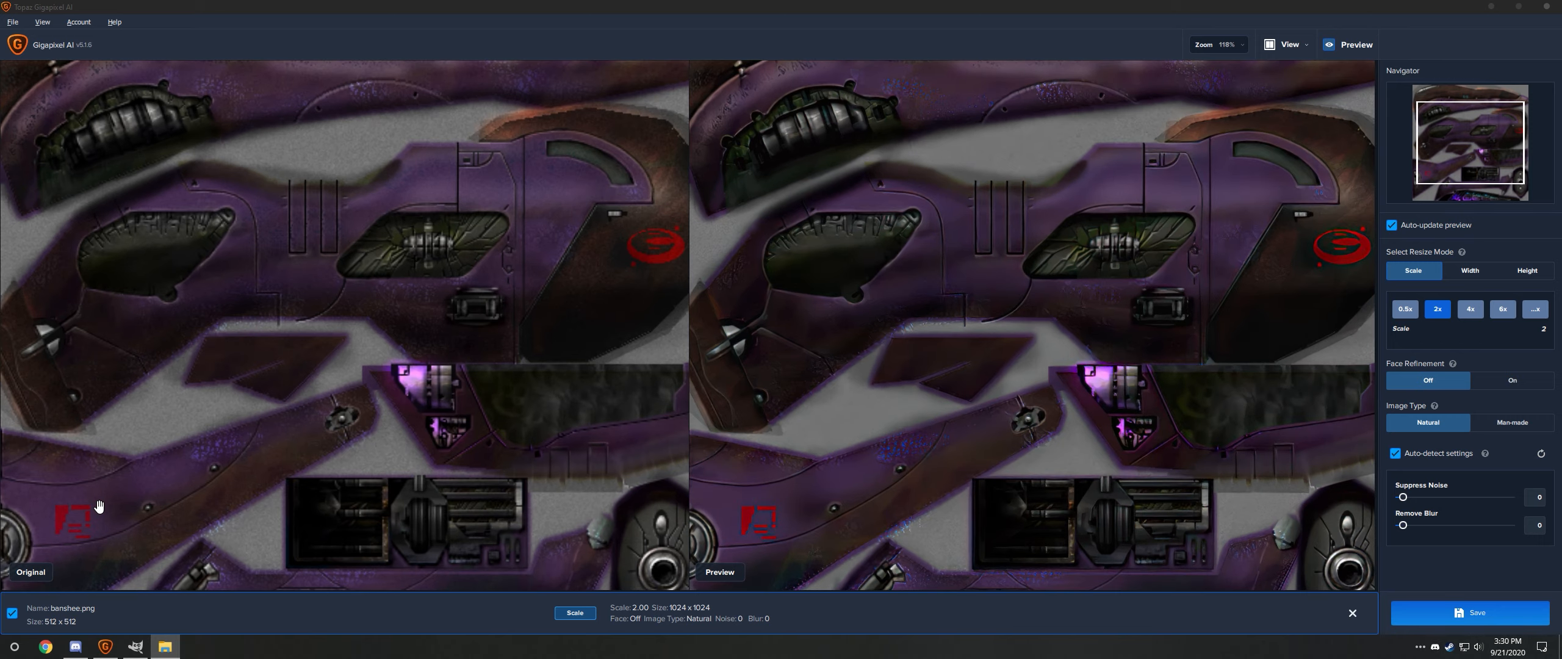
scroll(100, 507, "up", 4)
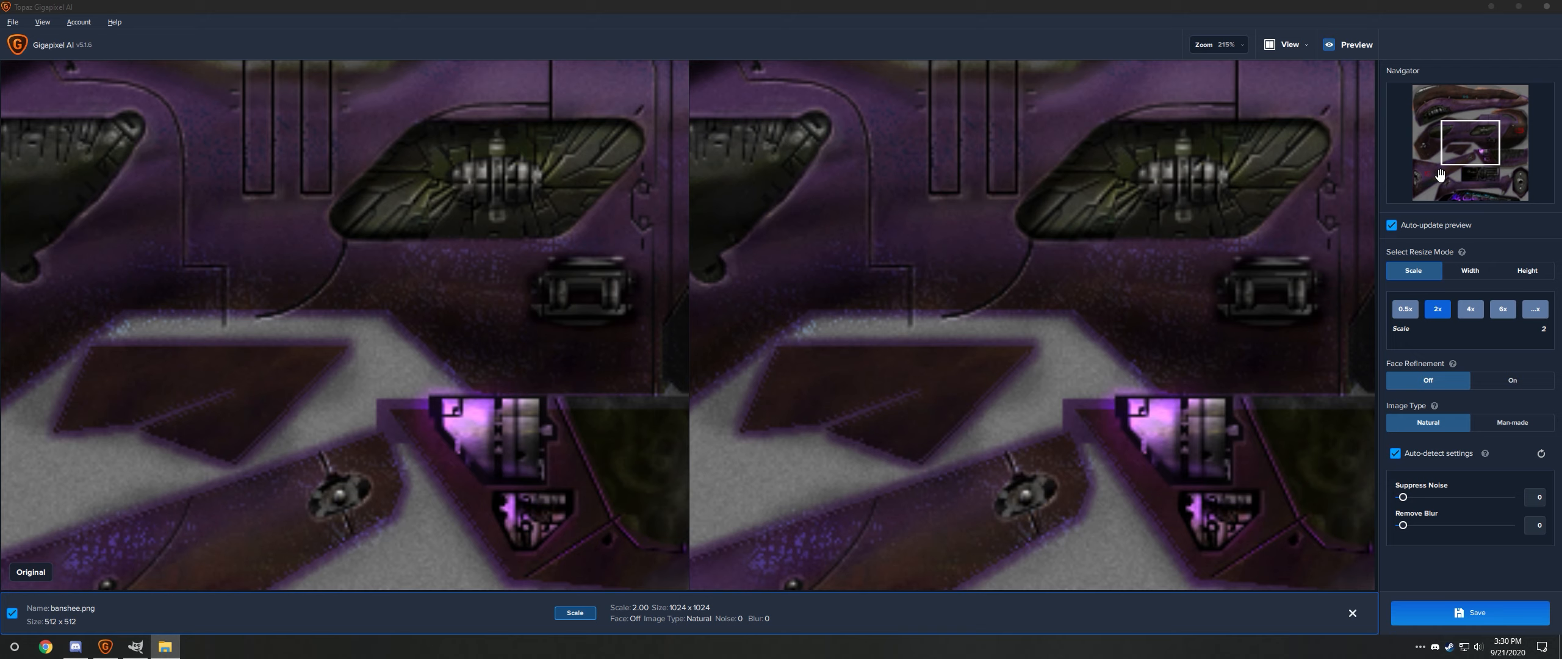
left_click(1440, 176)
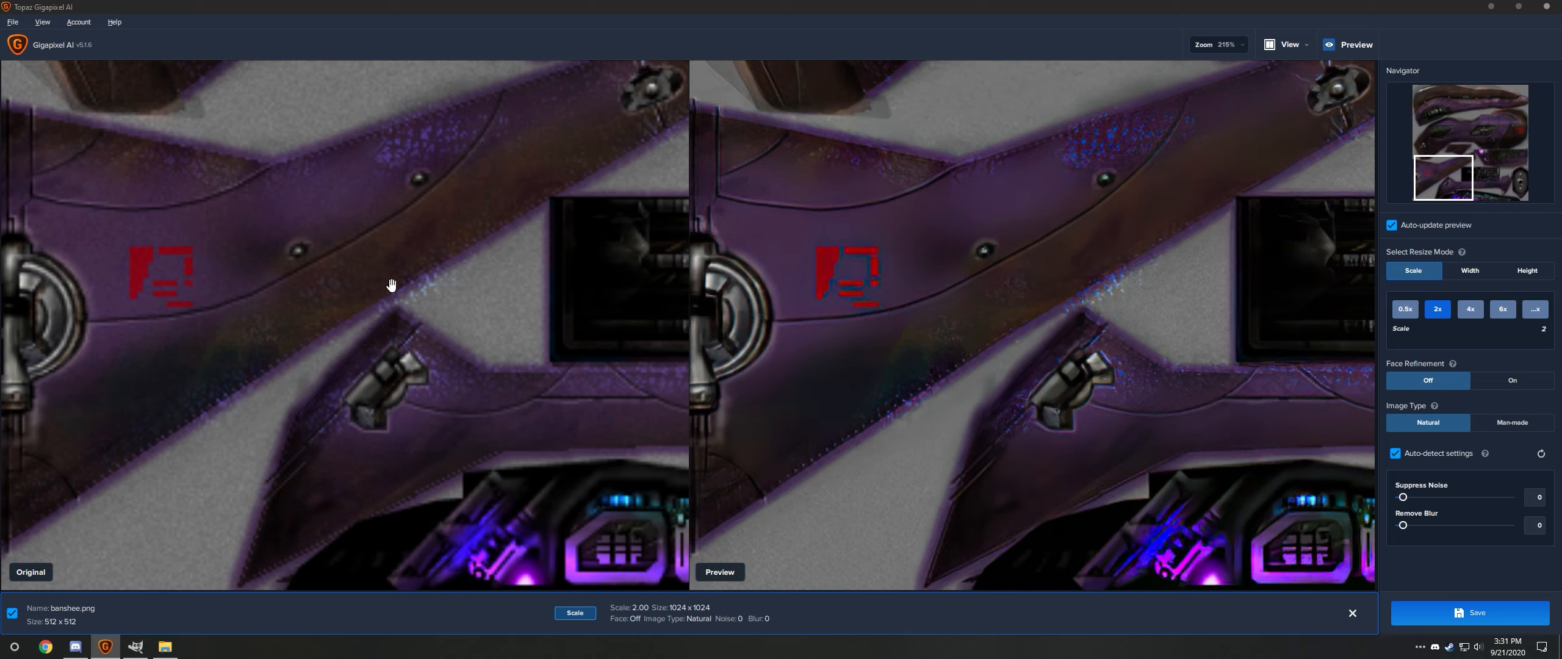
scroll(199, 290, "up", 2)
scroll(131, 275, "up", 2)
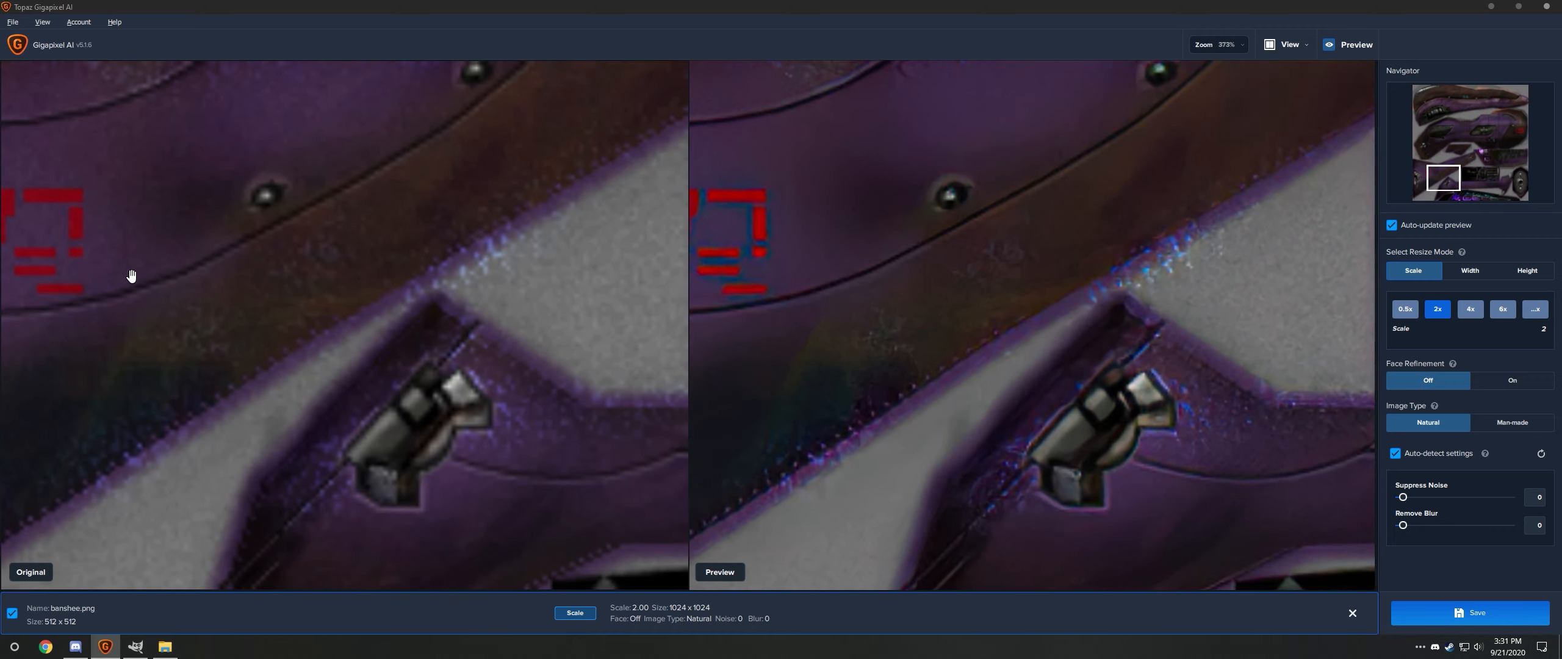
left_click(1427, 169)
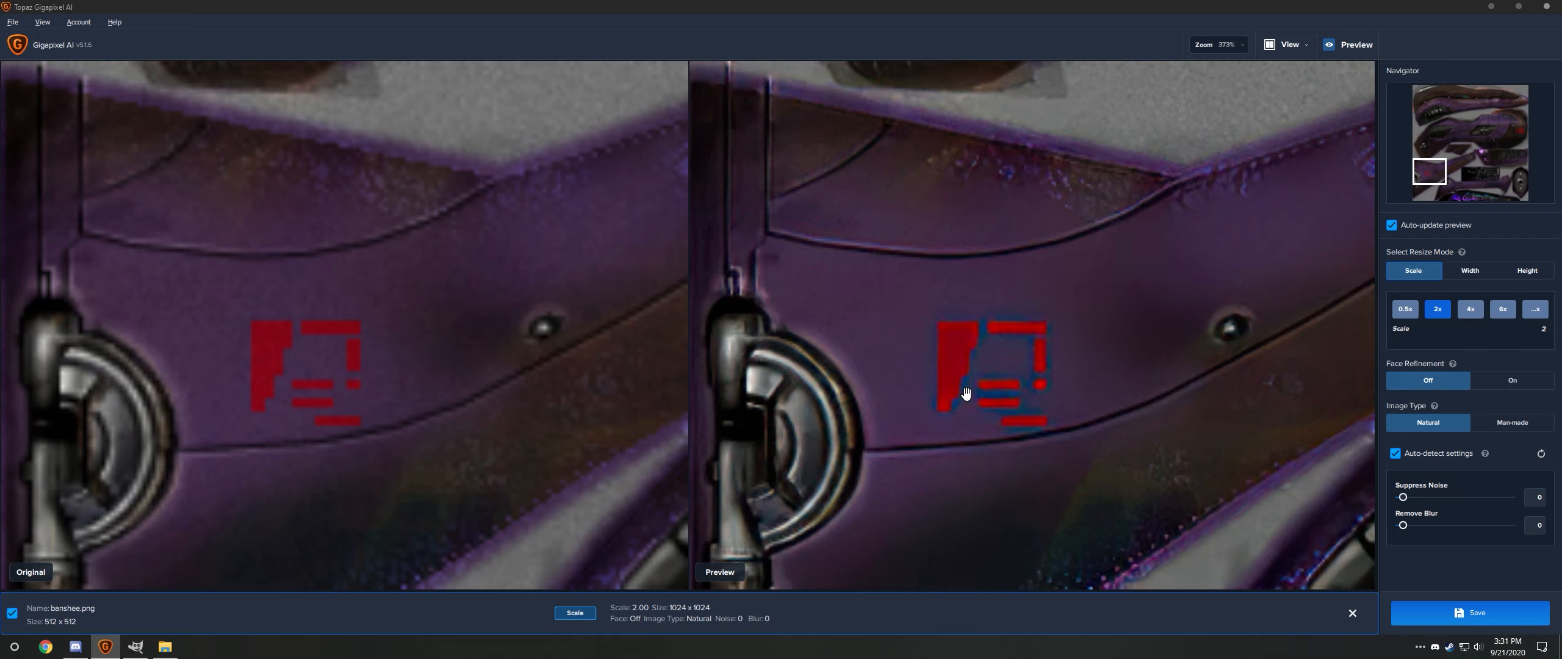
scroll(973, 404, "up", 1)
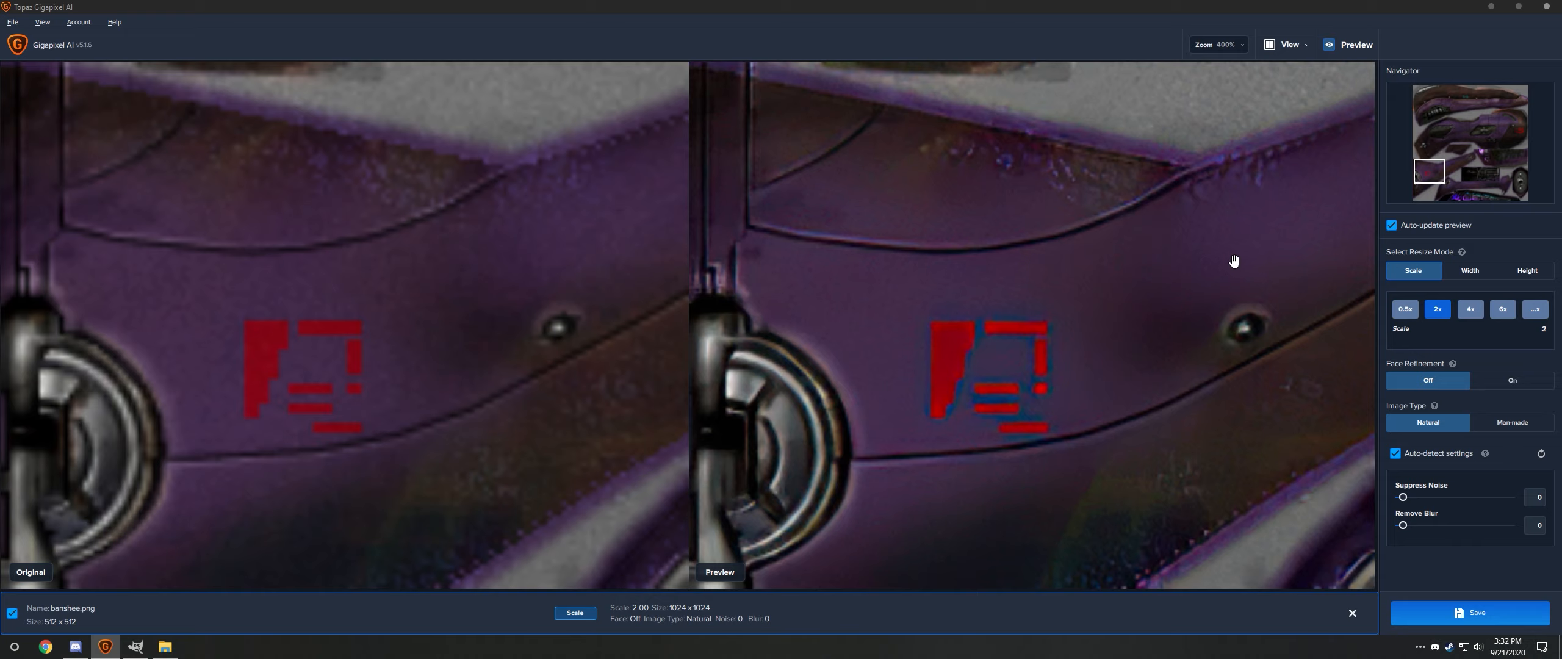
left_click(1428, 99)
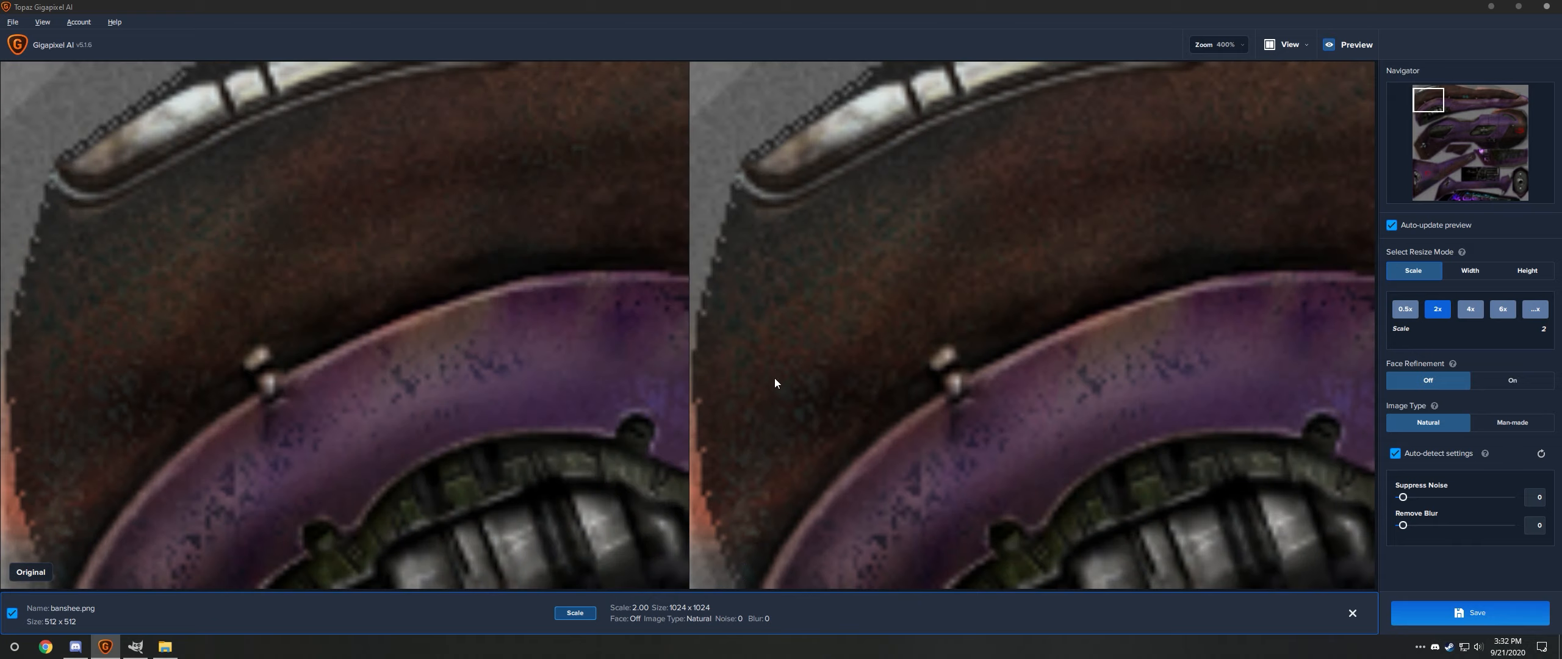
- Compare the red emblem's preview with the Man-made image type, and return the type to Natural
left_click(1427, 175)
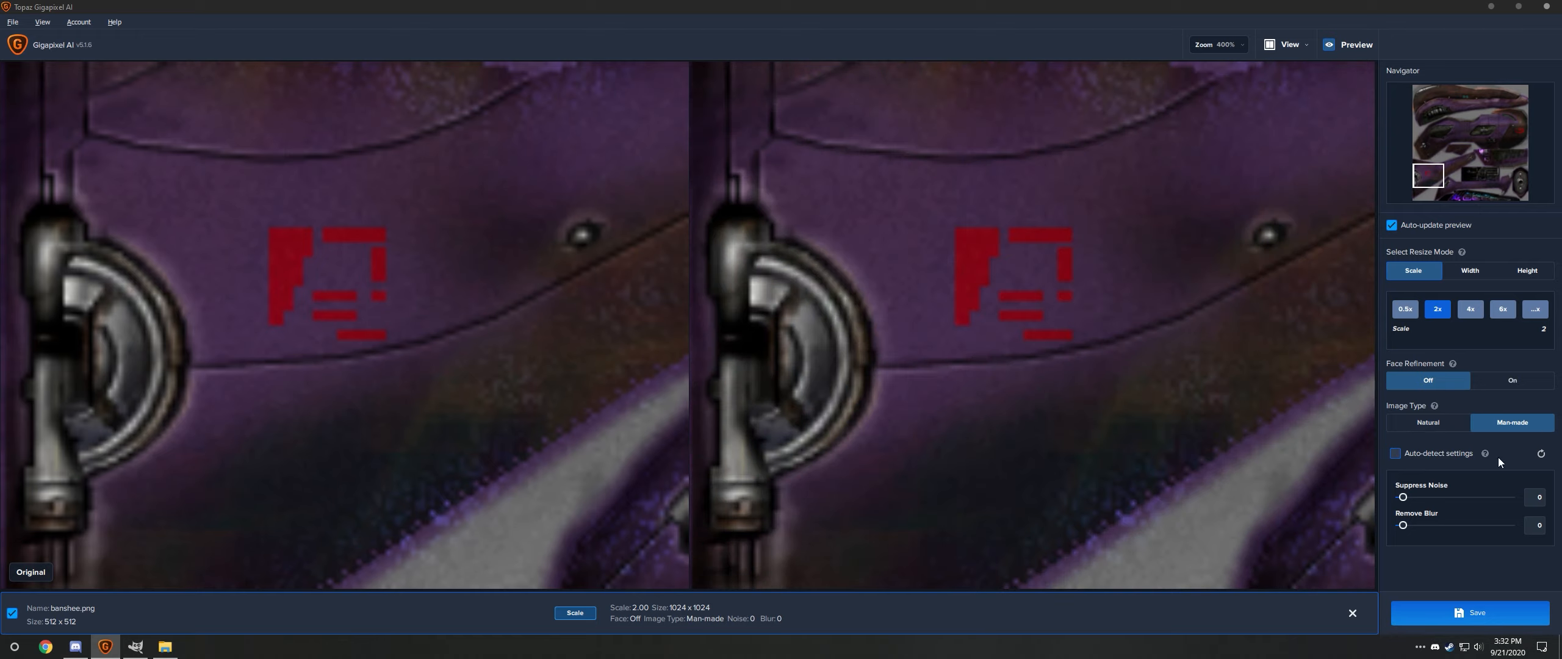
left_click(1498, 422)
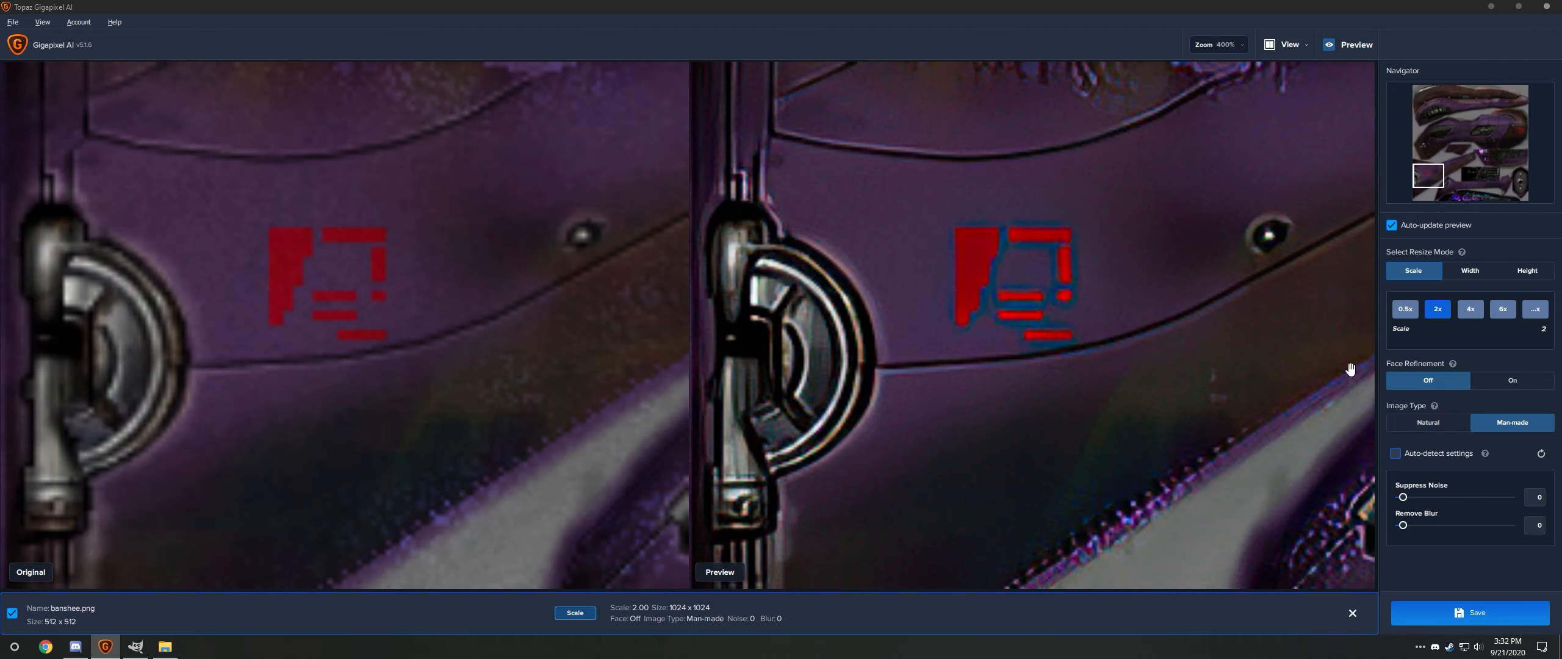
left_click(1458, 428)
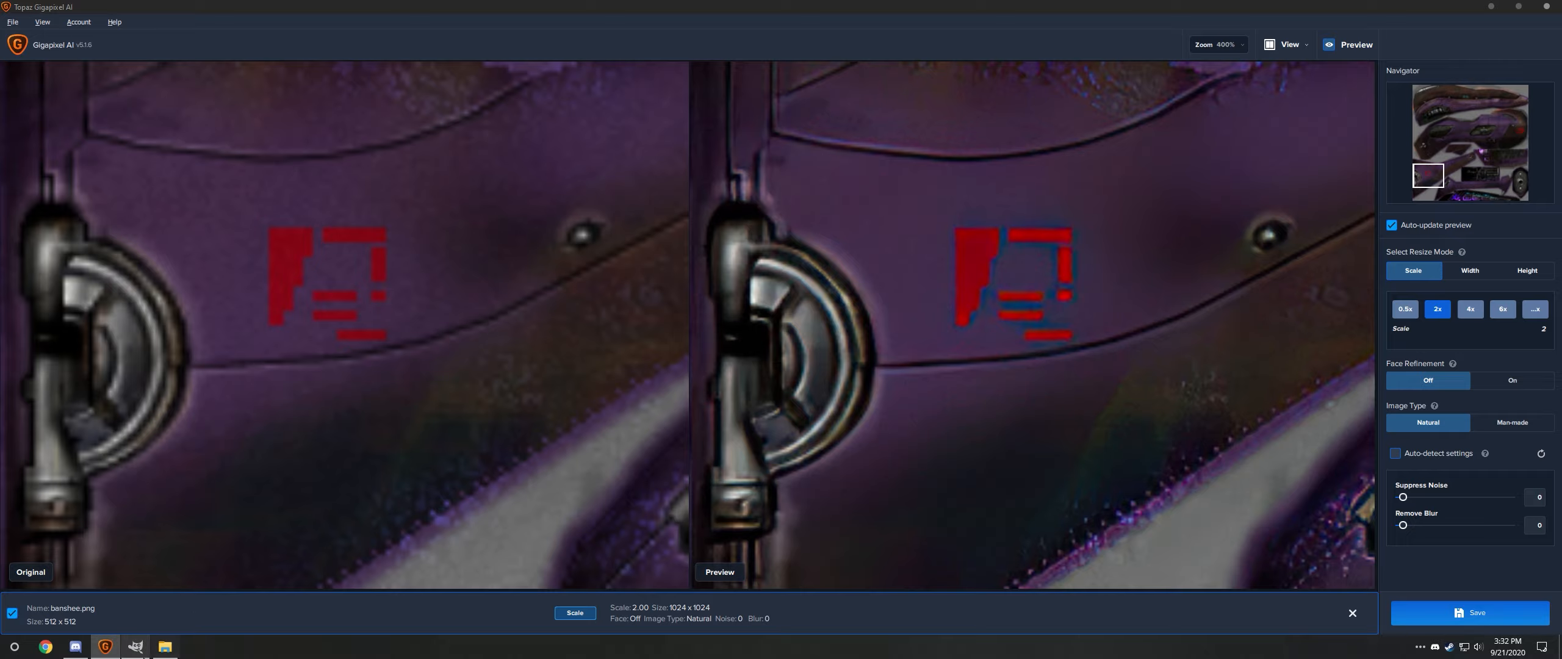
- Switch back to GIMP and load the banshee multi.tga texture
mouse_move(146, 656)
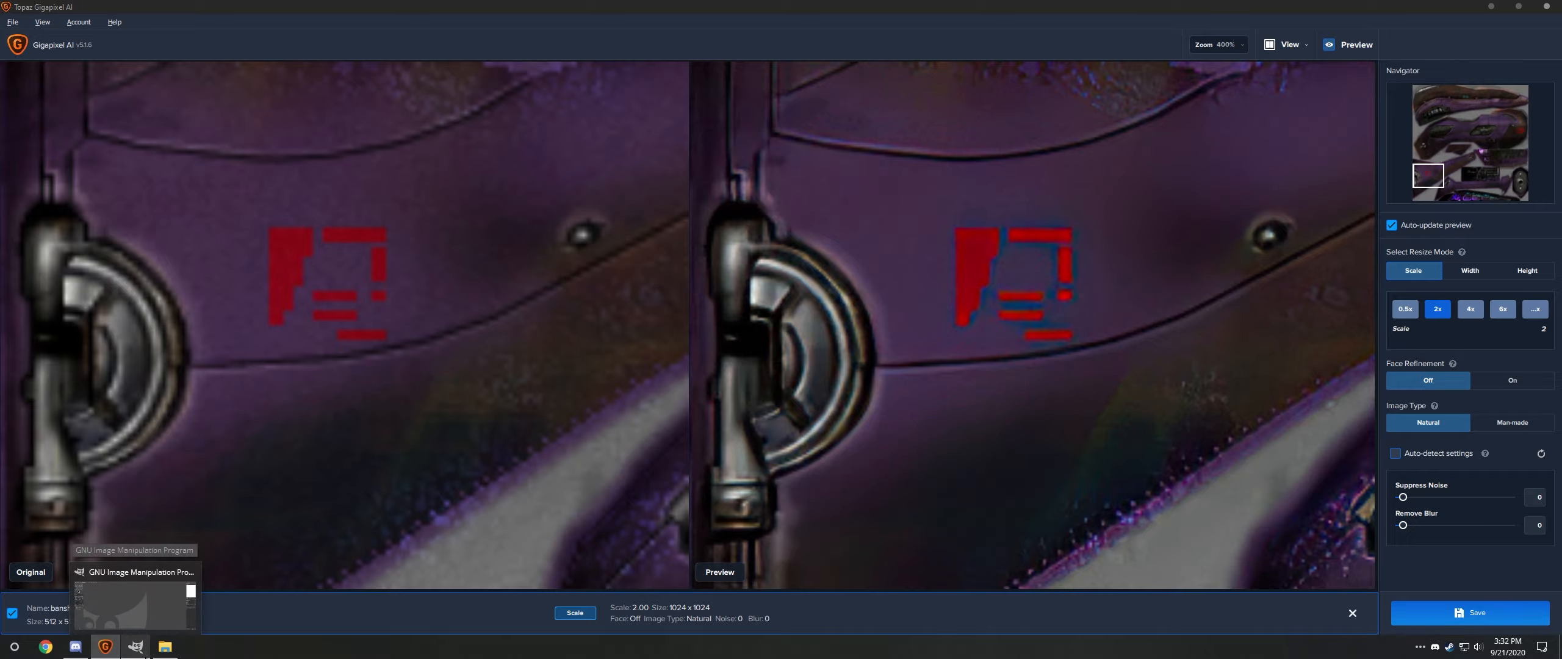
left_click(147, 656)
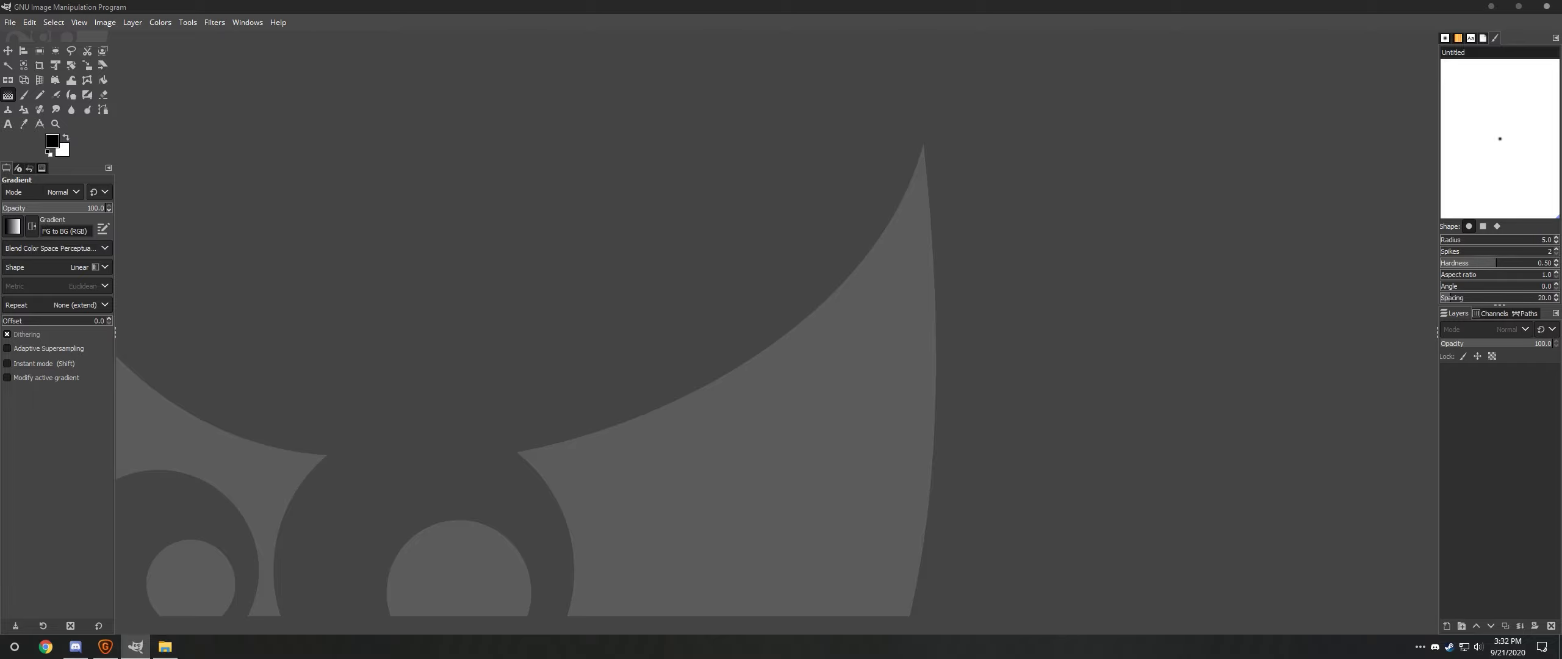
left_click_drag(1402, 173, 1138, 343)
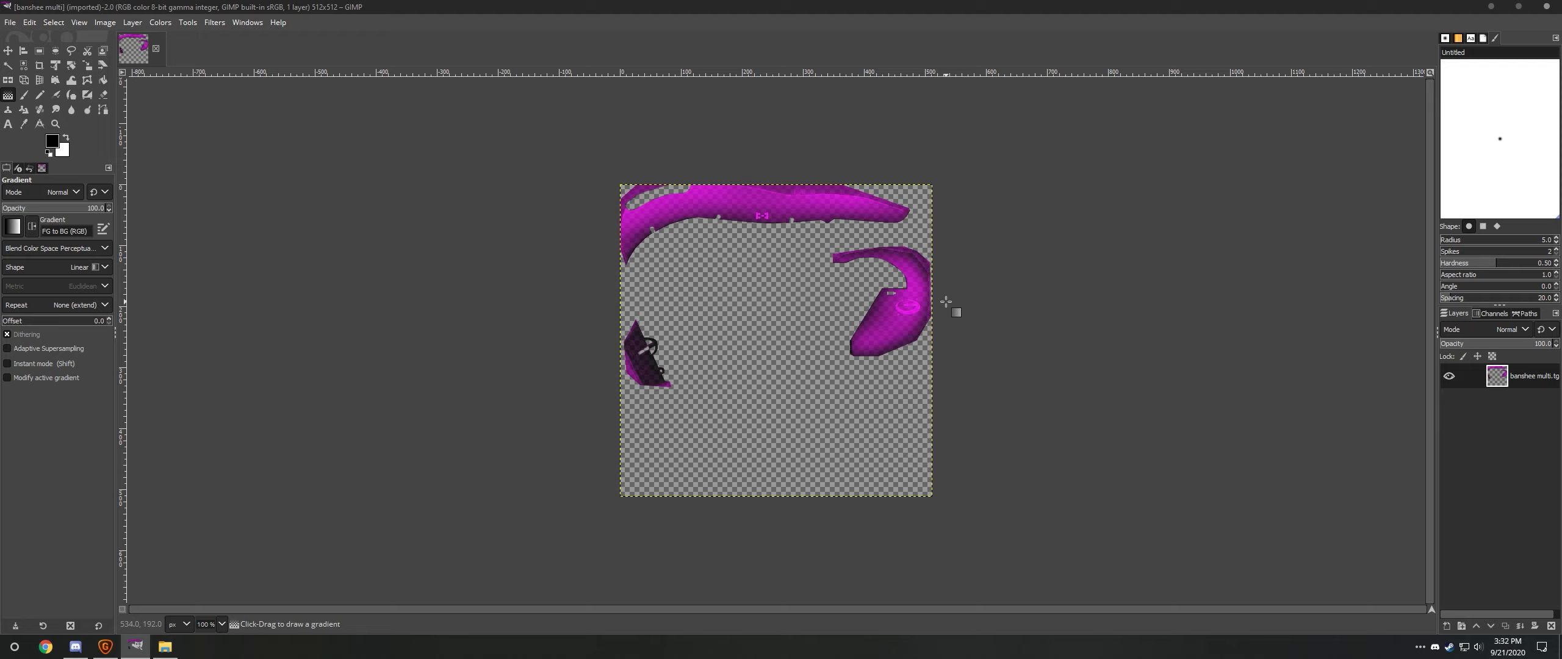
- Examine the multi texture's Green, Blue and Alpha channels by toggling their visibility, and return to the layer list
left_click(1491, 313)
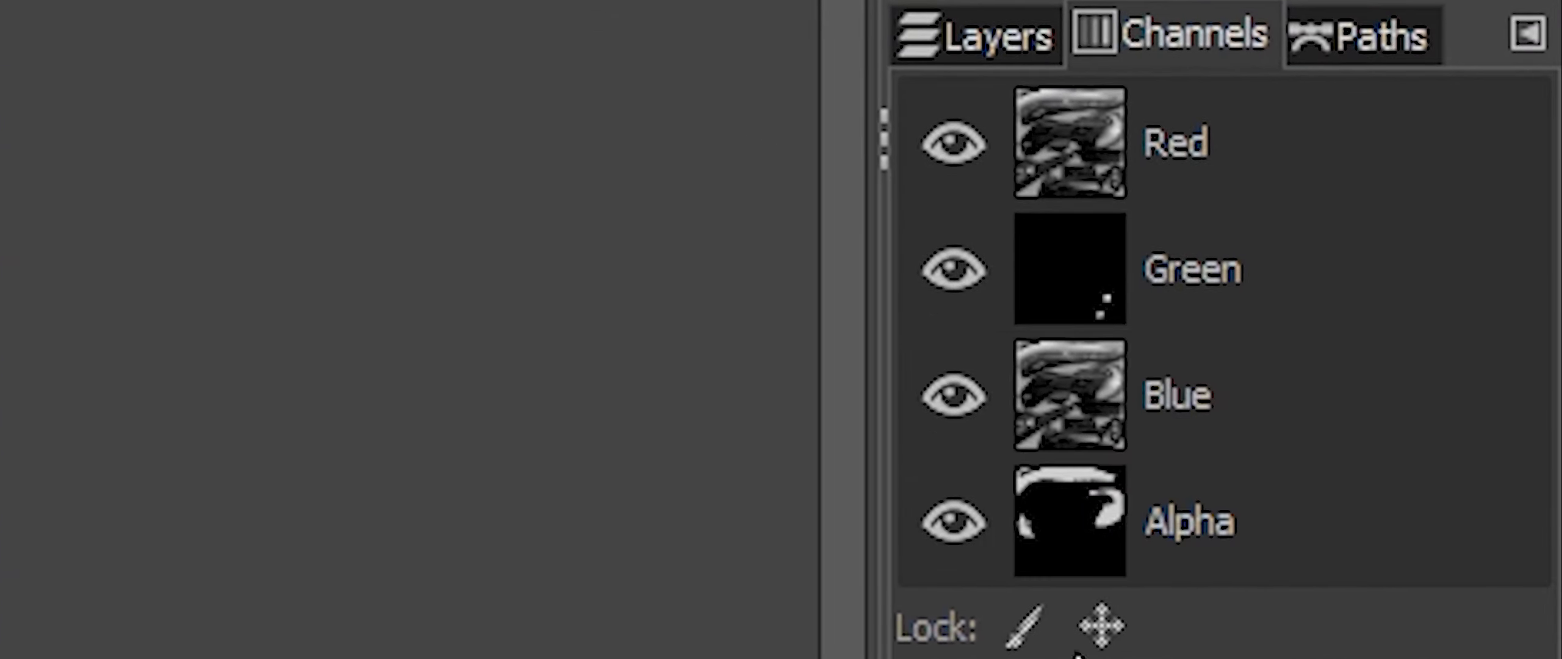
left_click(981, 511)
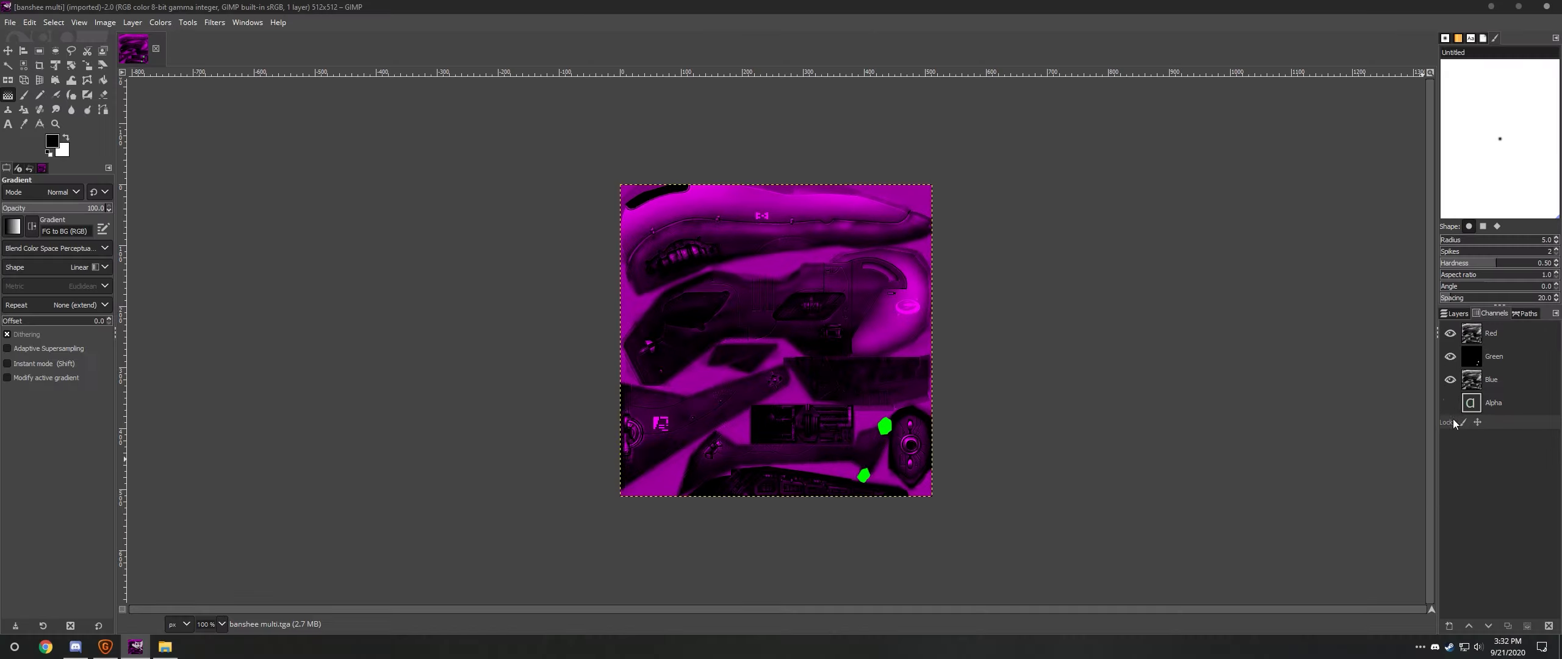
left_click(1121, 483)
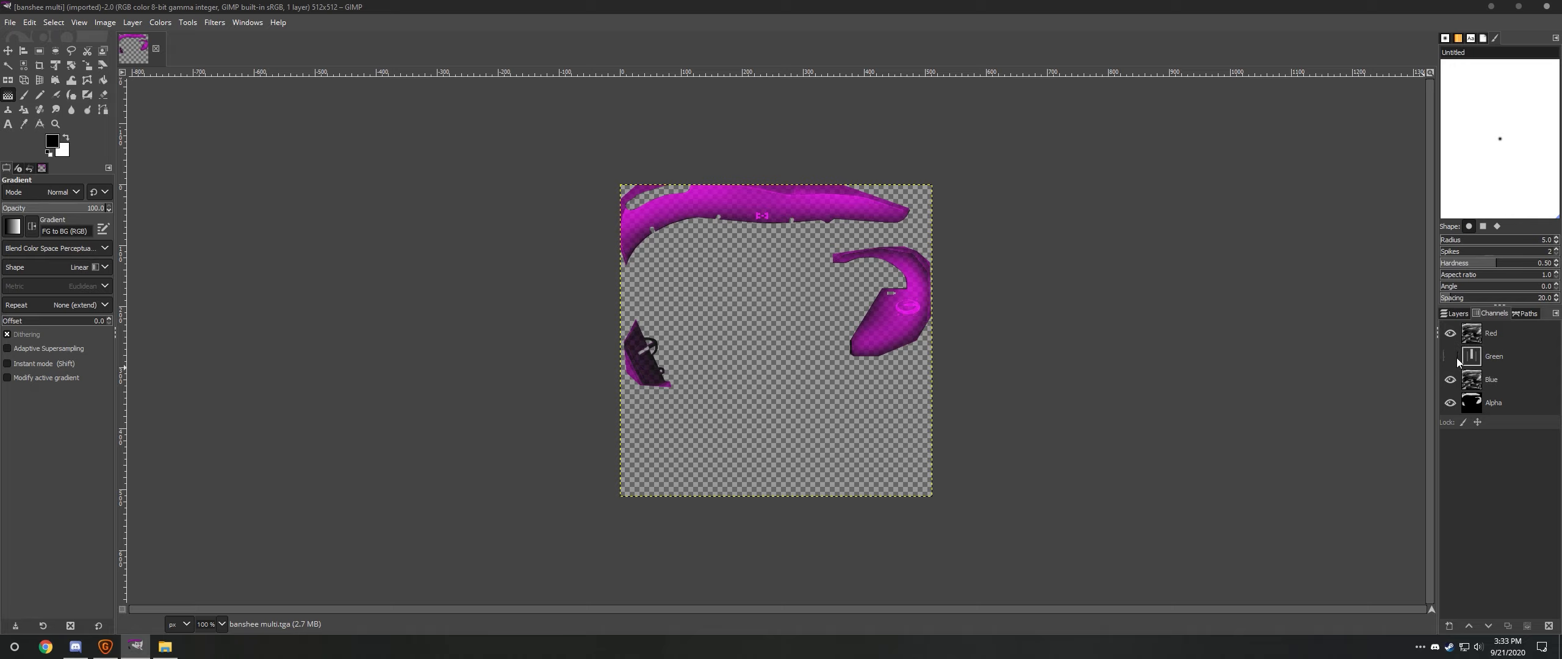
left_click(1450, 380)
left_click(1452, 402)
left_click(1449, 356)
left_click(1449, 380)
left_click(1450, 405)
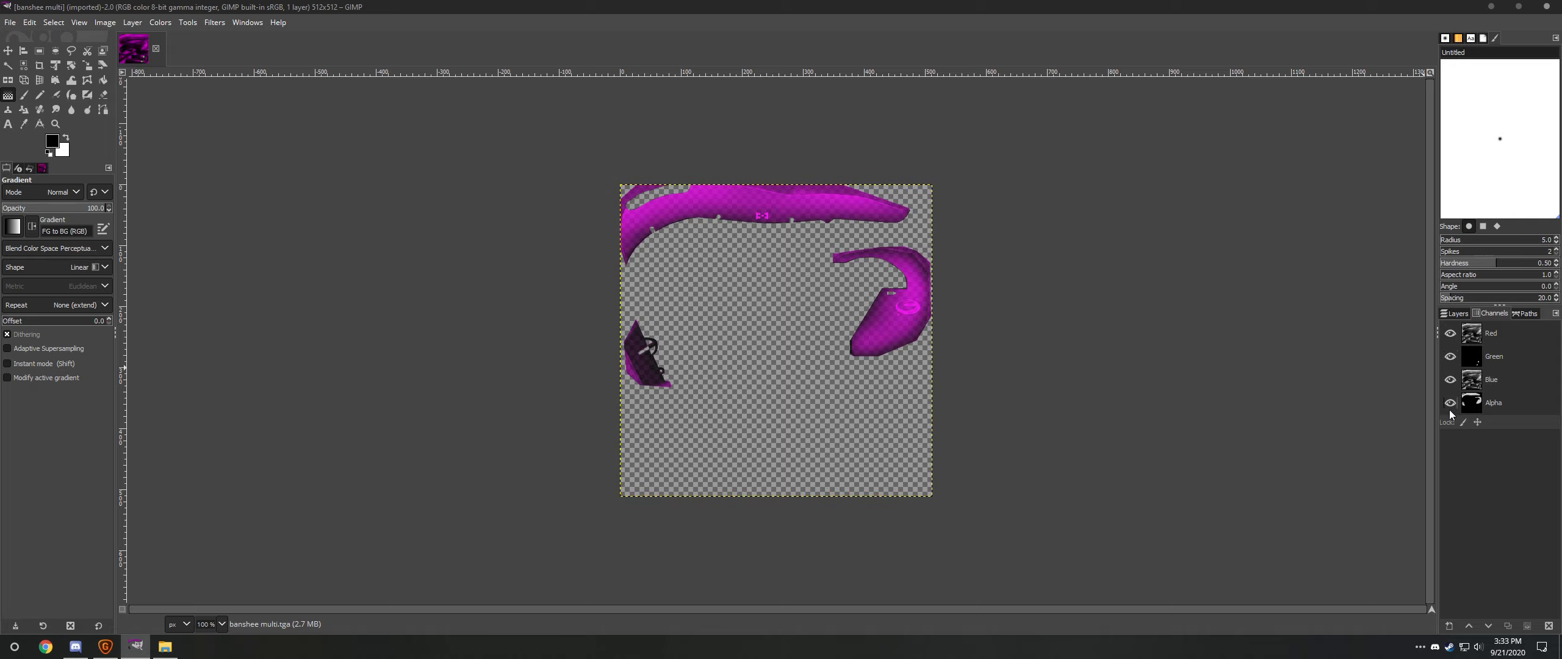
left_click(1456, 313)
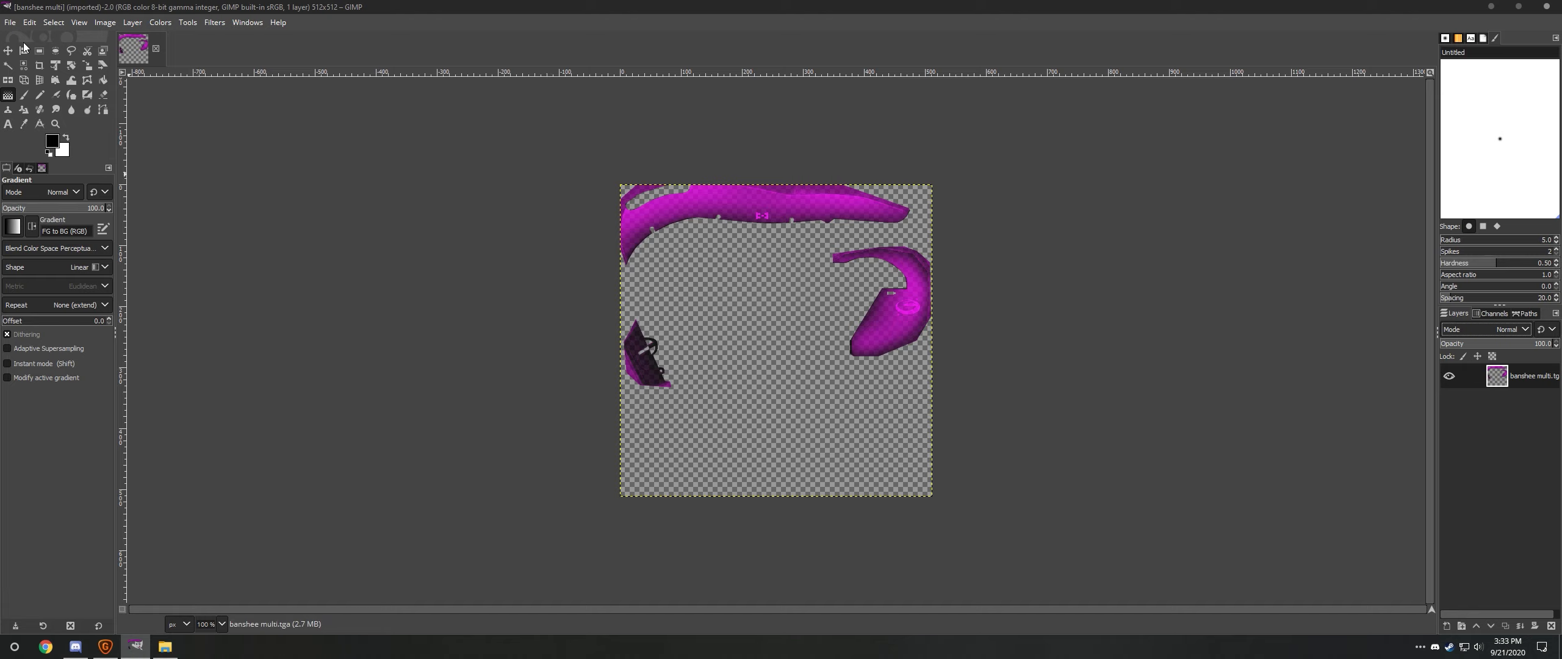
- Export the multi texture as banshee multi.png in the same bitmaps folder
left_click(8, 24)
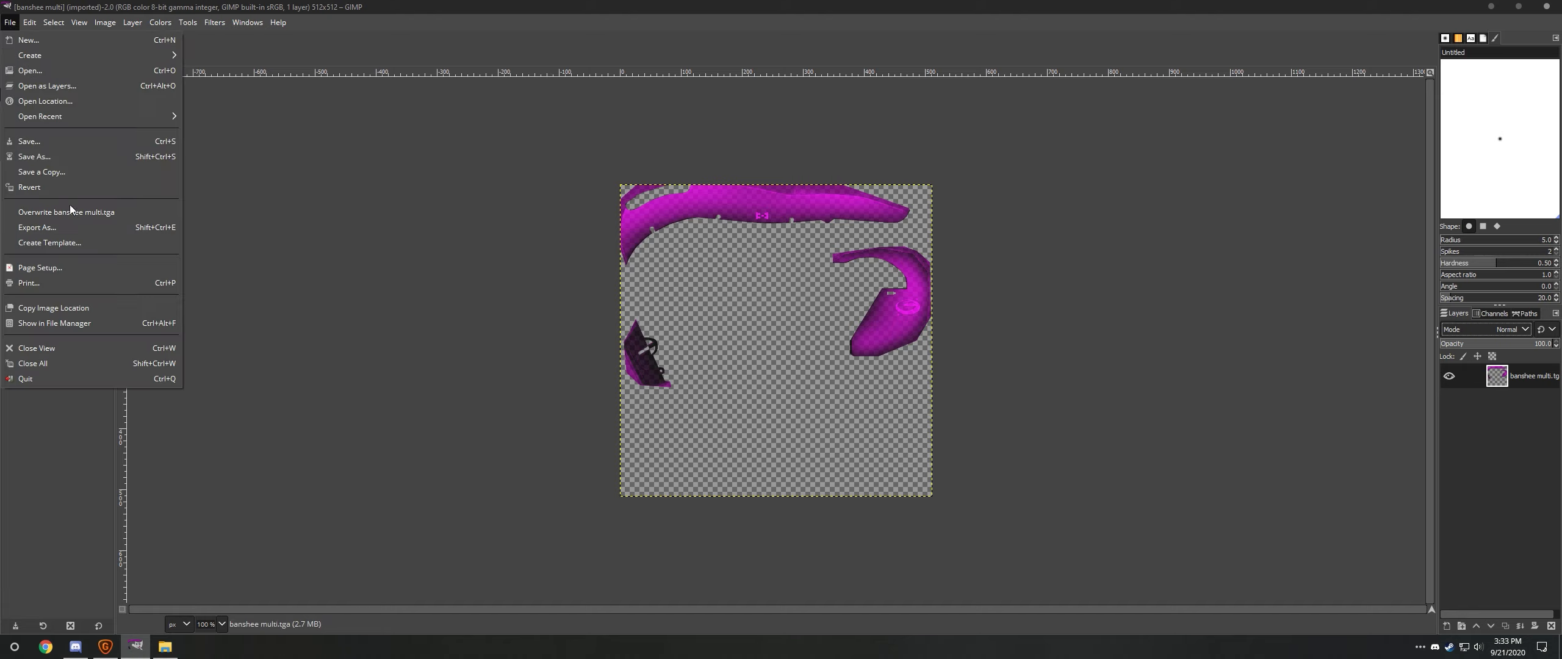
left_click(69, 205)
left_click(194, 68)
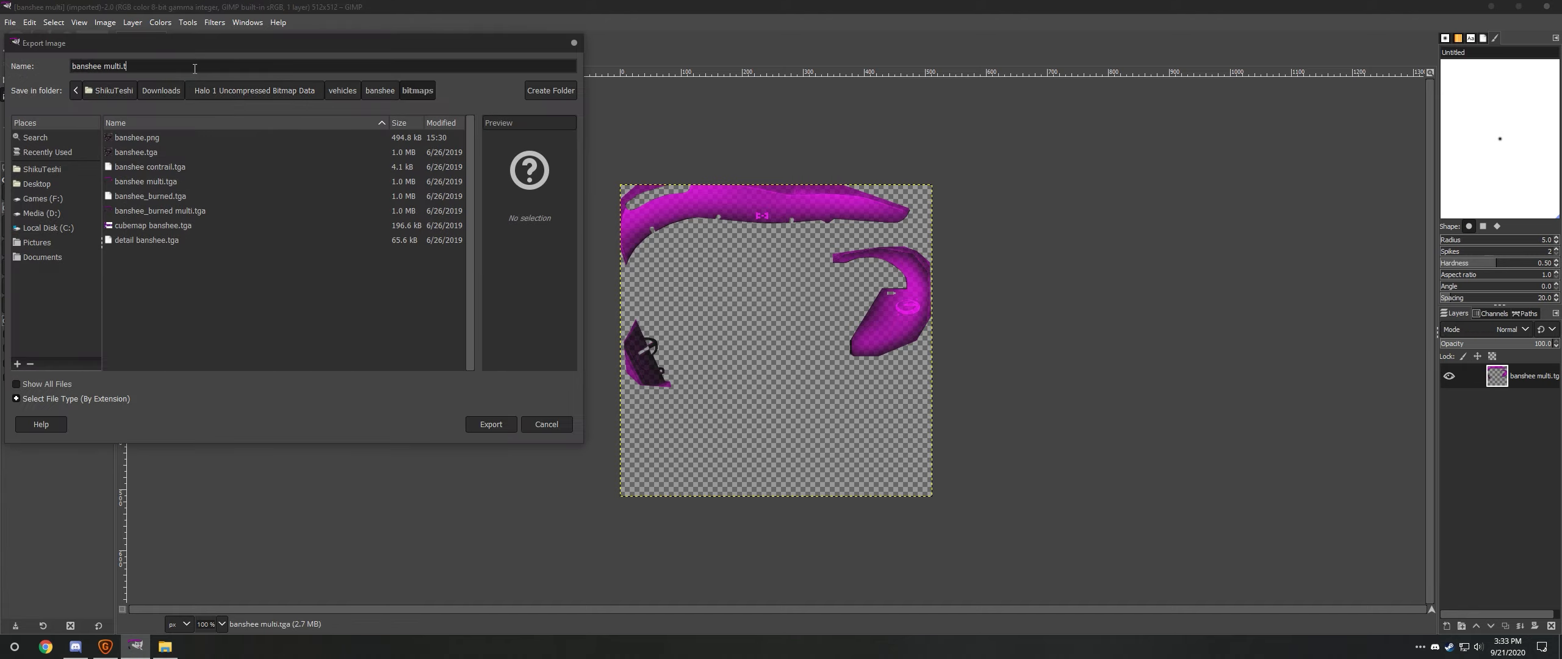
key("BackSpace")
type("png")
key("Return")
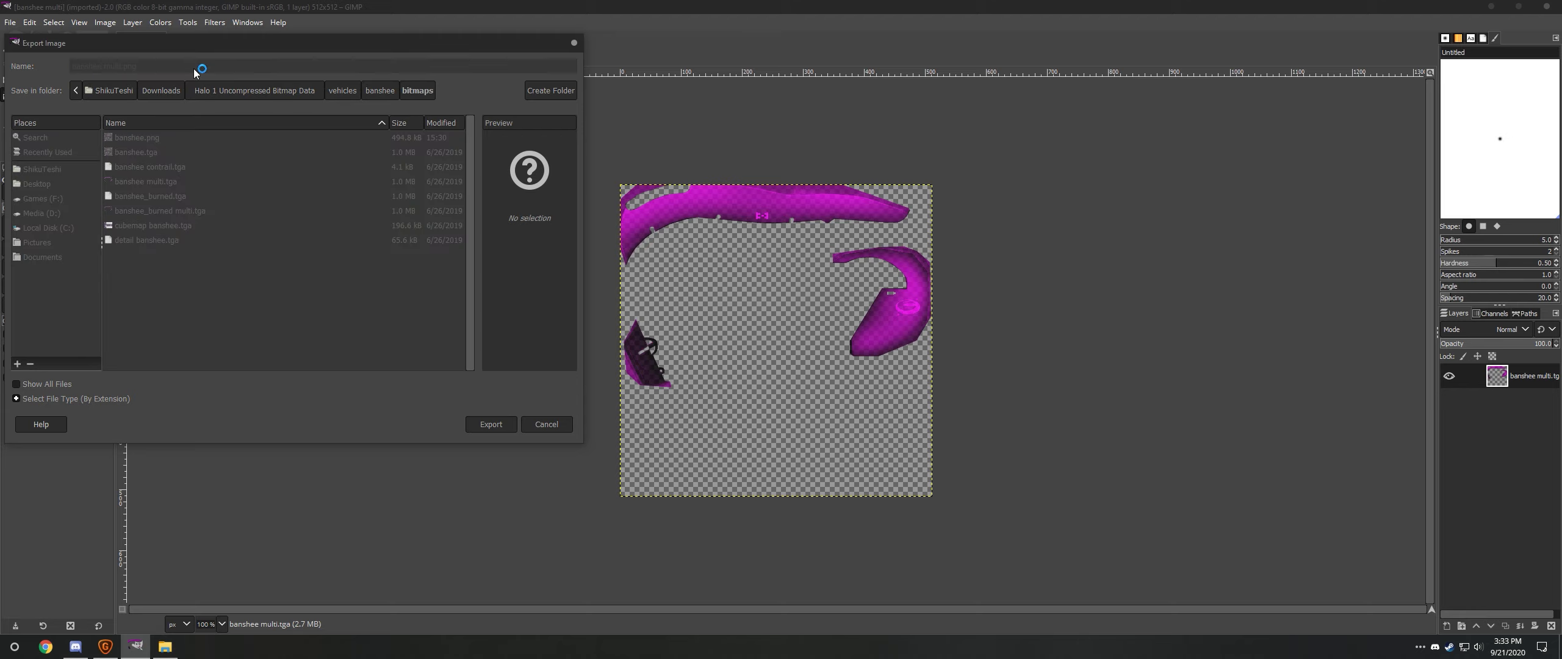
left_click(784, 470)
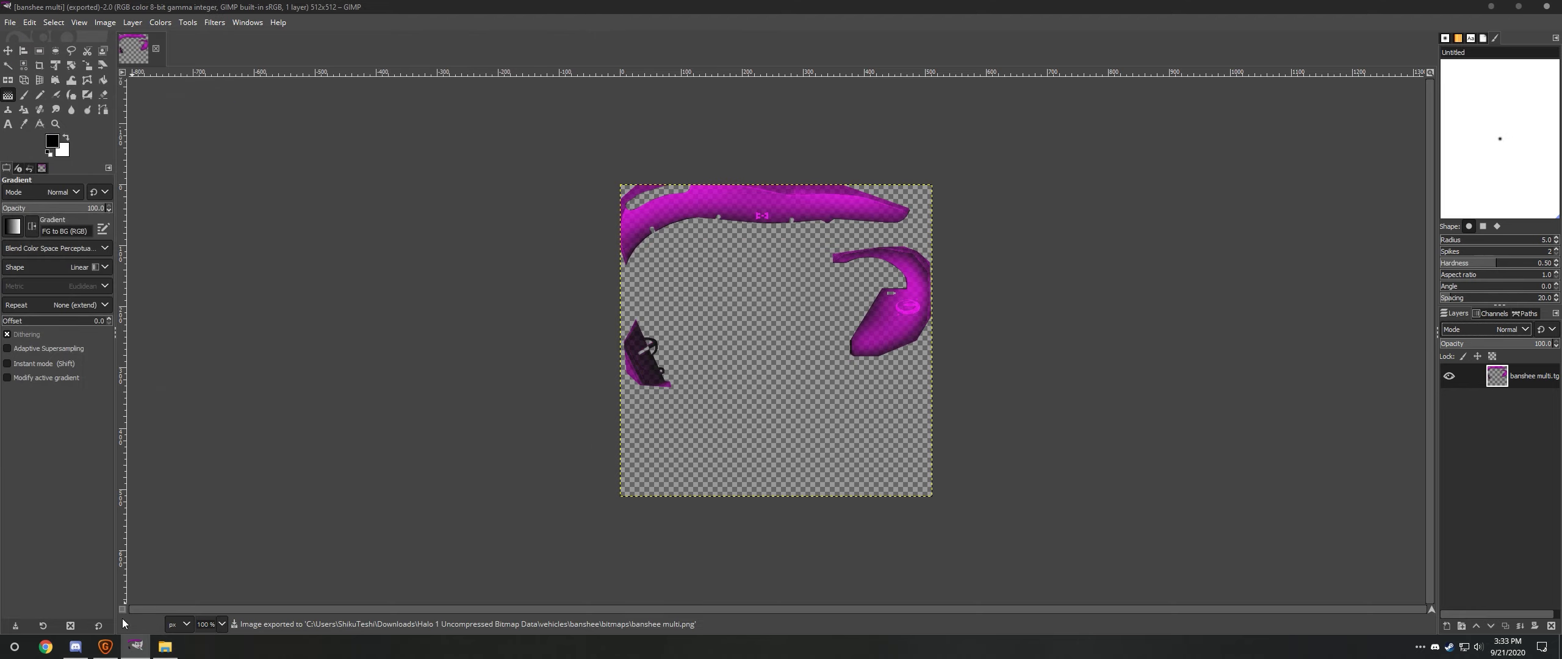
- Switch to Gigapixel AI, remove banshee.png, and load banshee multi.png in its place
left_click(104, 646)
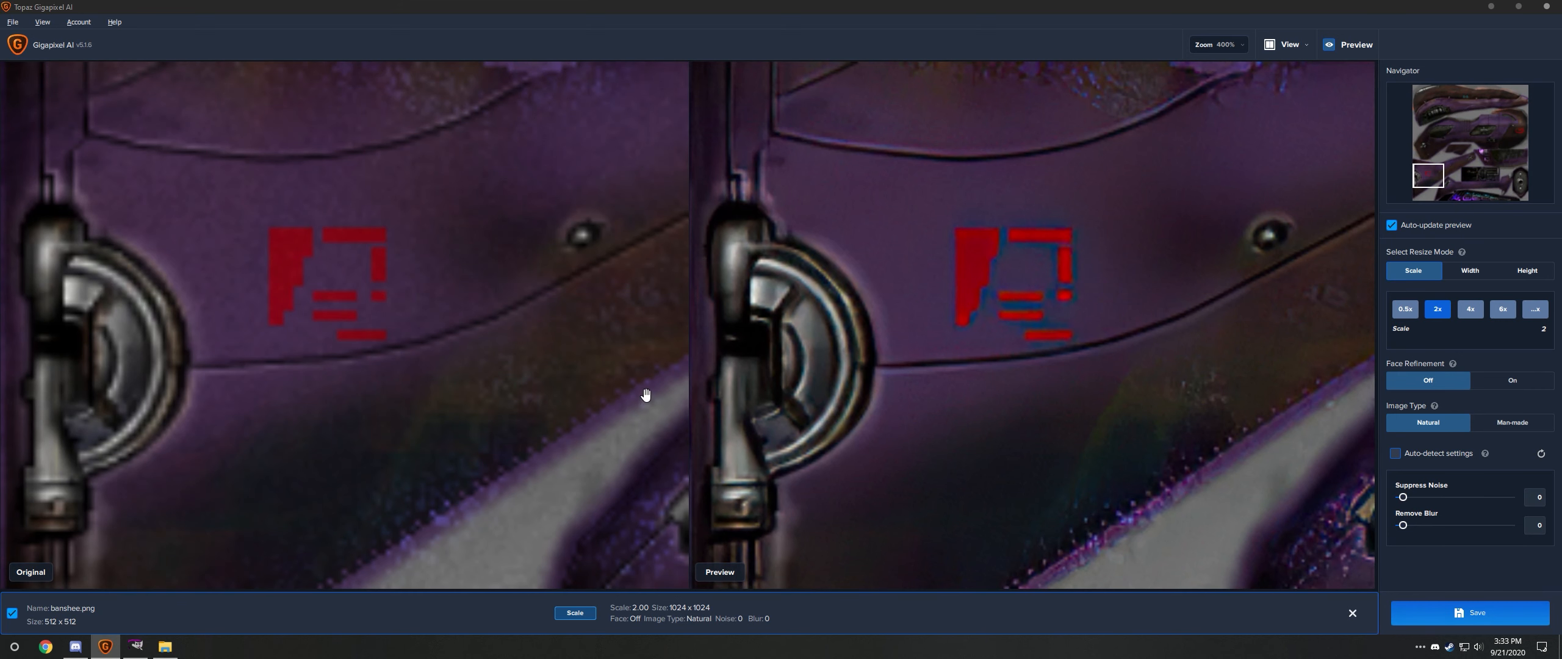
left_click(1353, 613)
left_click(835, 373)
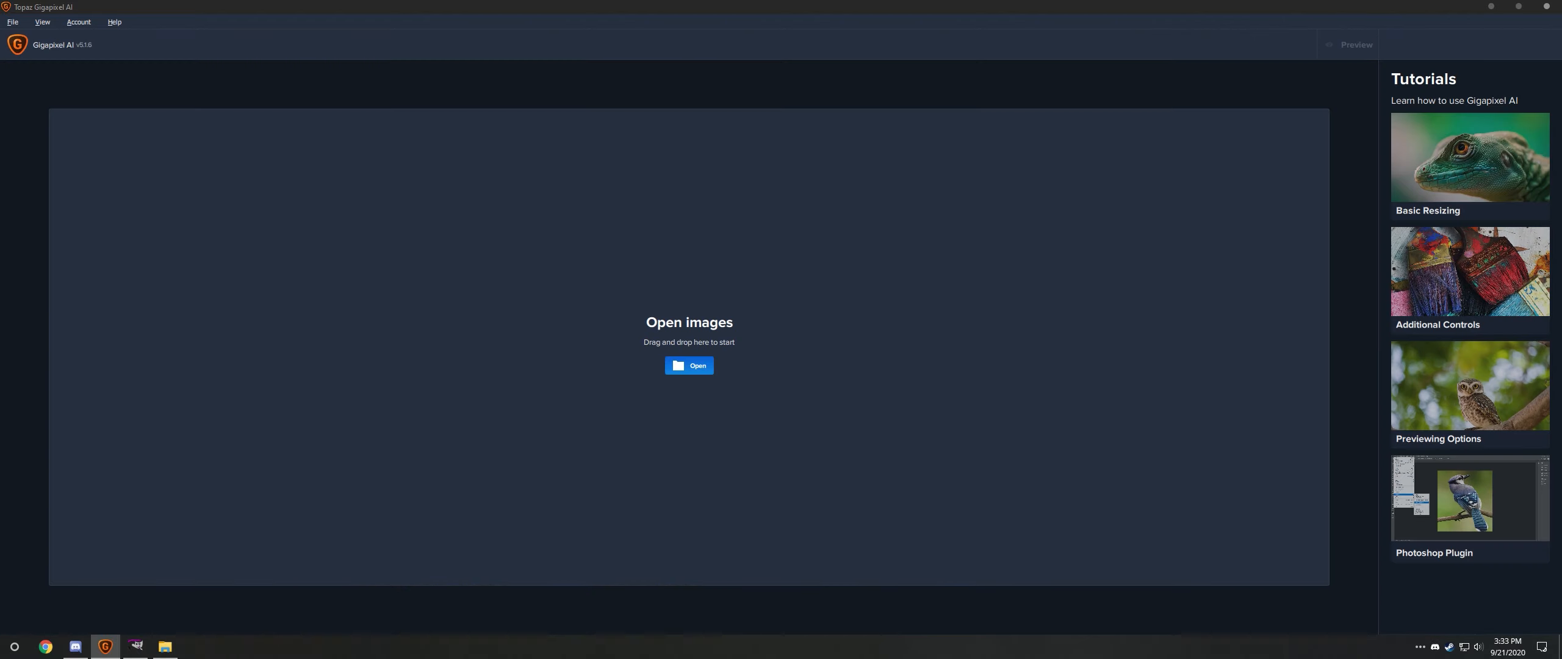
left_click_drag(1012, 261, 842, 302)
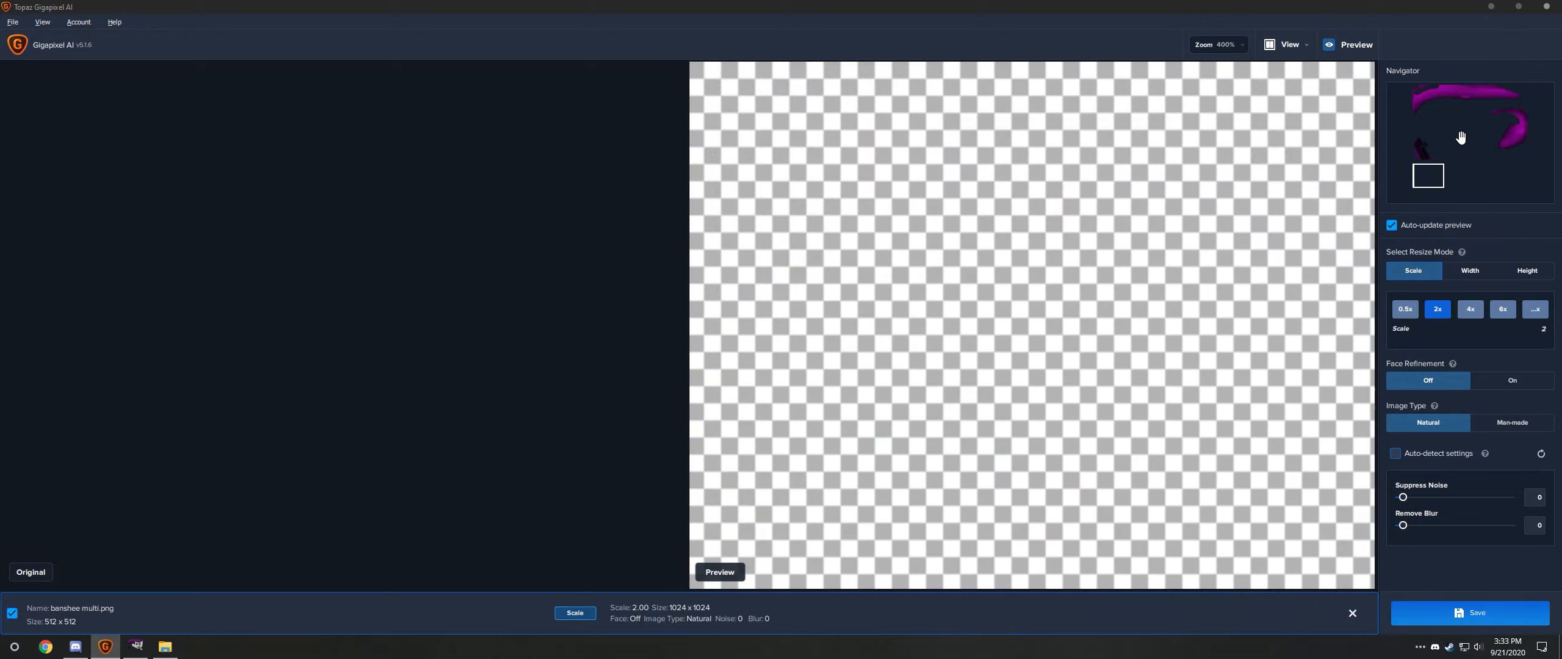
- Compare the original and 2x preview over several parts of the multi texture and save the upscaled image
left_click(1420, 151)
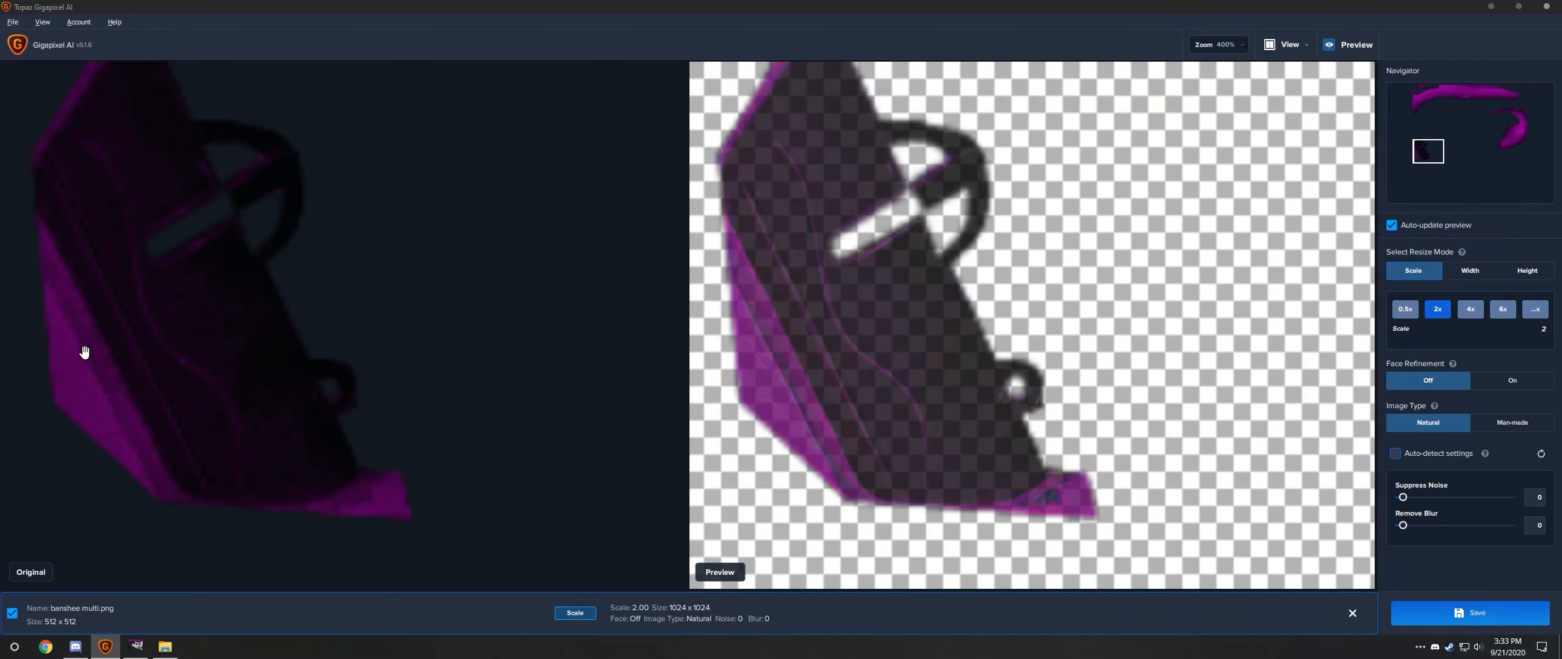
left_click(1418, 99)
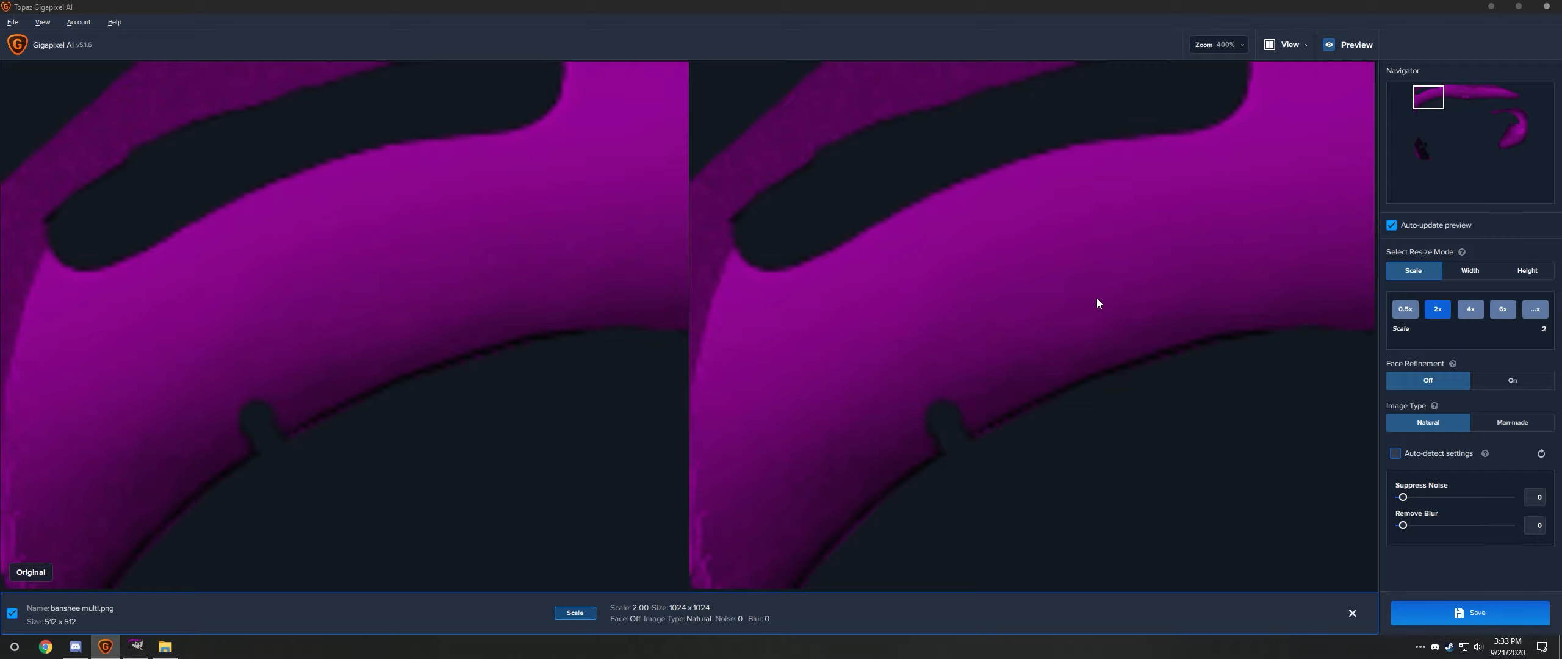
left_click(1456, 98)
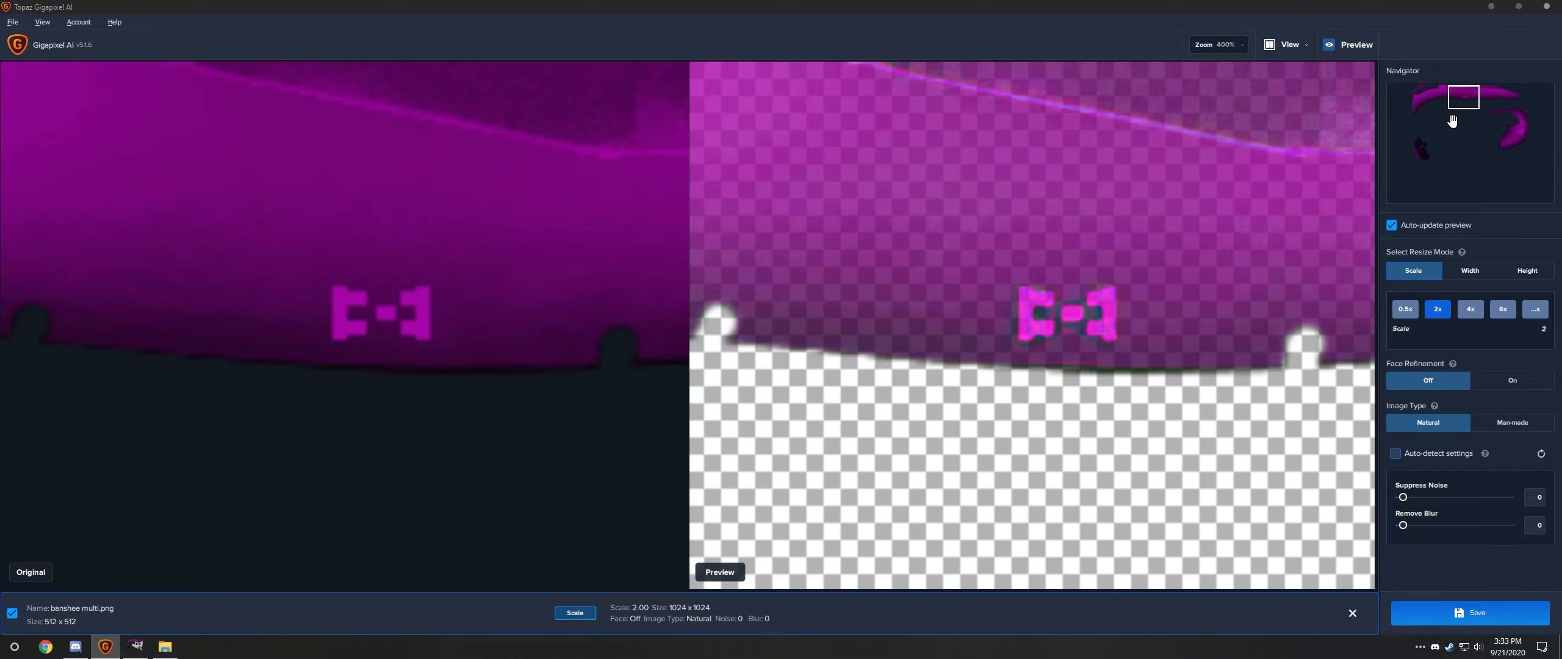
left_click(1513, 122)
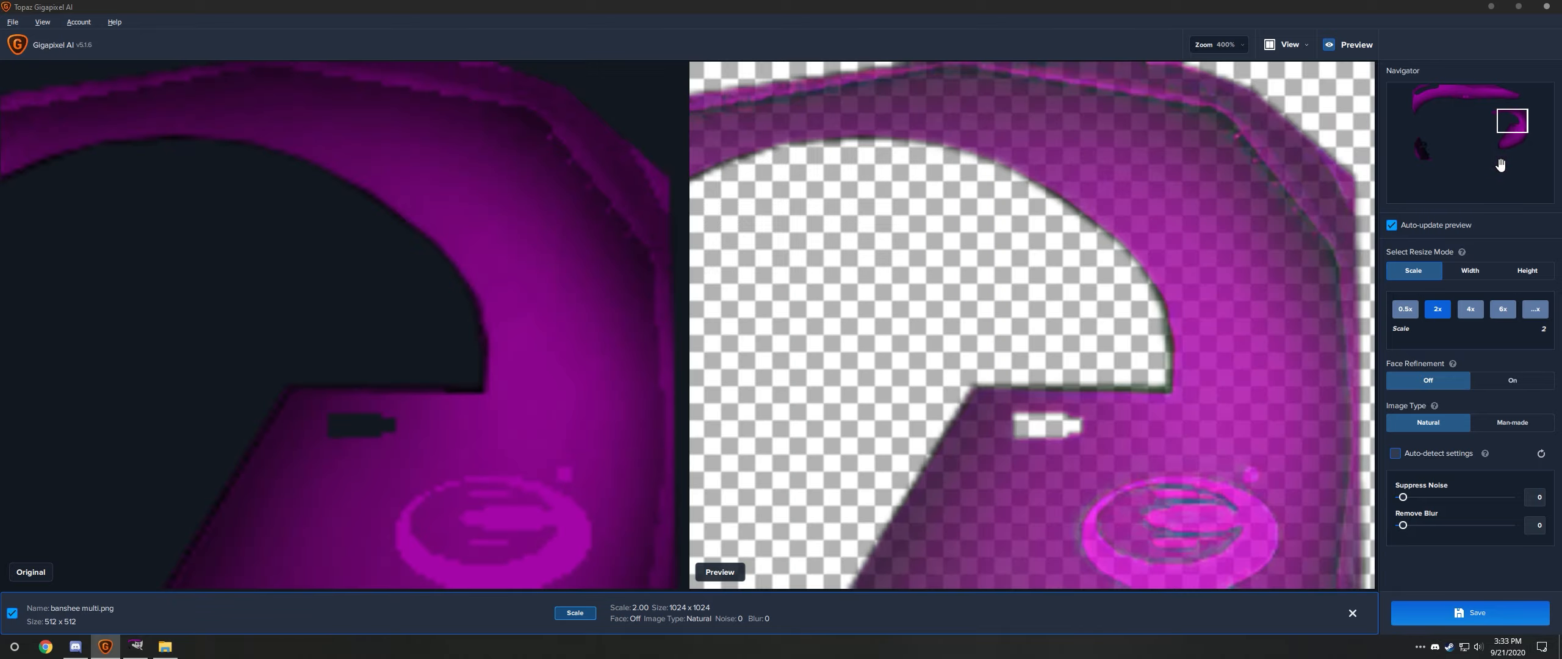
left_click(1512, 136)
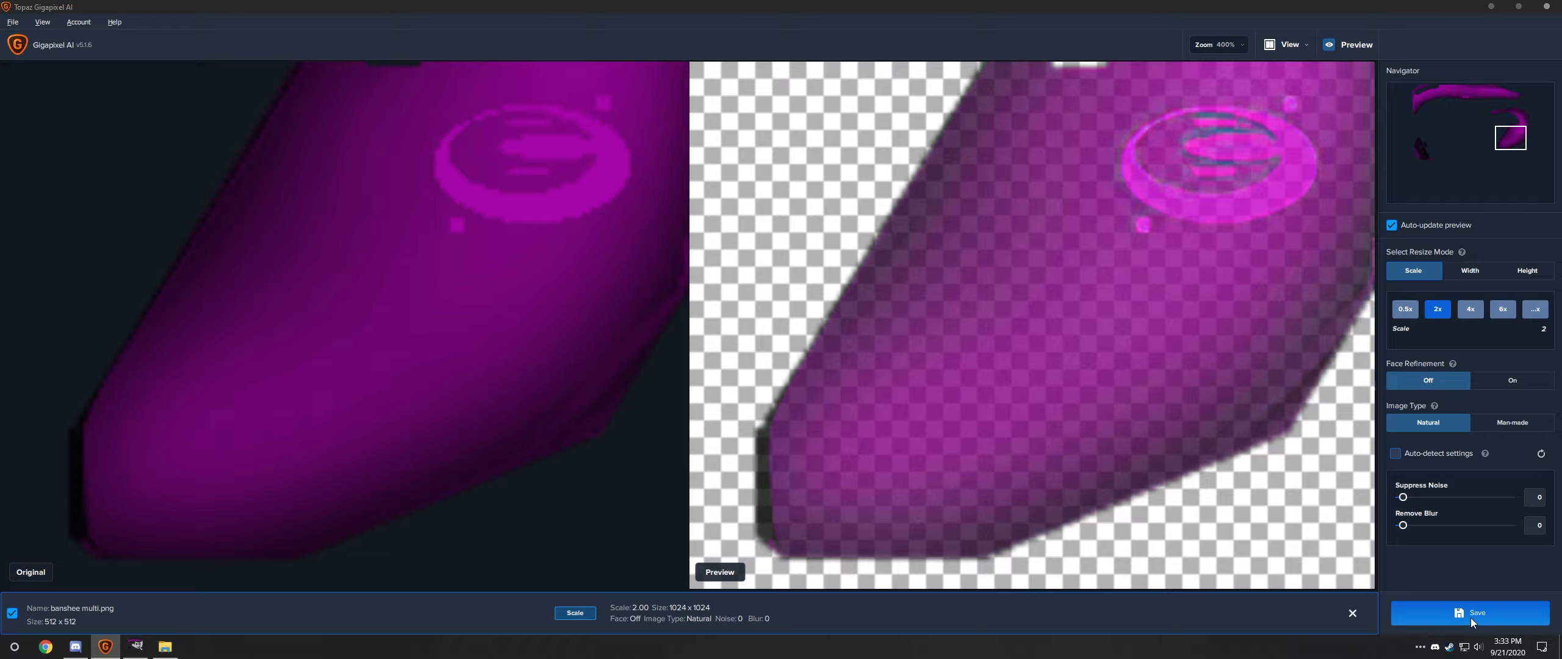
left_click(1470, 617)
left_click(896, 440)
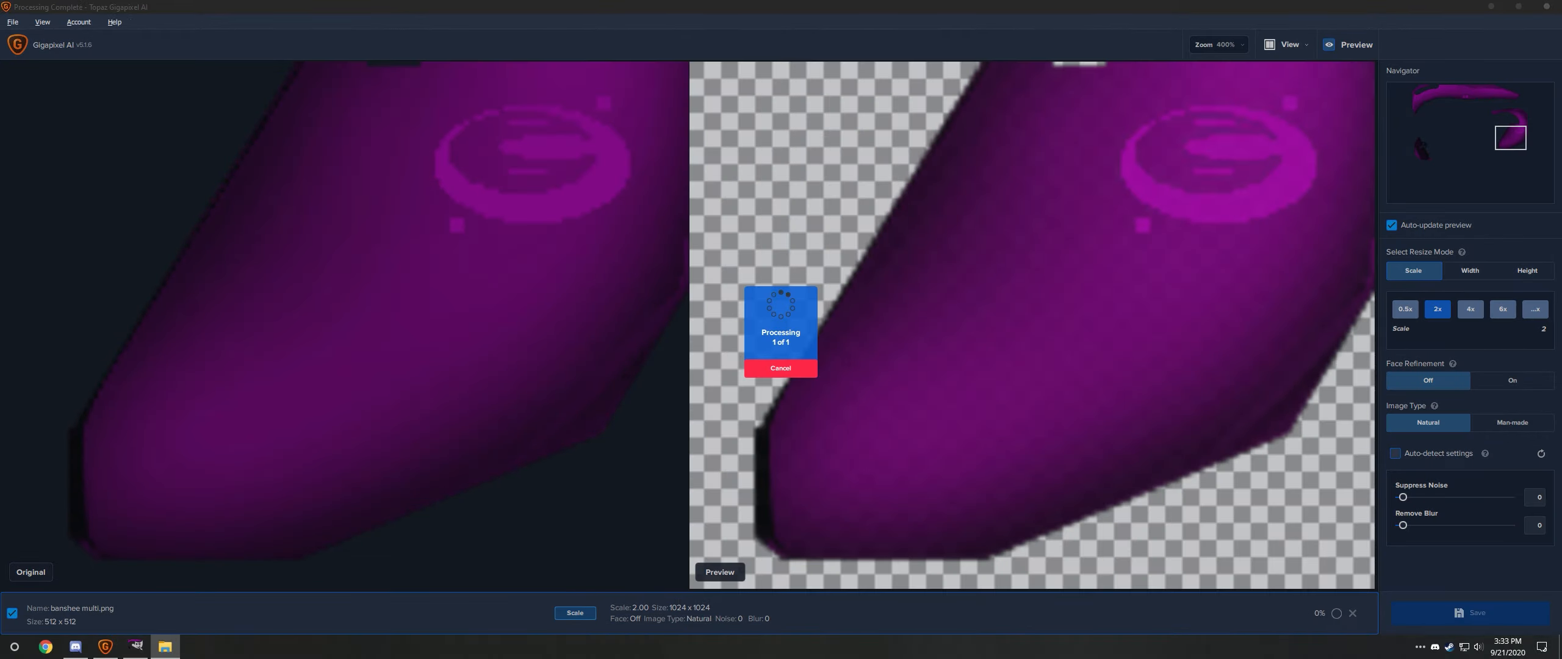
- Switch to GIMP, close the original multi texture, and load the upscaled banshee multi-gigapixel-scale-2_00x.png
left_click(135, 647)
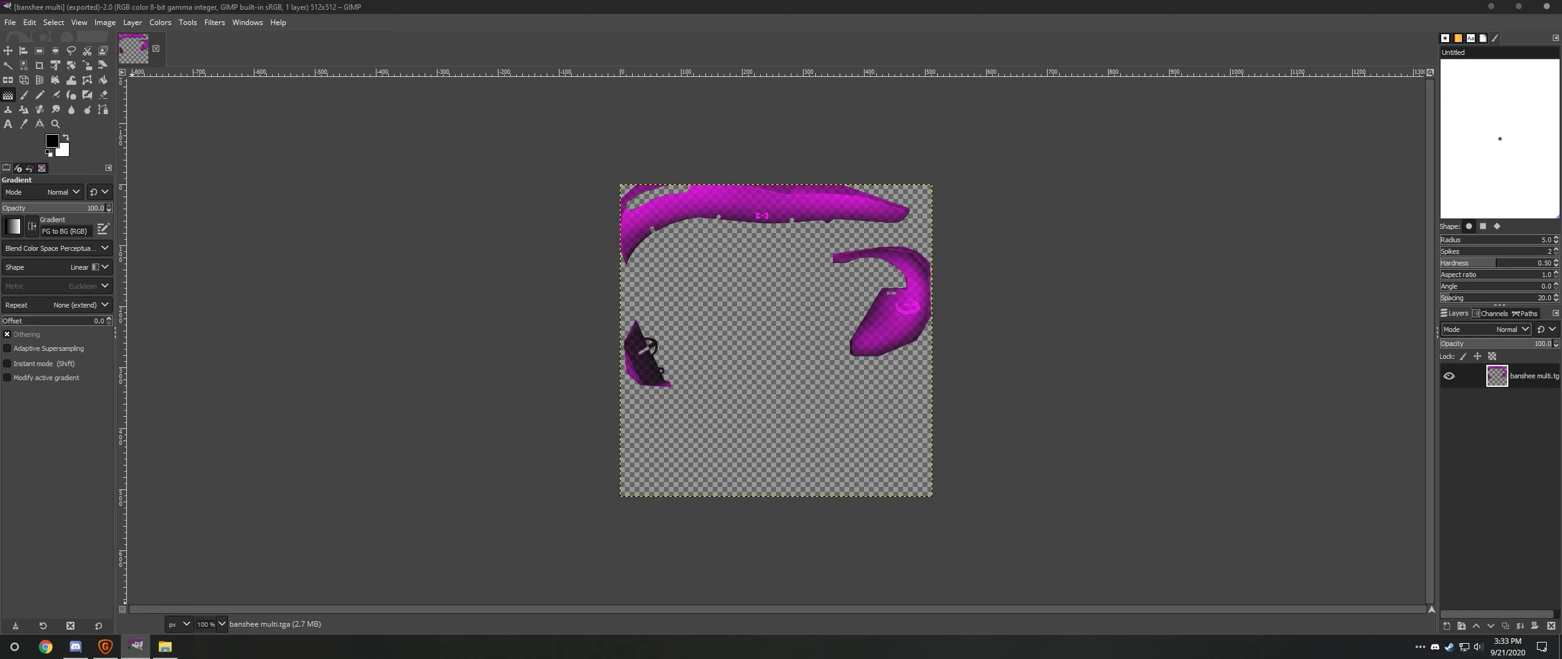
left_click(156, 49)
left_click_drag(763, 658, 762, 514)
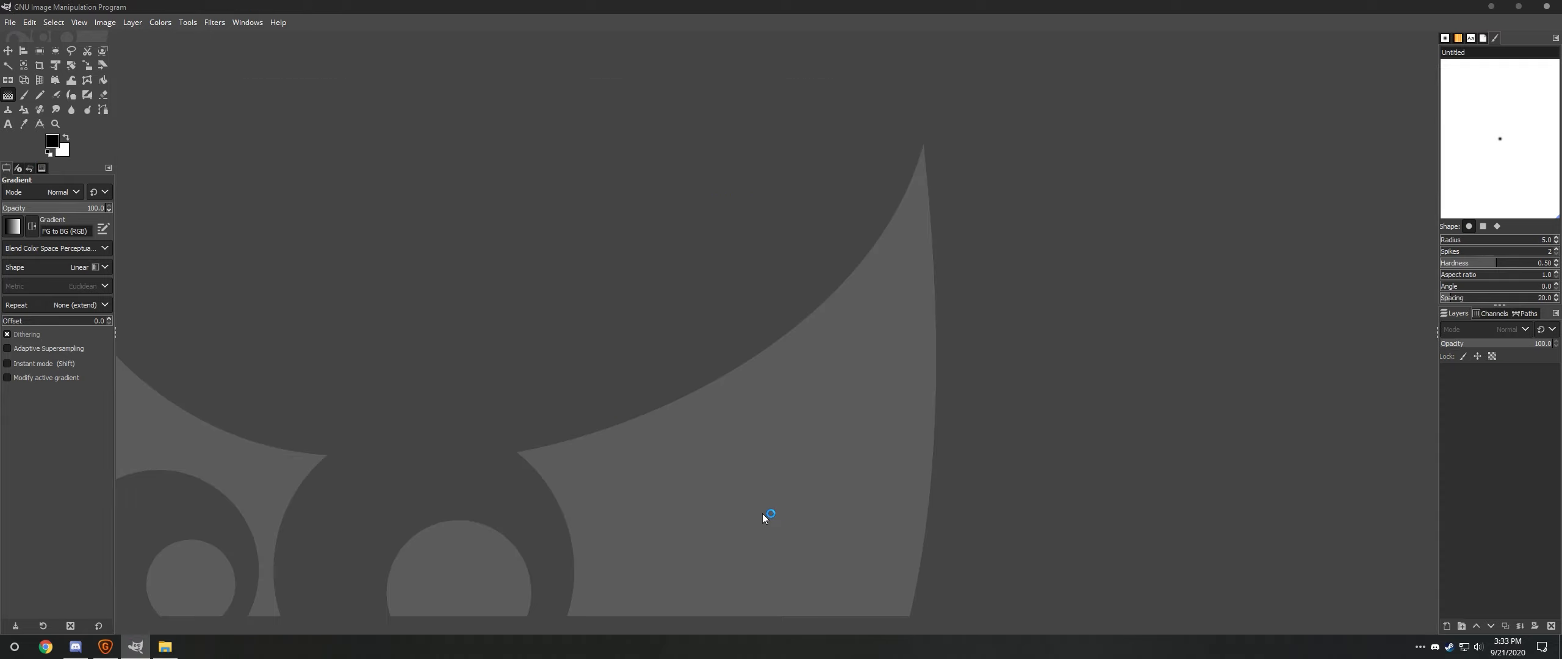
left_click(882, 367)
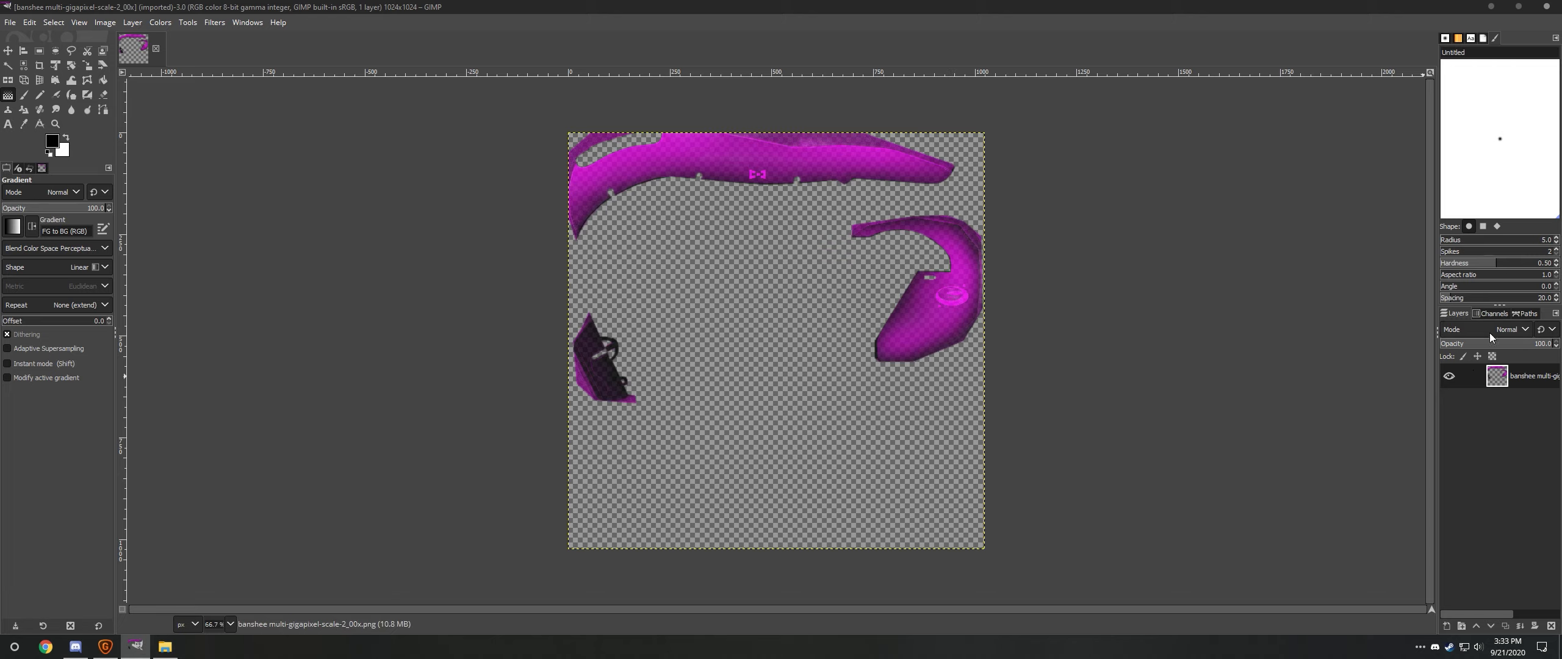
- Examine the upscaled multi texture's Alpha, Blue, Green and Red channels one at a time by toggling their visibility
left_click(1488, 315)
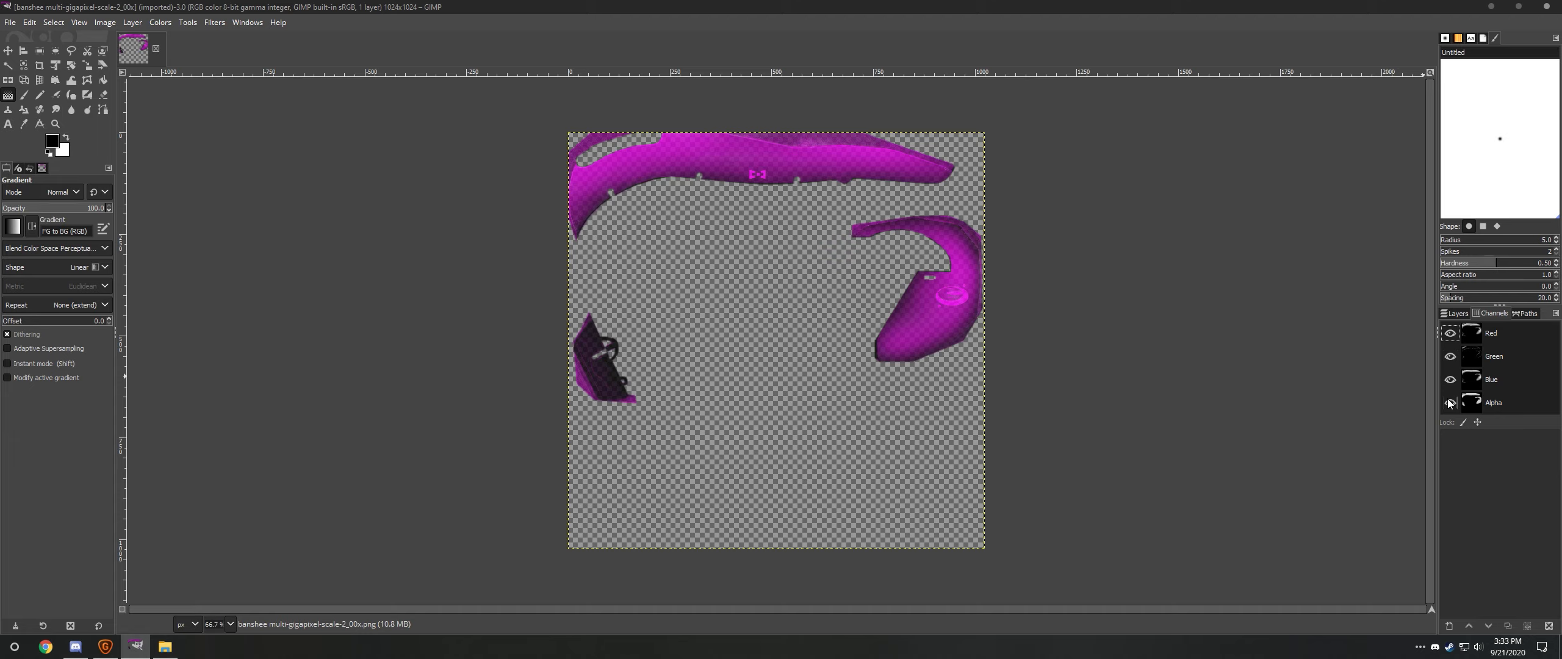
left_click(1450, 380)
left_click(1449, 356)
left_click(1444, 333)
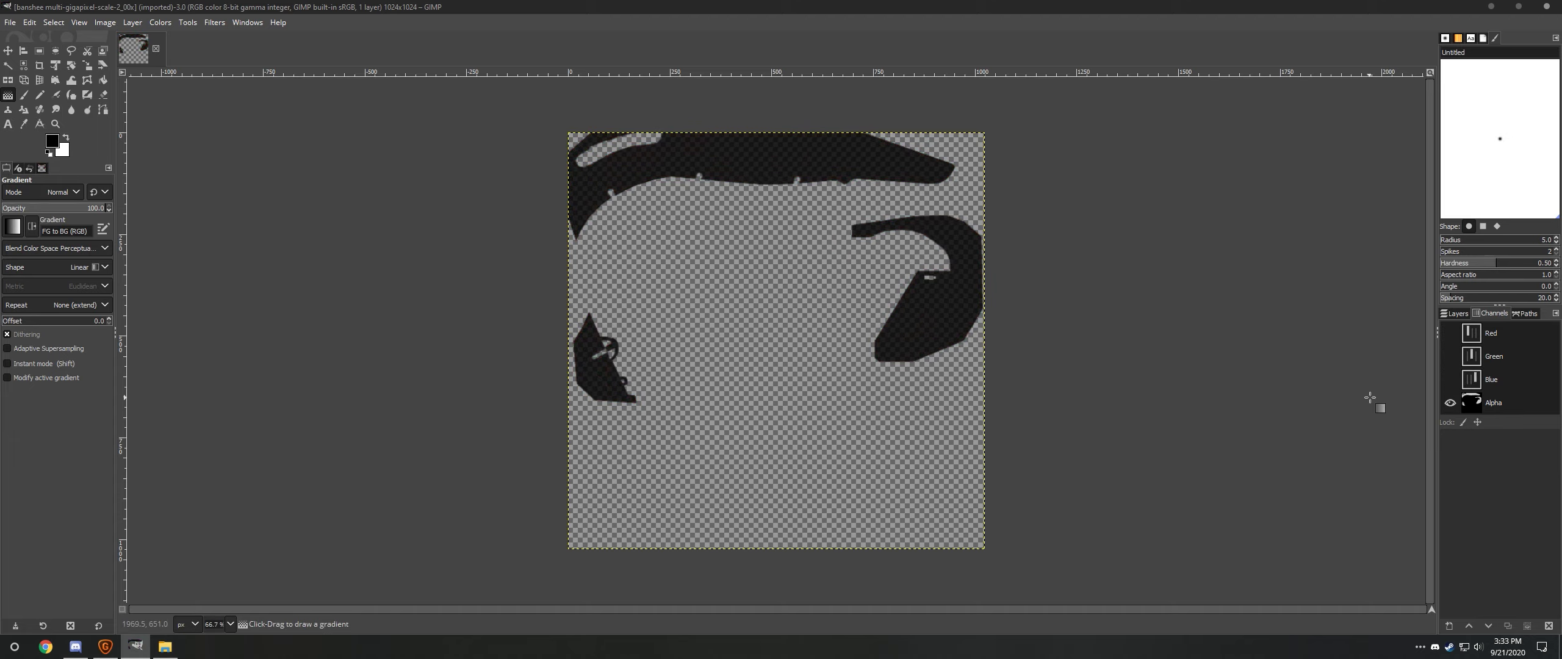
left_click(1449, 403)
left_click(1450, 402)
left_click(1449, 379)
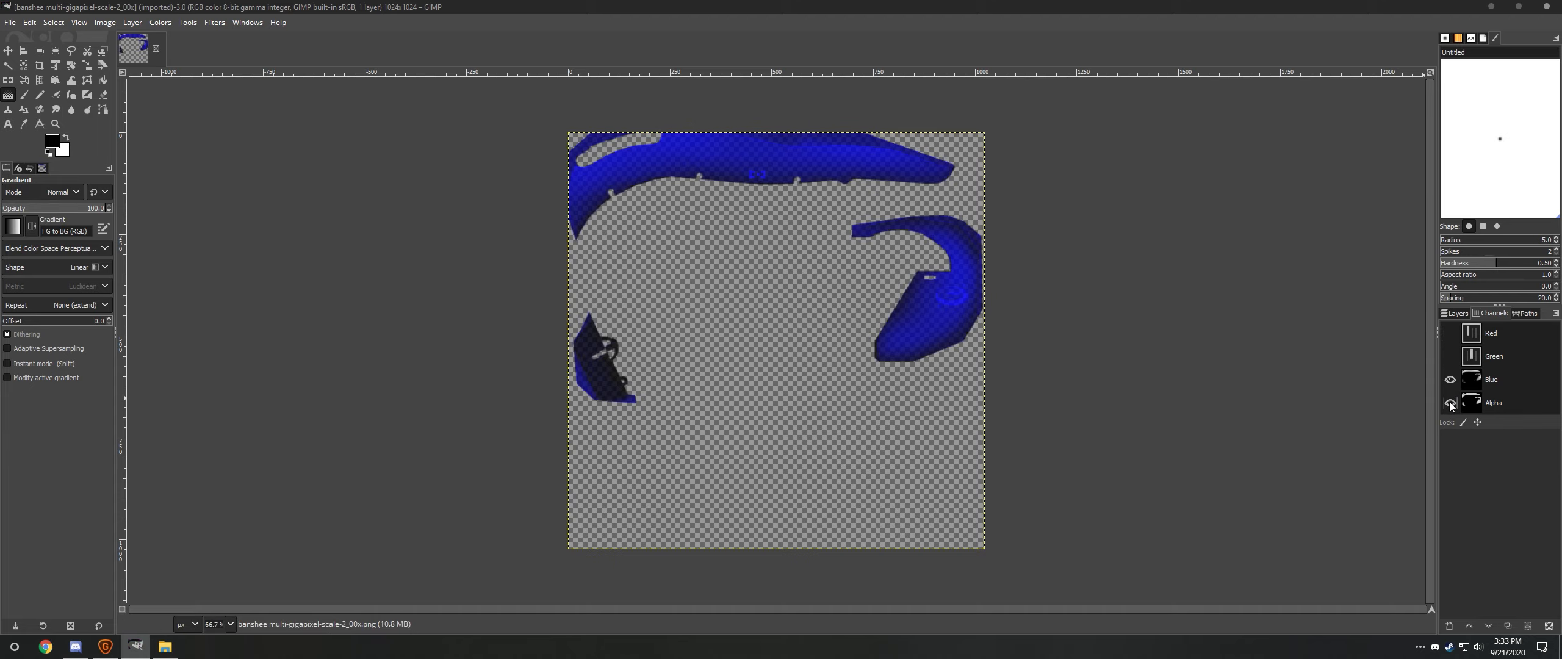
left_click(1449, 403)
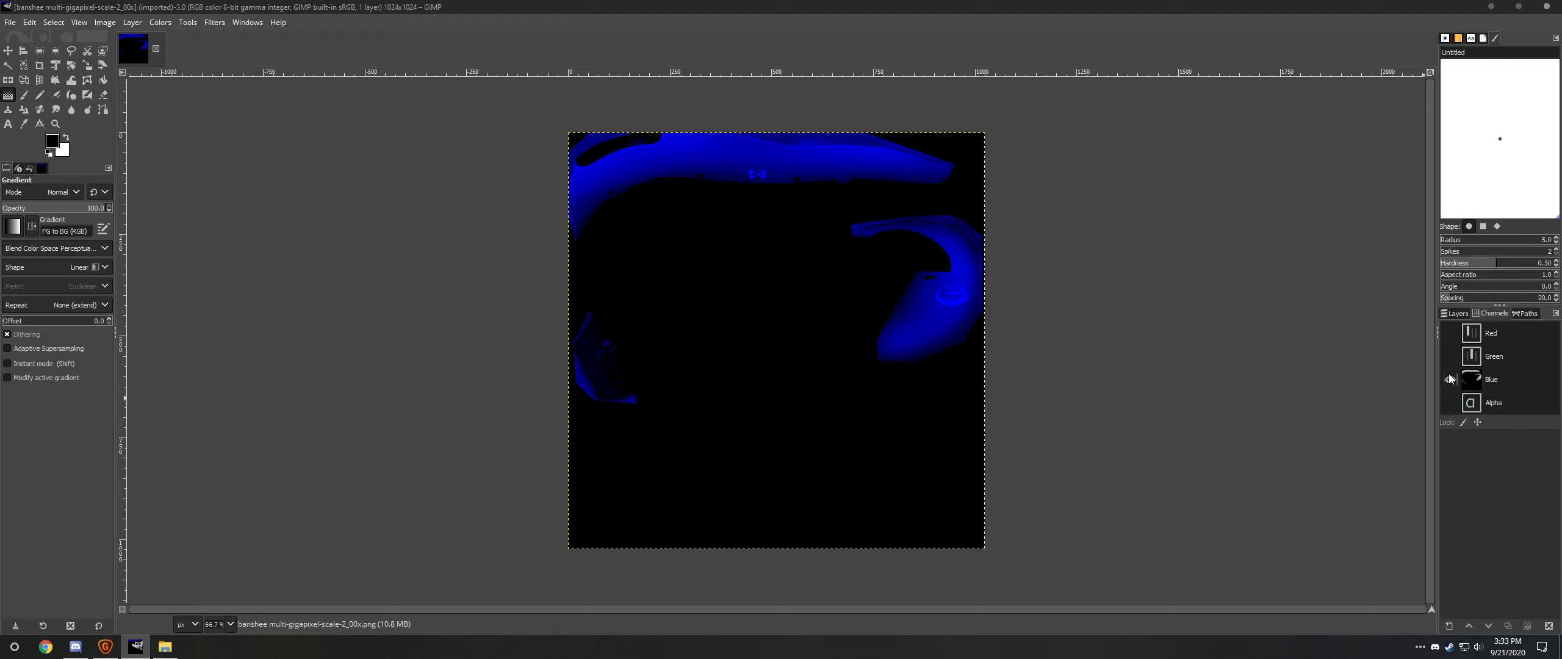
left_click(1449, 378)
left_click(1449, 356)
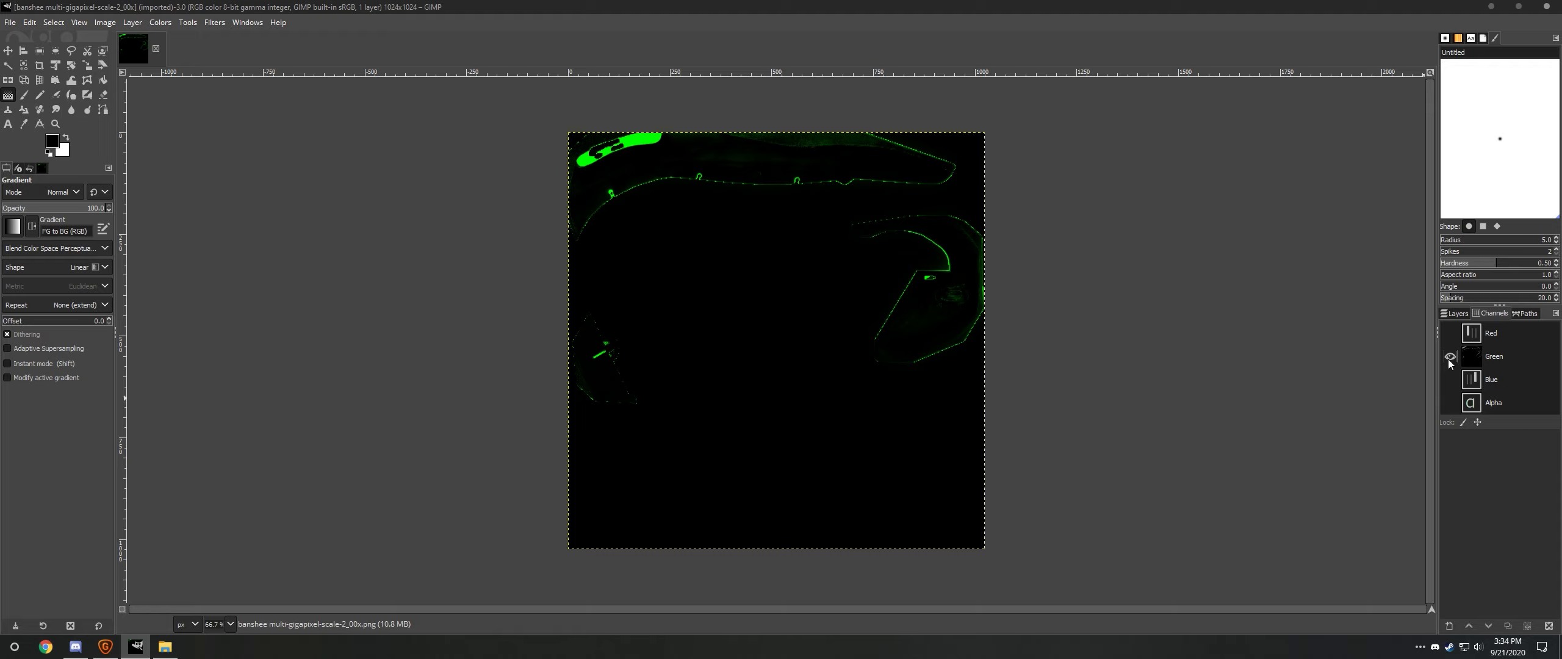
left_click(1449, 333)
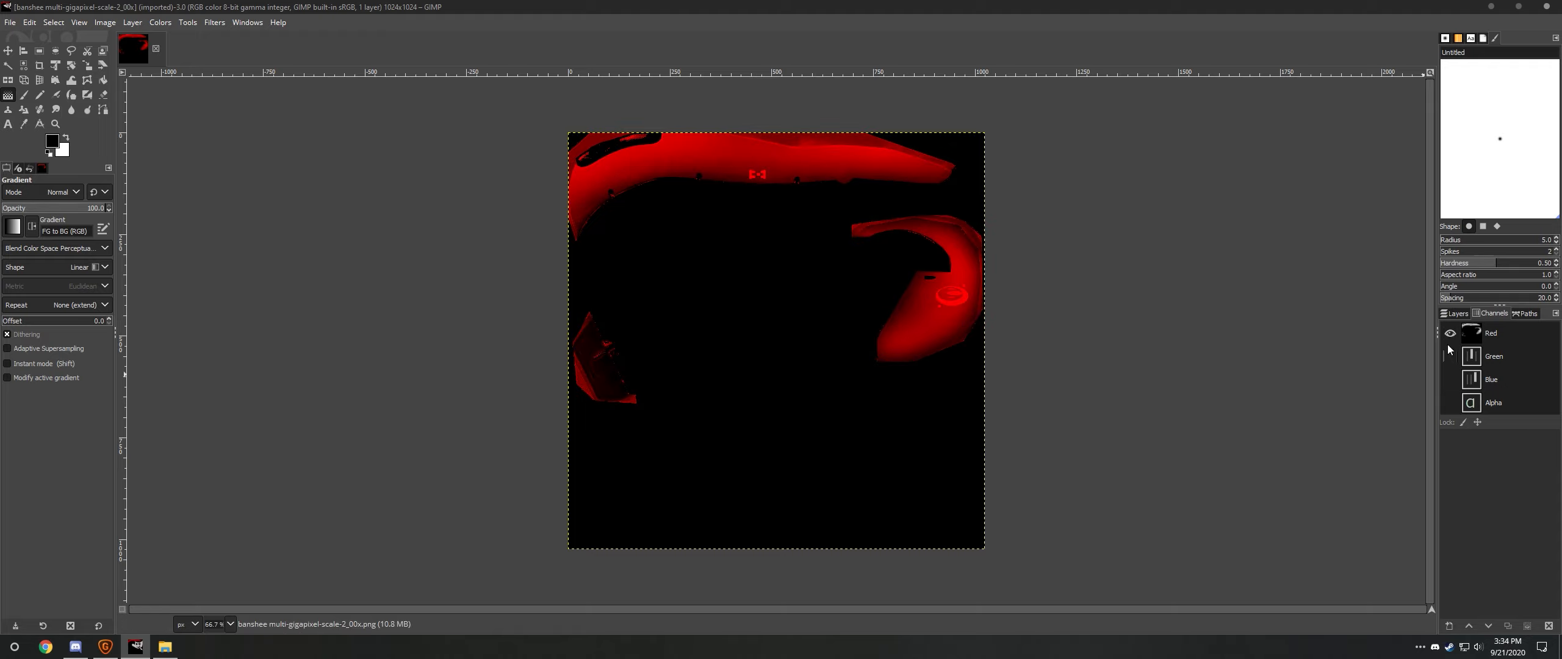
- Close the upscaled texture, load banshee multi.png, and inspect its Green channel alone and the Red, Green and Blue channels without Alpha
left_click(156, 49)
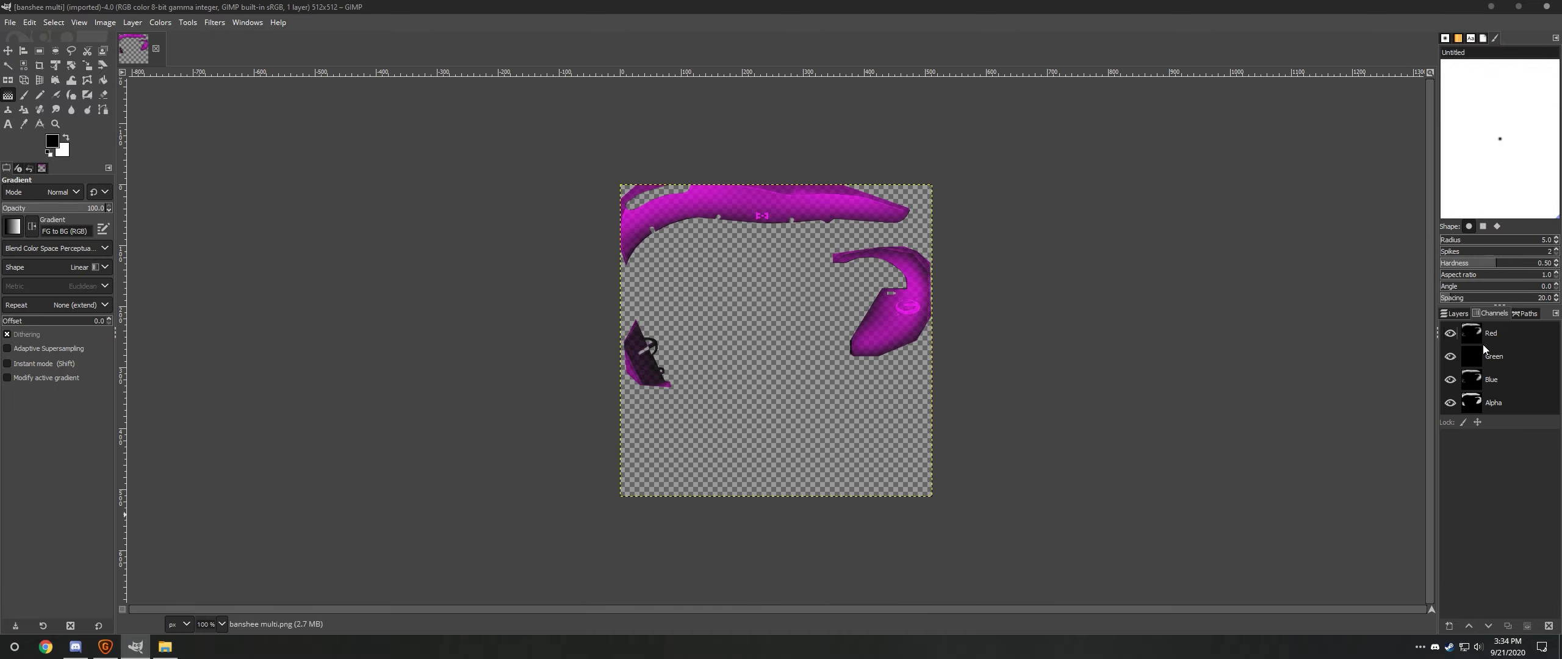
left_click(1450, 358, "shift")
left_click(1448, 404)
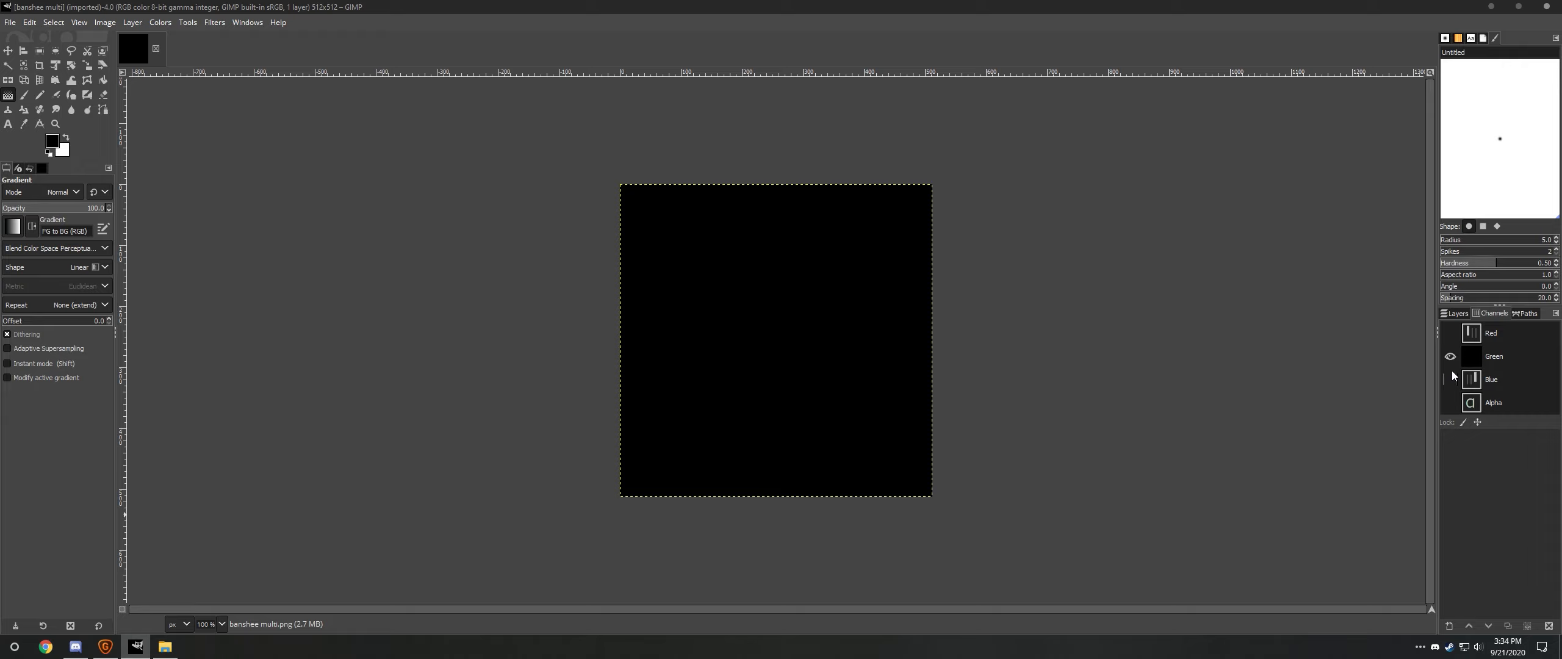
left_click(1450, 333)
left_click(1450, 379)
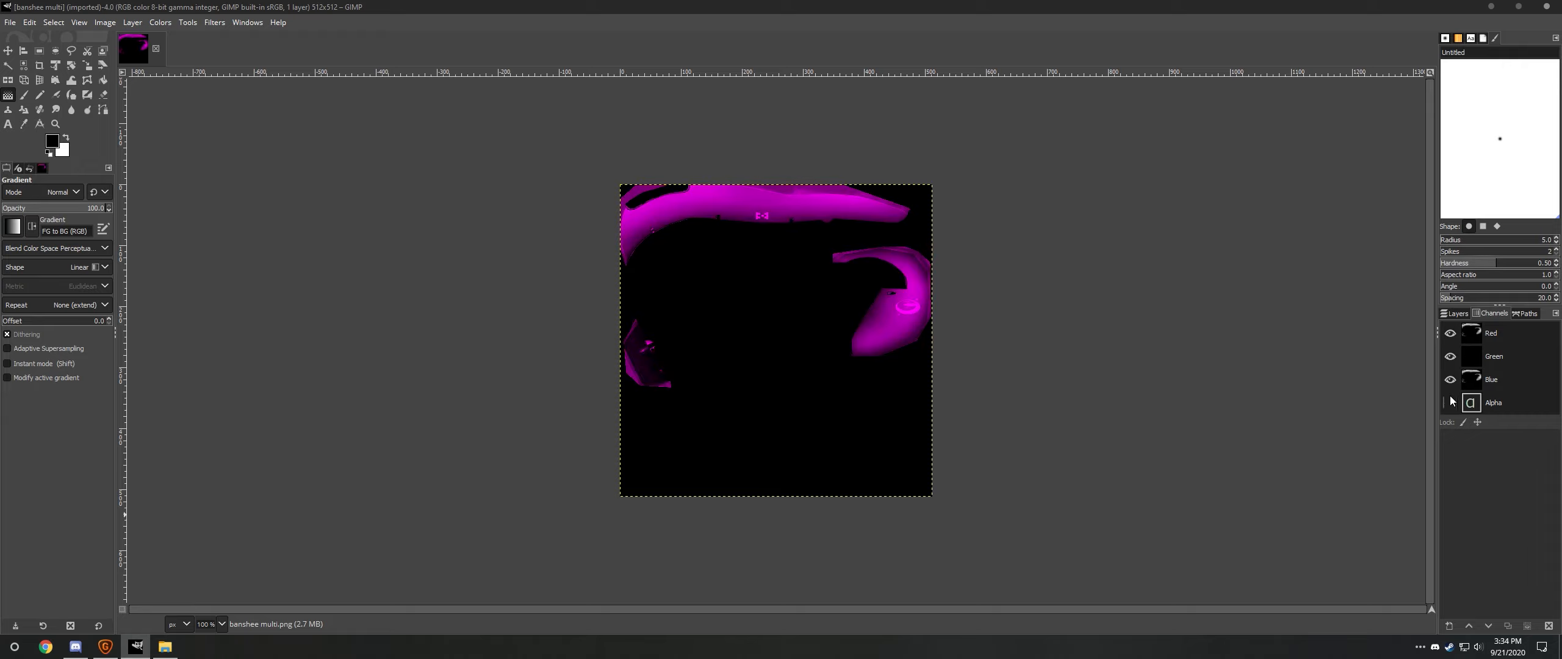
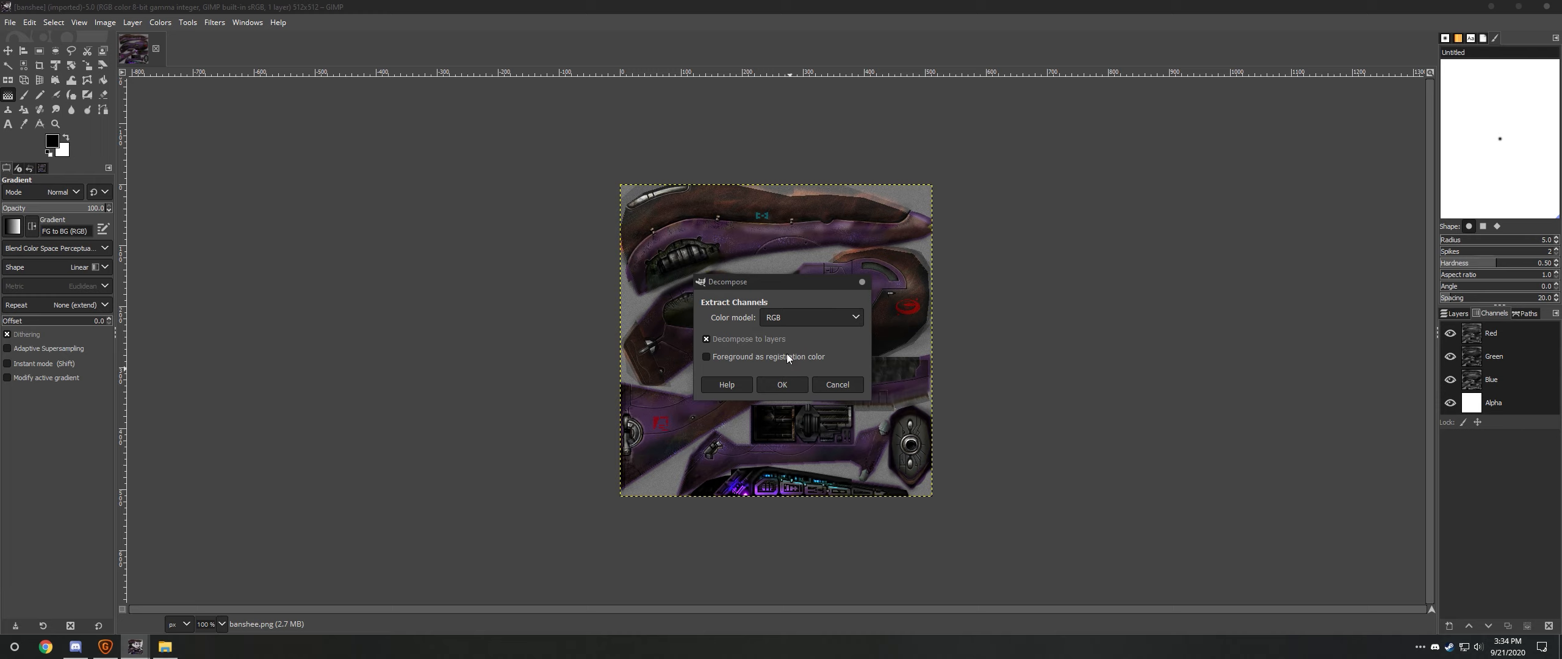
- Decompose banshee.png into separate layers with the RGB color model and show the resulting layer list
left_click(782, 384)
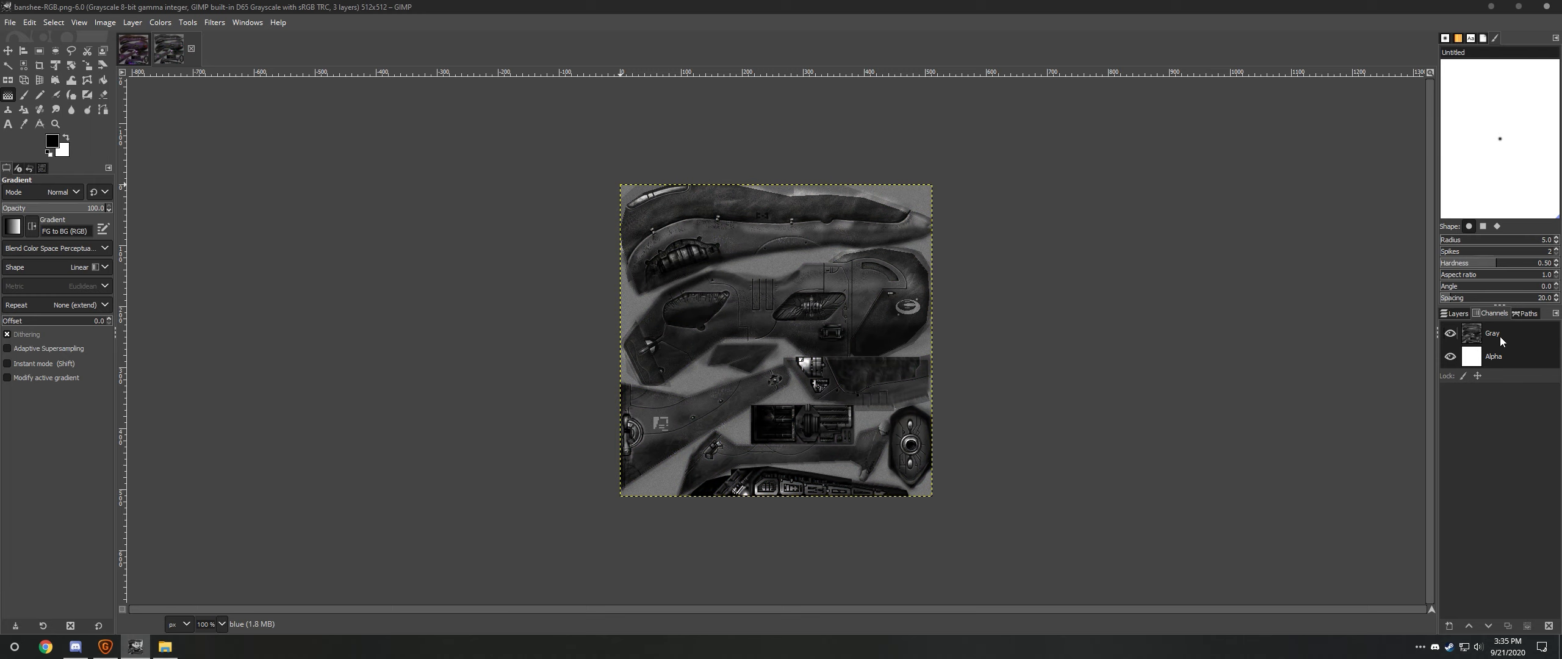
left_click(1465, 314)
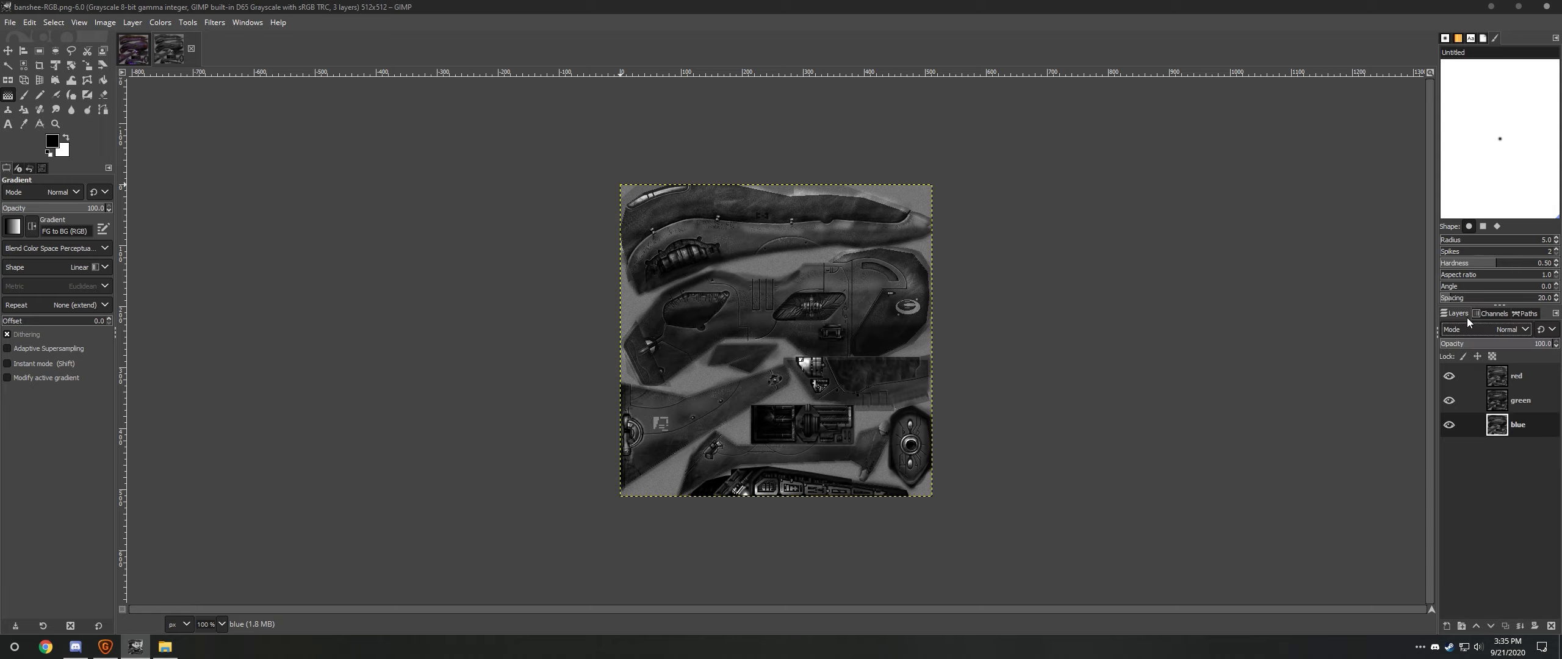
- Compare the decomposed red, green and blue layers by toggling the visibility of the red and green layers
left_click(1516, 377)
left_click(1519, 400)
left_click(1518, 418)
left_click(1451, 400)
left_click(1451, 399)
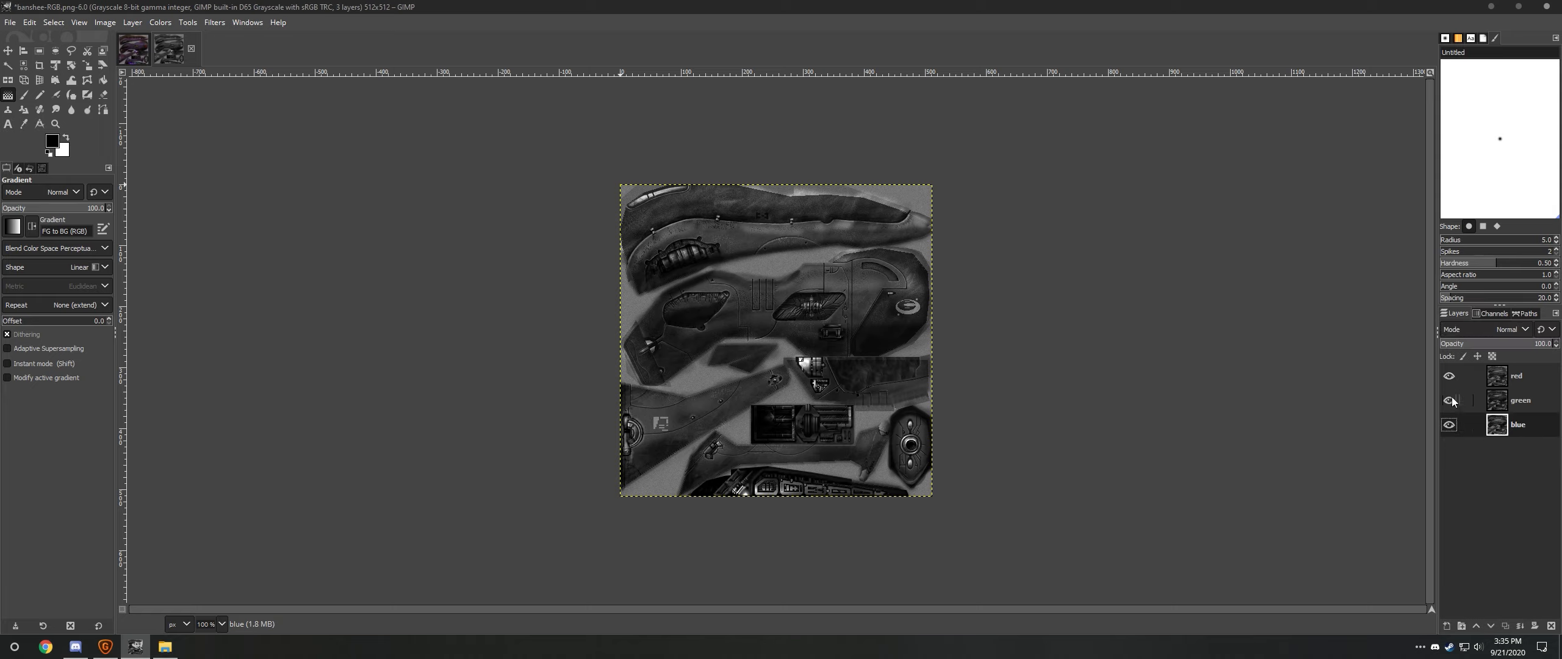
left_click(1450, 376)
left_click(1448, 399)
left_click(1449, 399)
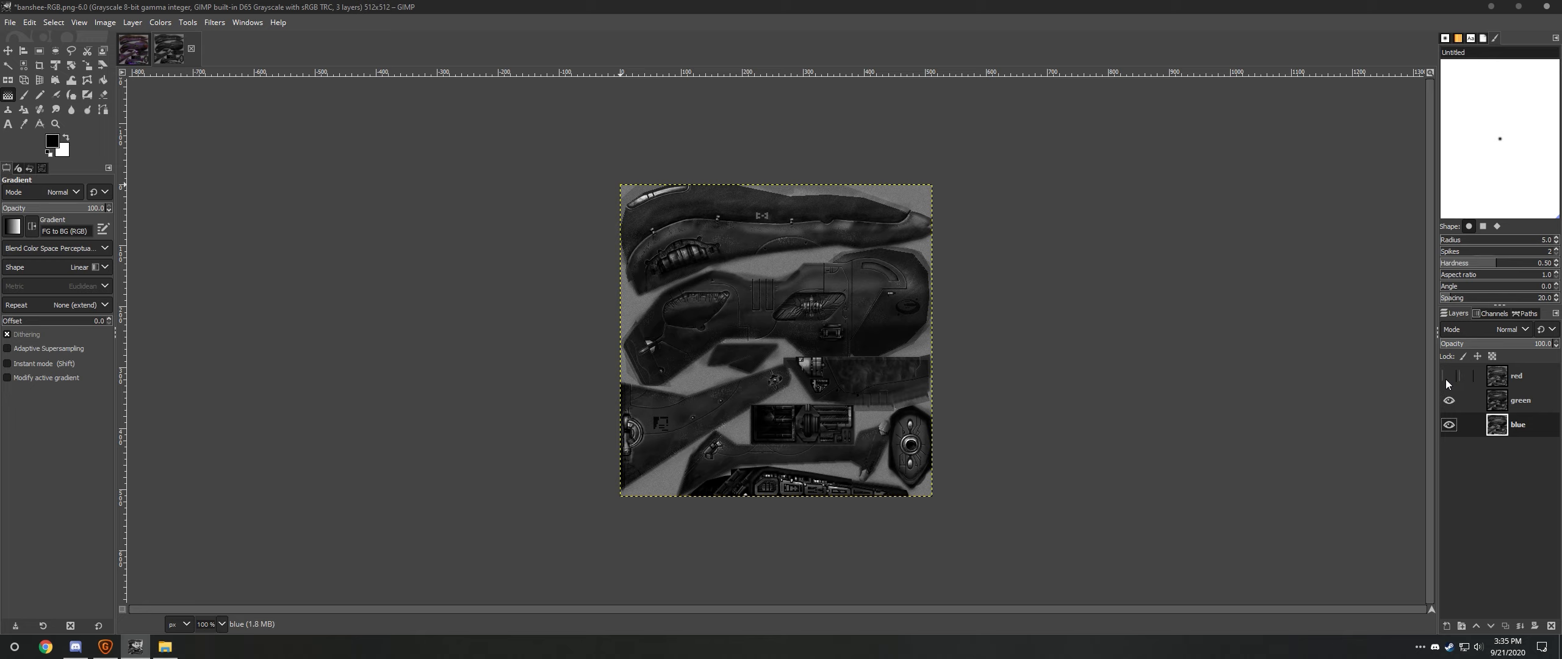
left_click(1446, 376)
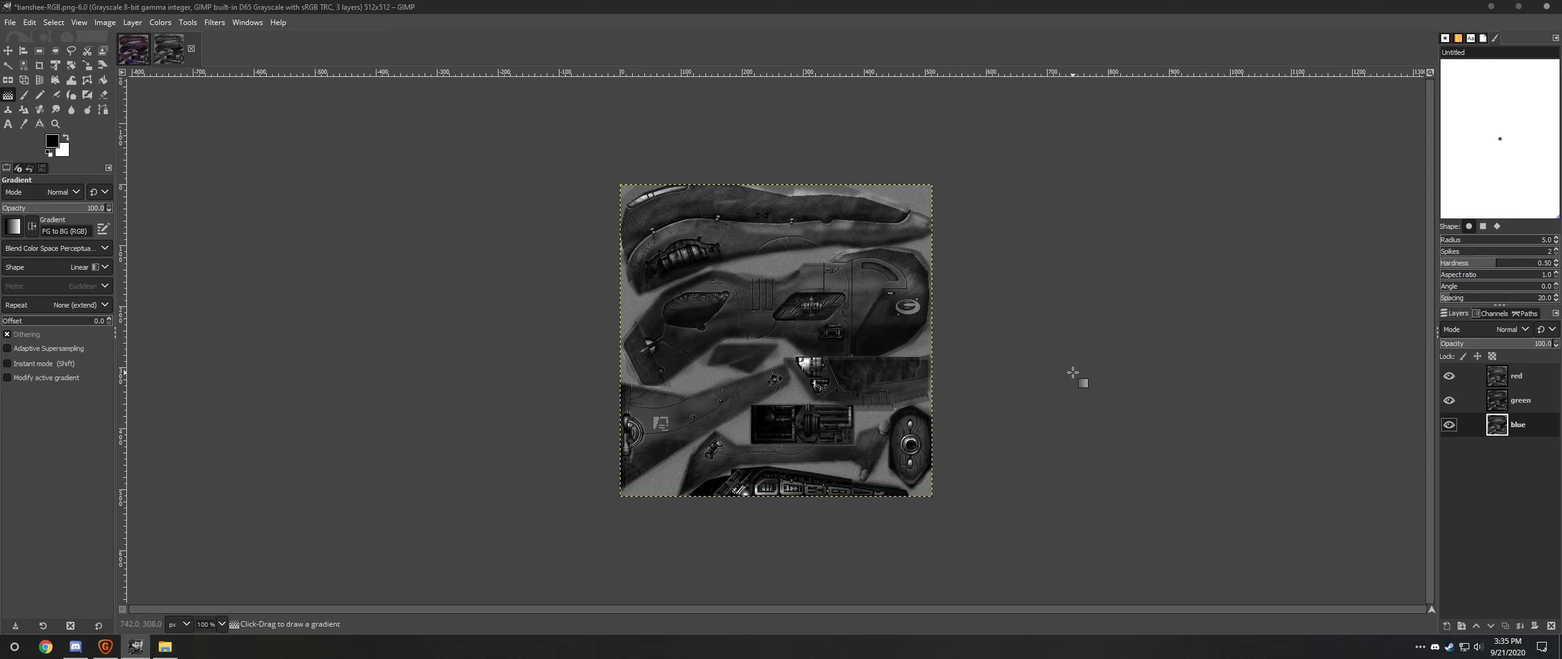
- Close the color banshee image and export the decomposed image's red layer as banshee-R.png in the bitmaps folder
left_click(142, 52)
left_click(156, 49)
left_click(9, 22)
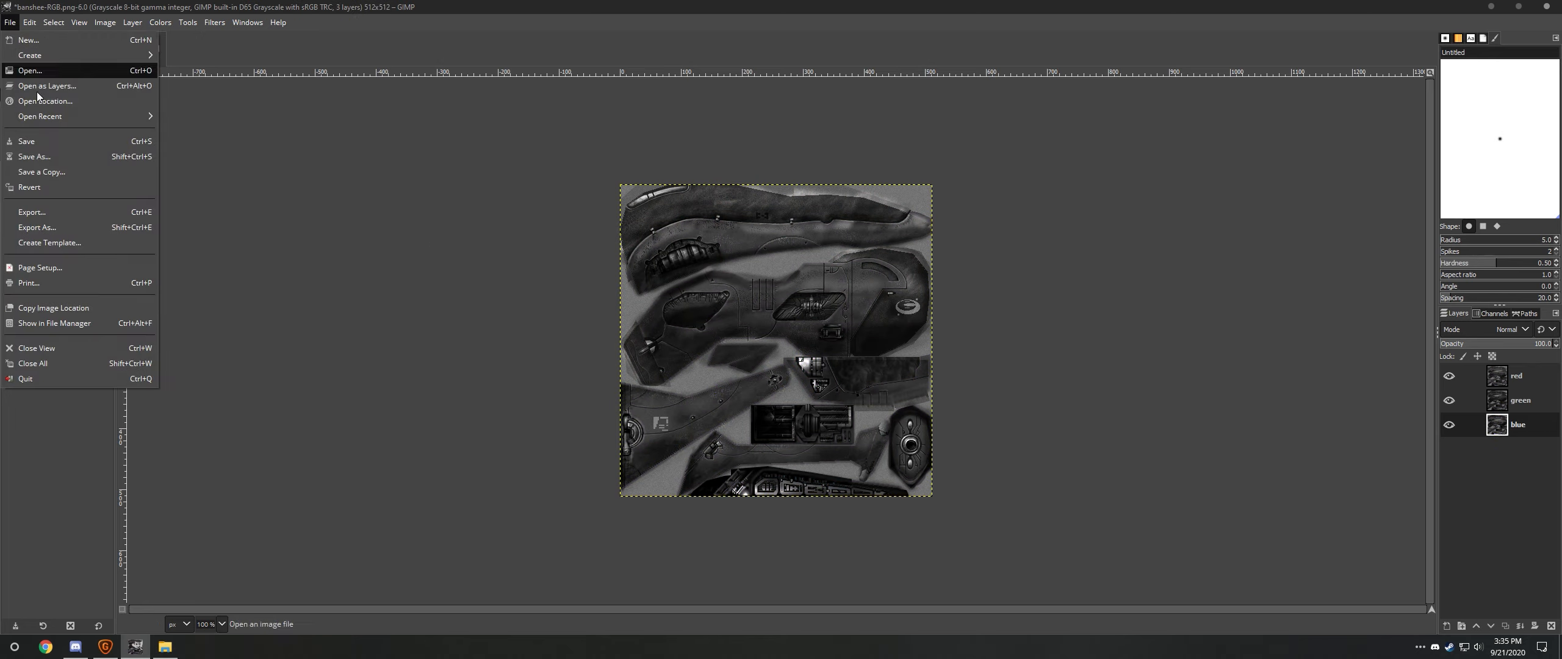
left_click(70, 230)
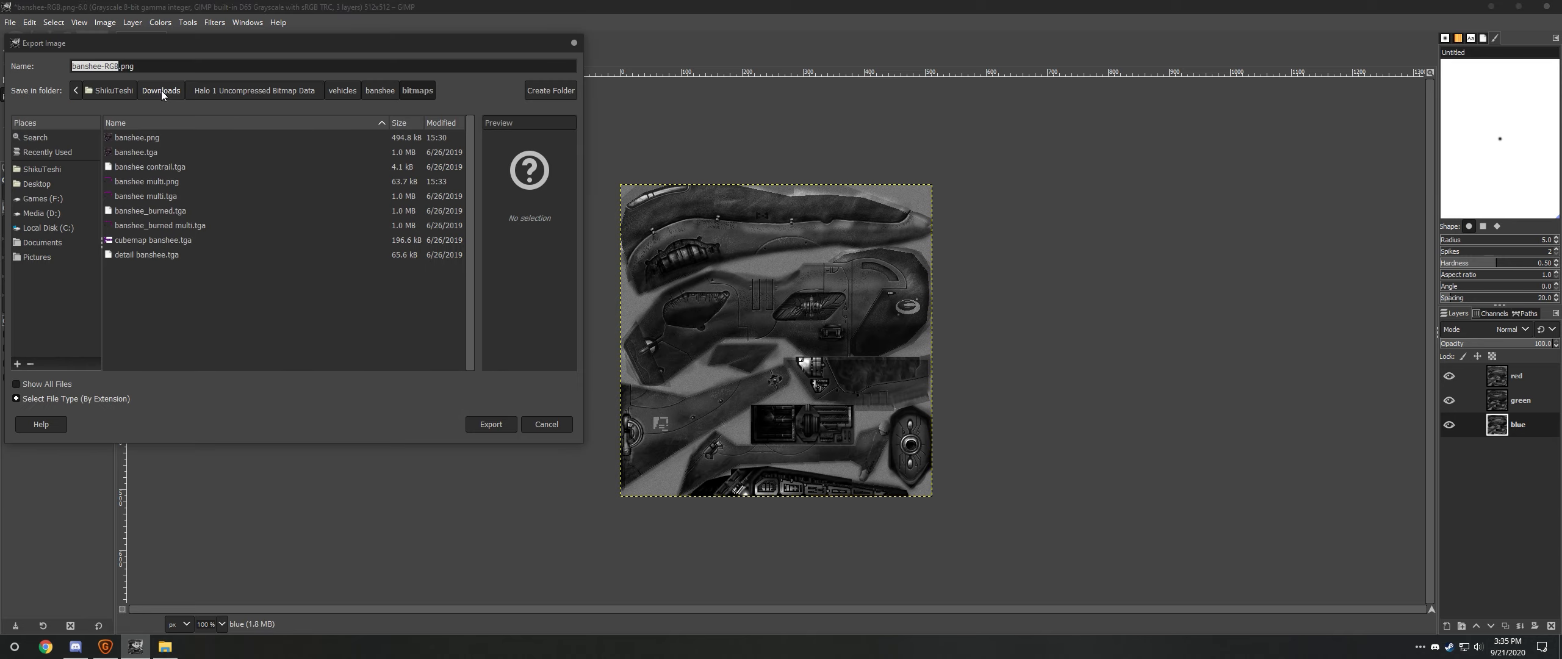
left_click(120, 65)
left_click(483, 425)
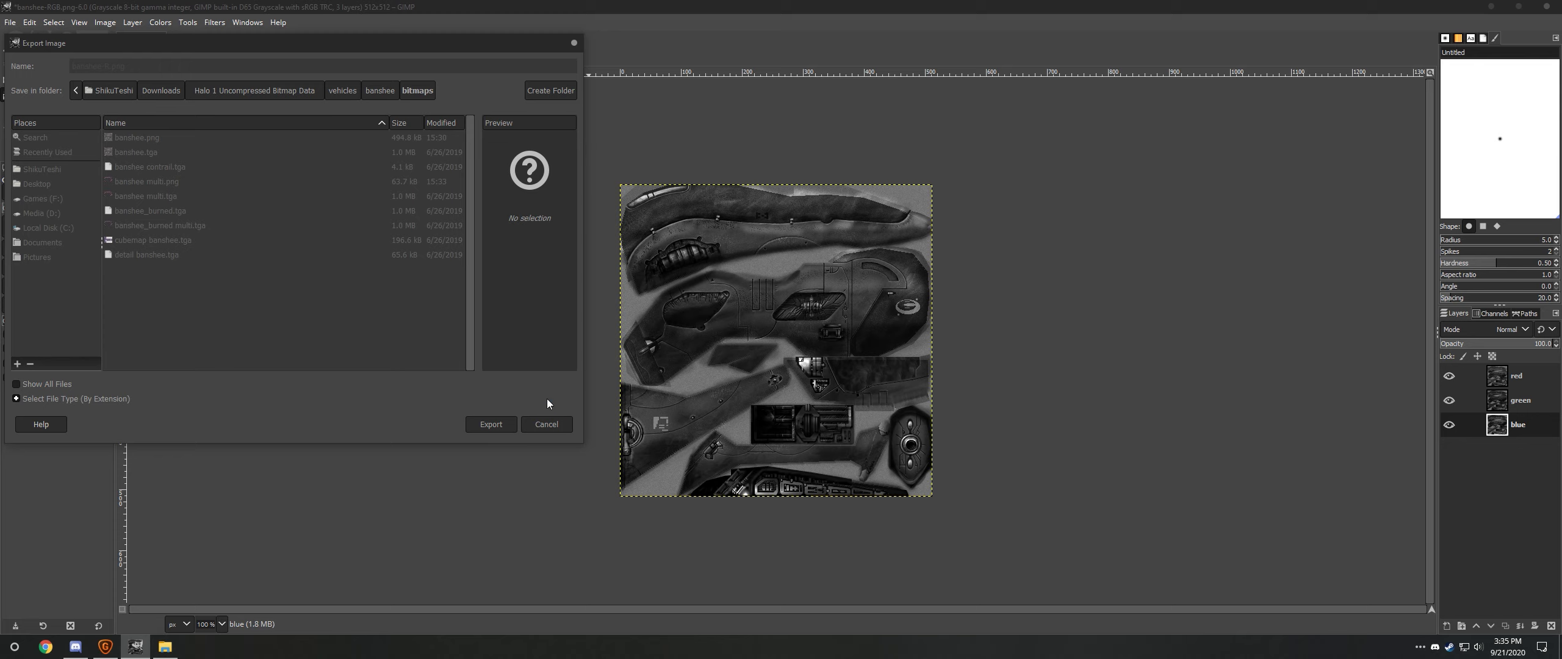
left_click(793, 466)
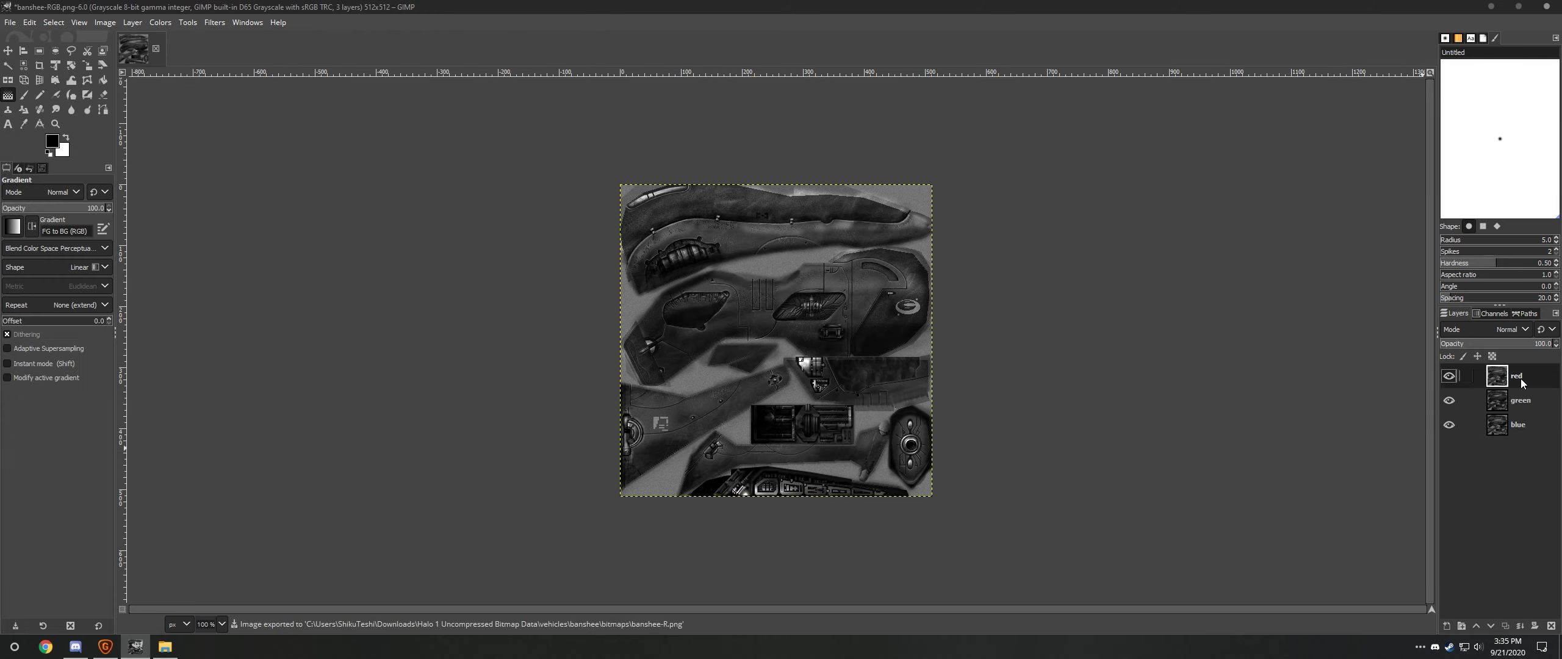
- Delete the red layer and export the green layer as banshee-G.png in the bitmaps folder
left_click(1550, 626)
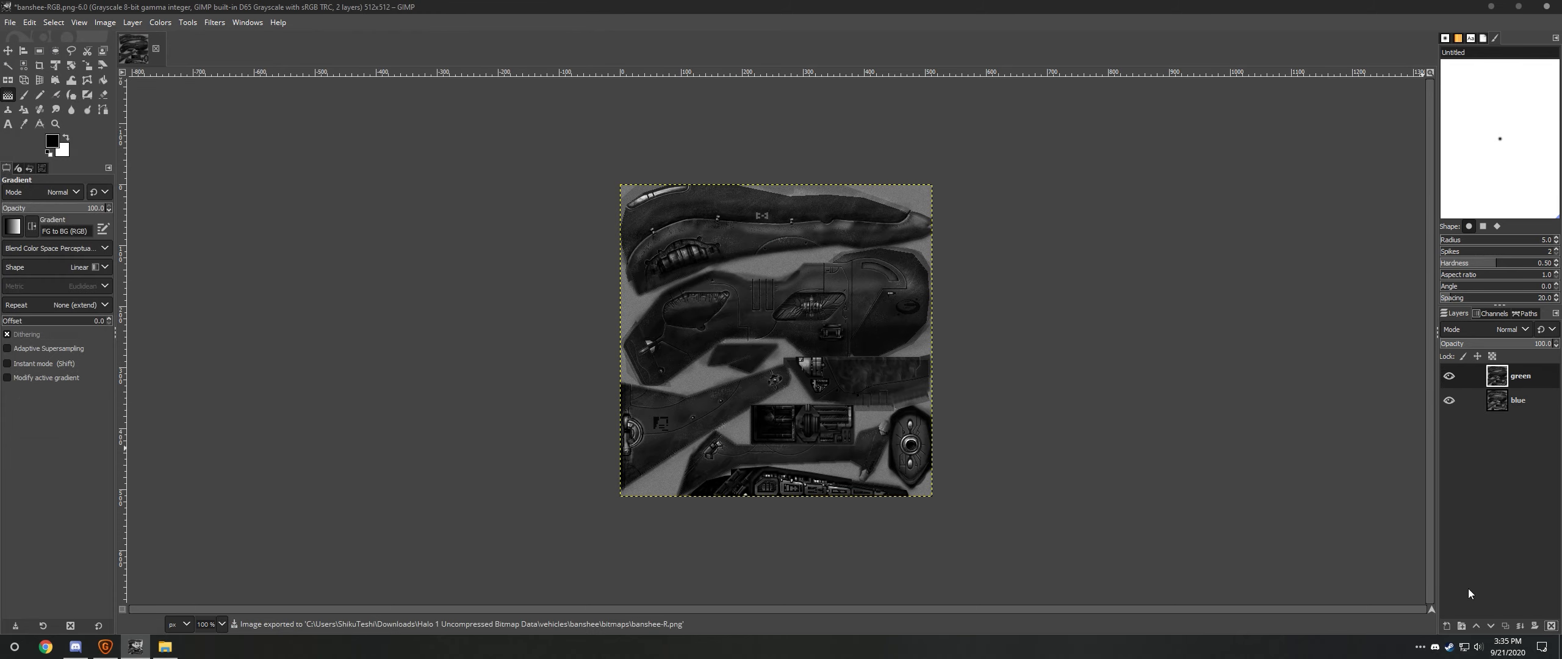
left_click(9, 22)
left_click(49, 228)
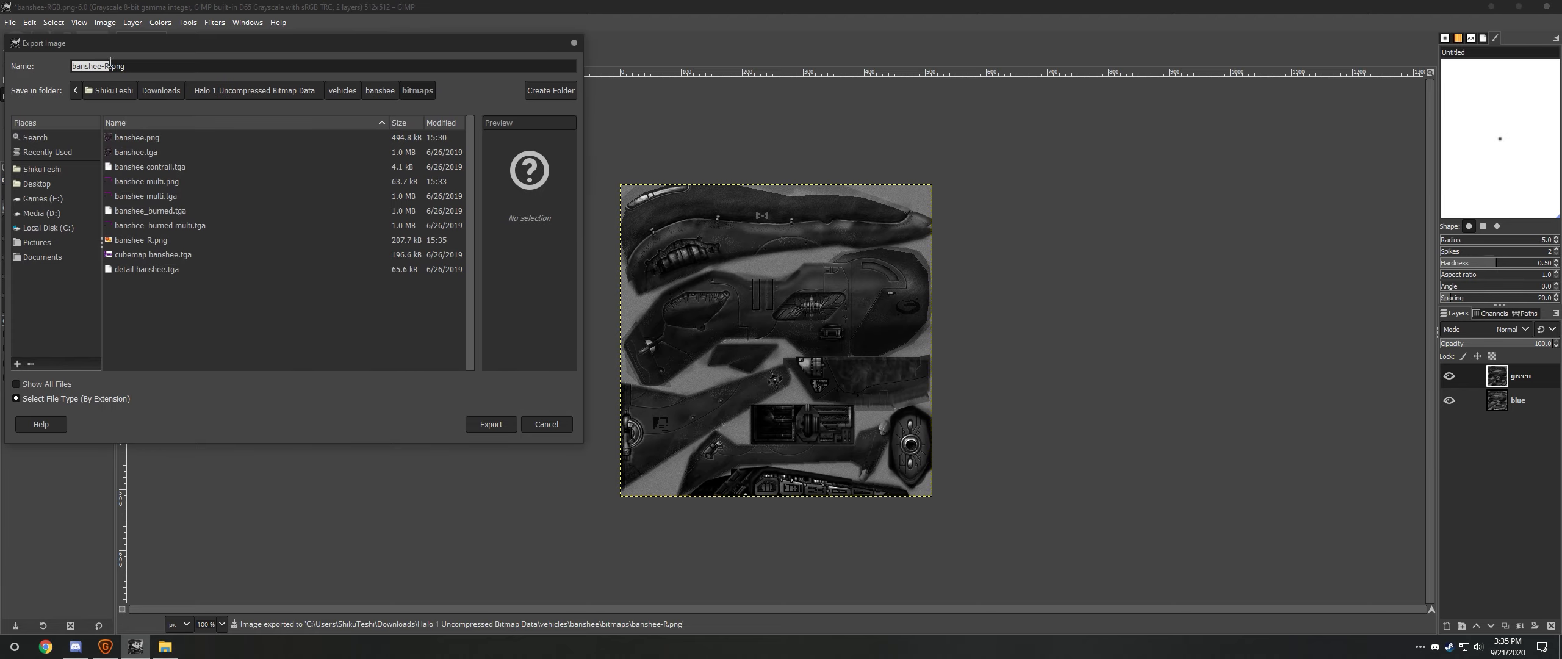
key("BackSpace")
type("G")
left_click(509, 425)
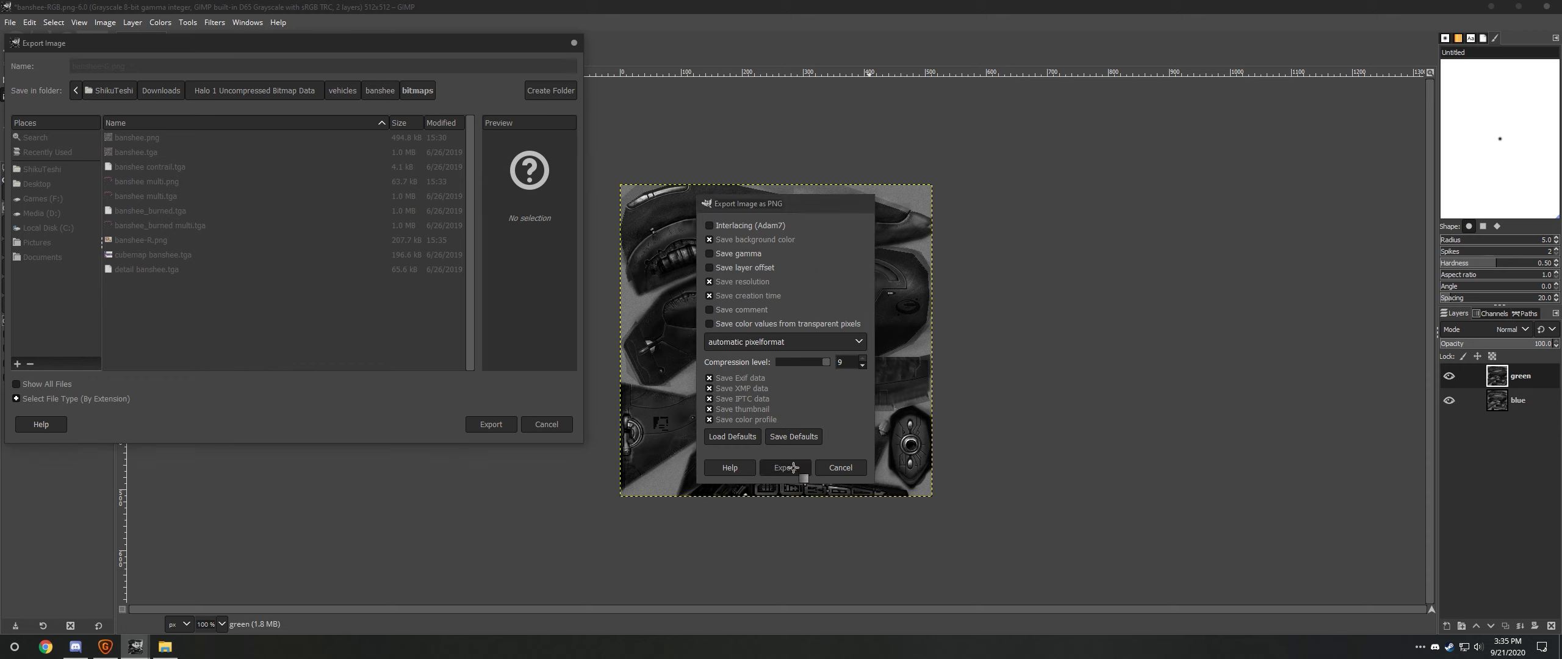
left_click(793, 468)
- Delete the green layer and export the blue layer as banshee-B.png in the bitmaps folder
left_click(1551, 626)
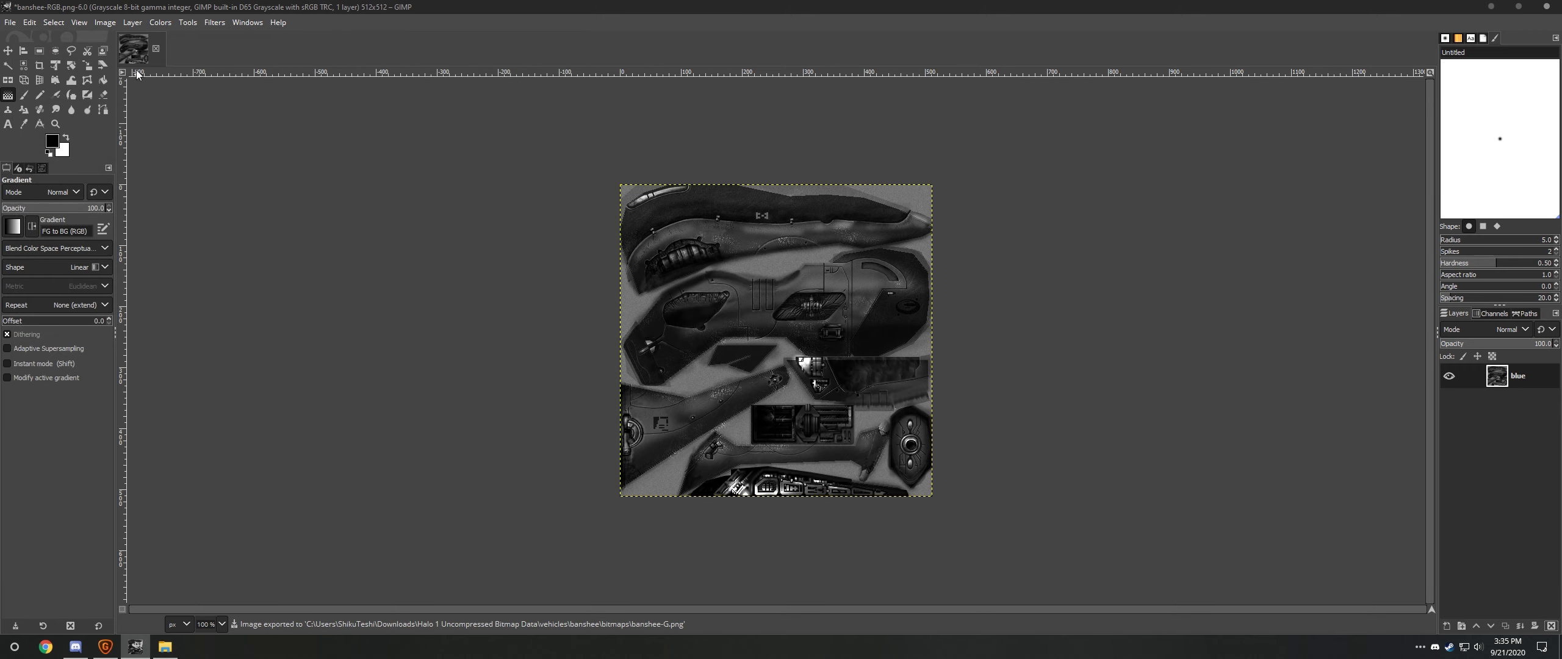
left_click(10, 23)
left_click(55, 225)
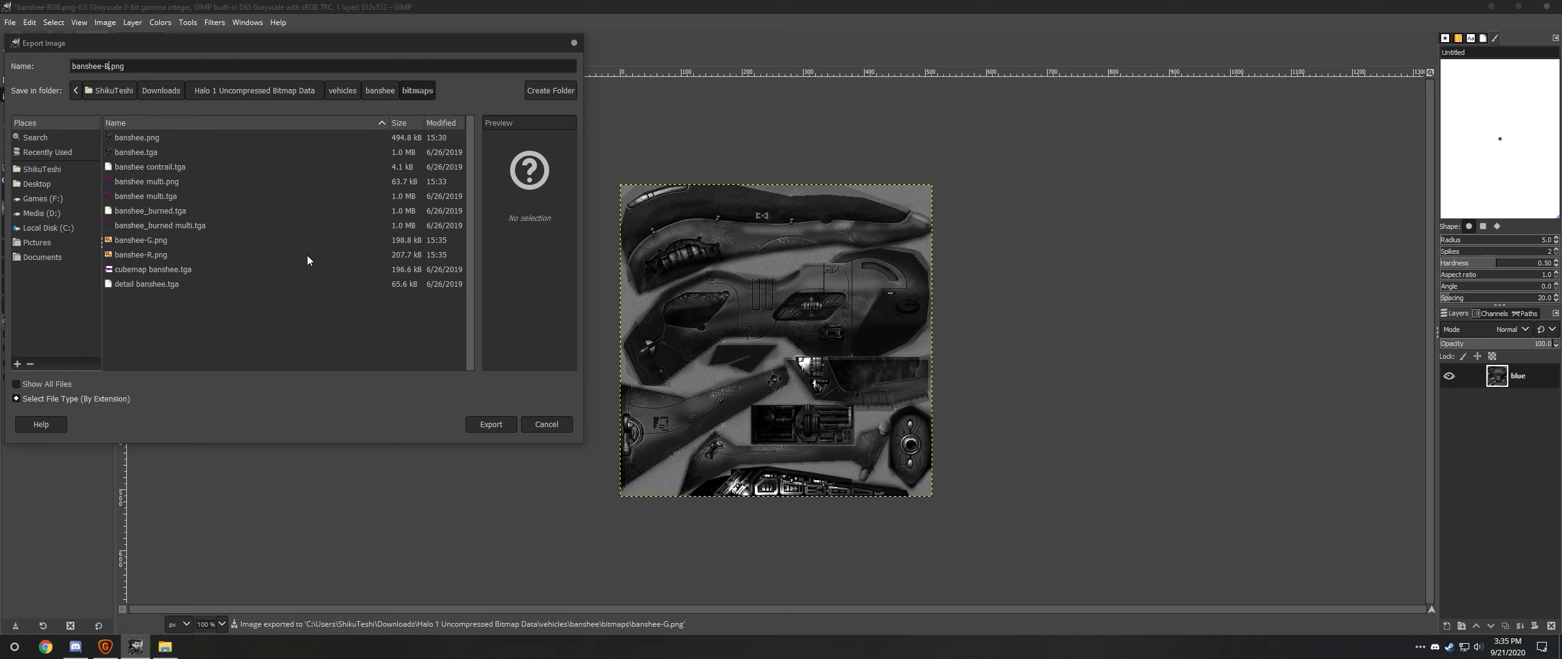
left_click(491, 424)
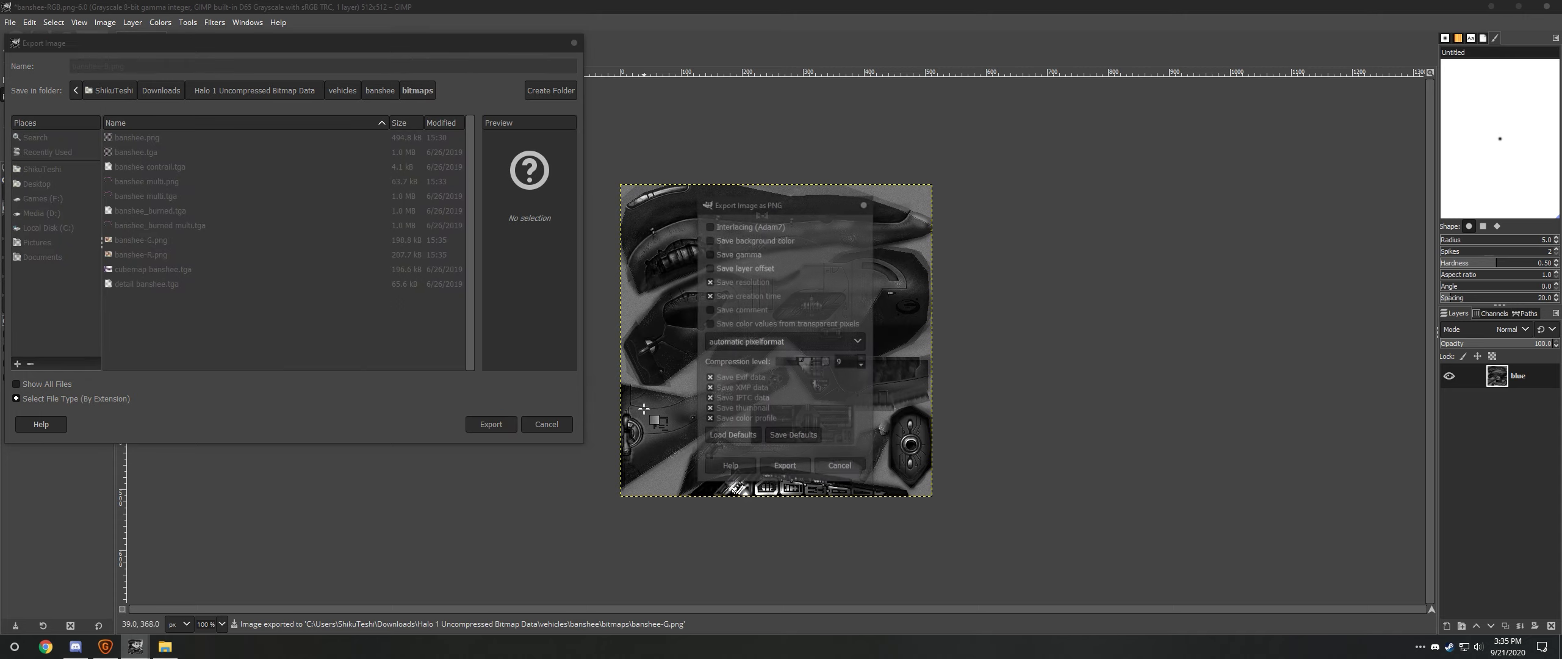
left_click(789, 465)
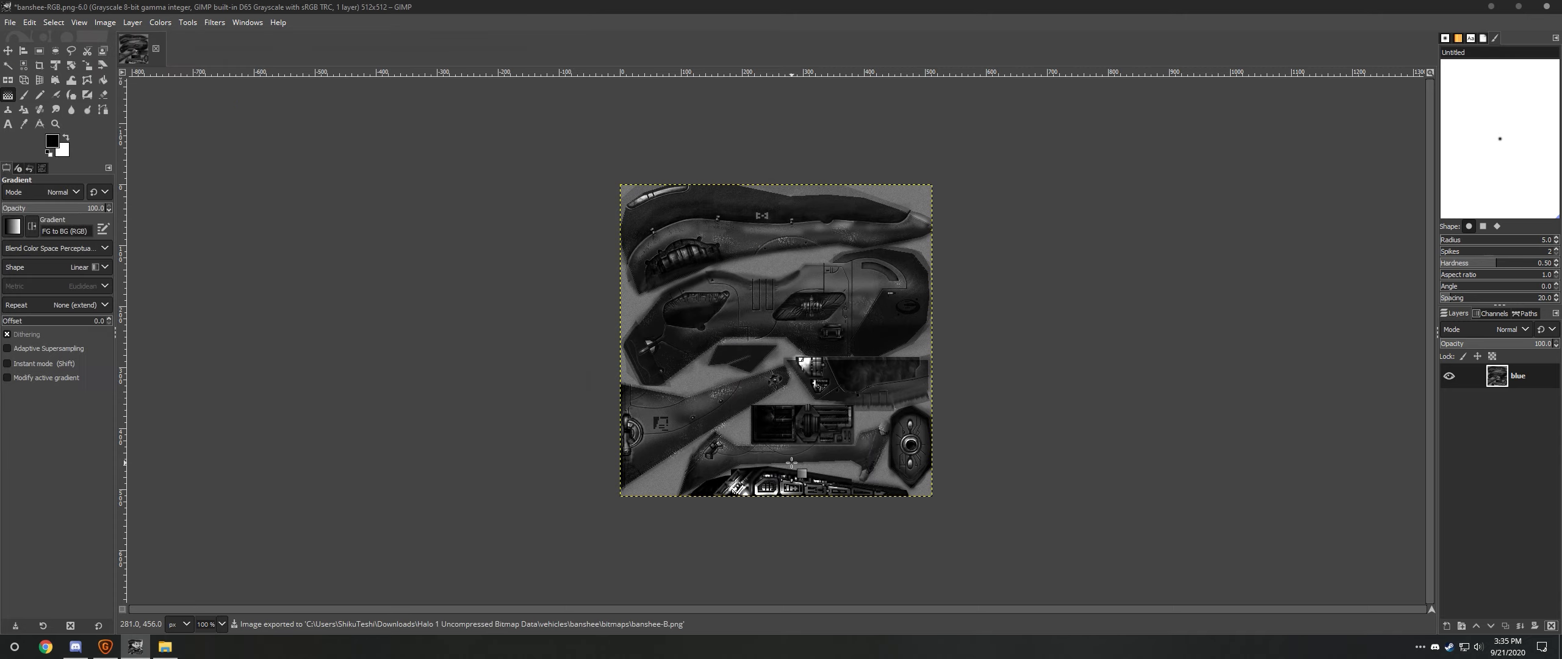
- Delete the remaining blue layer and close the decomposed image without saving it
left_click(1550, 625)
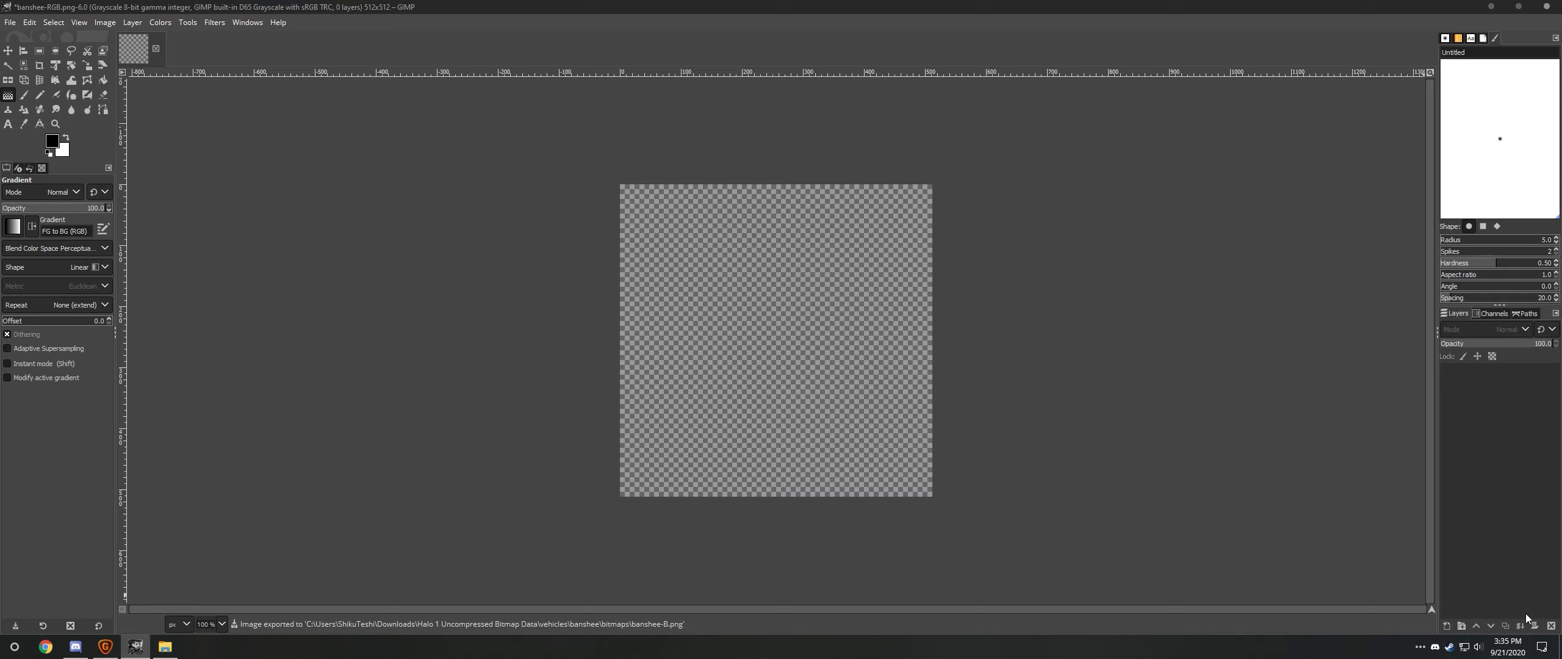
left_click(156, 49)
key("ctrl+d")
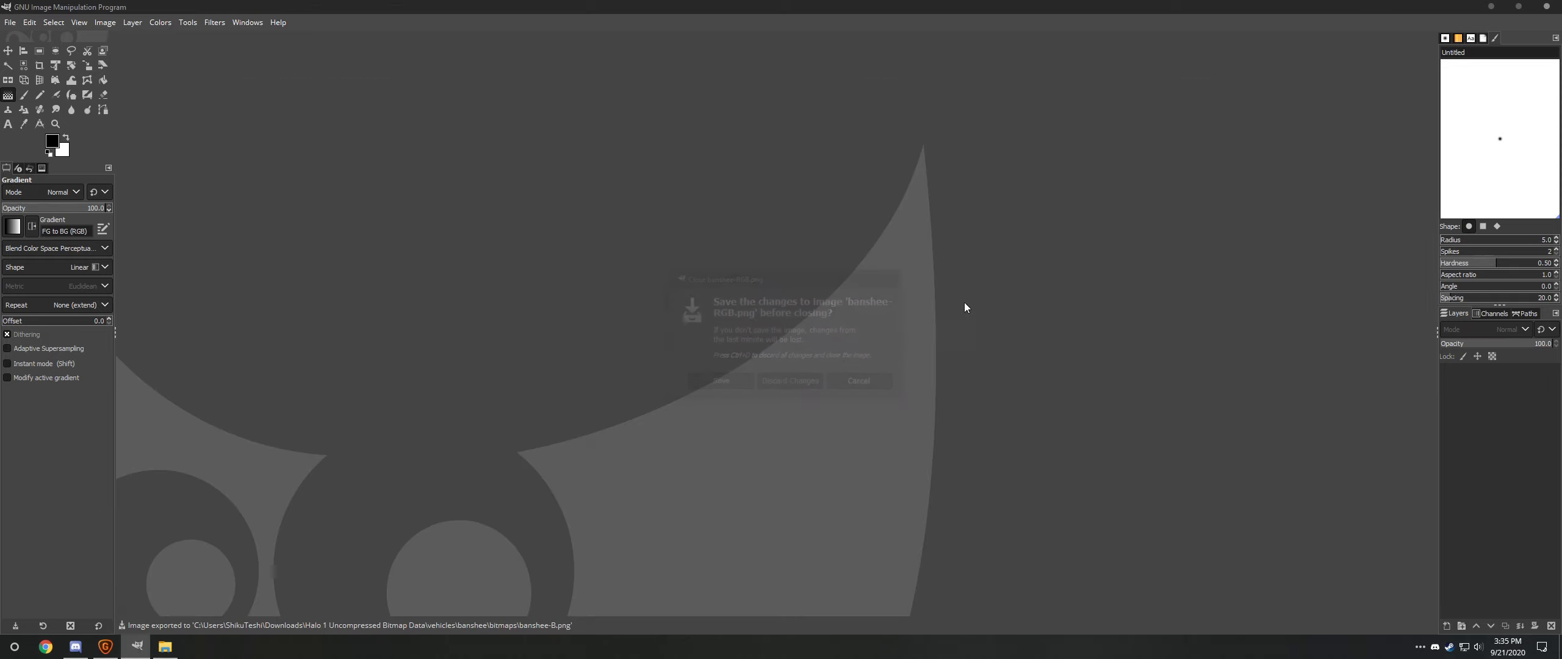
- Switch to Gigapixel AI, remove banshee-multi.png and load banshee-R.png, banshee-G.png and banshee-B.png for upscaling
left_click(1489, 6)
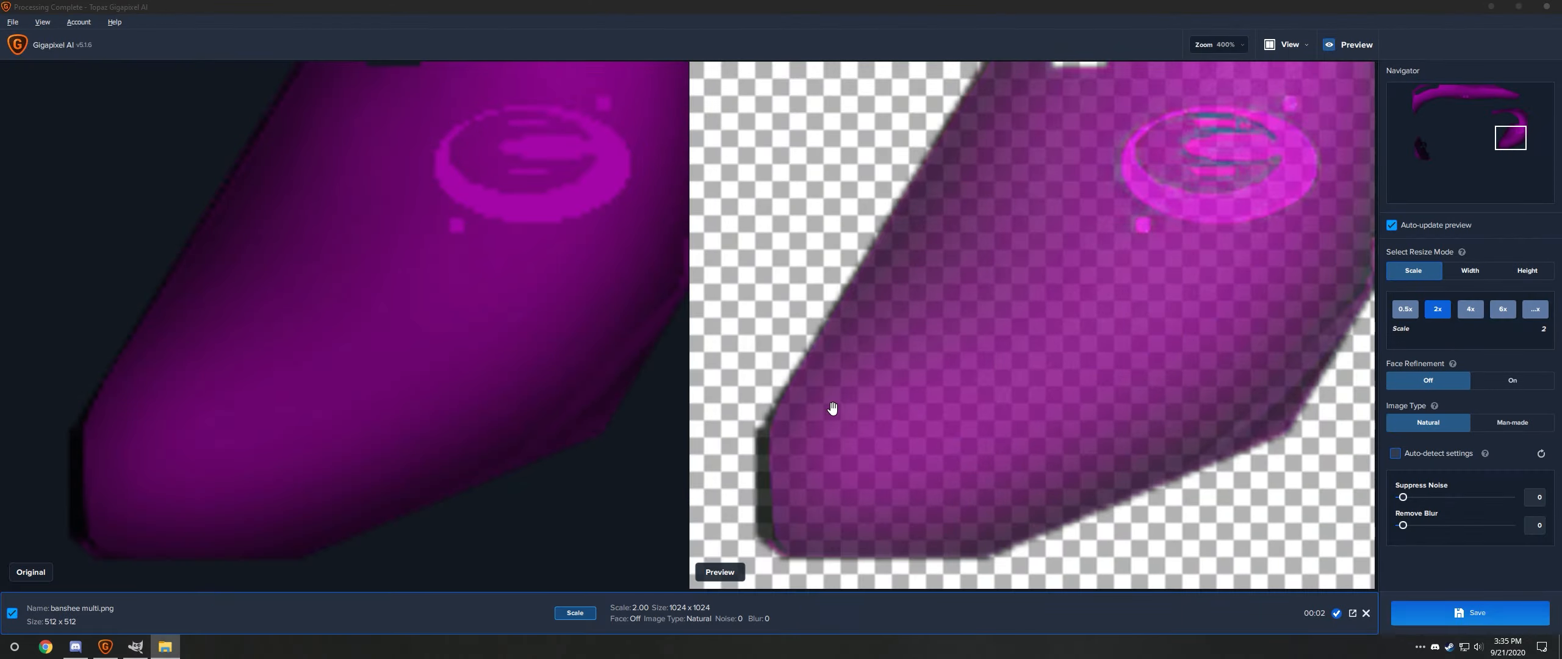
left_click(1365, 613)
key("alt+Tab")
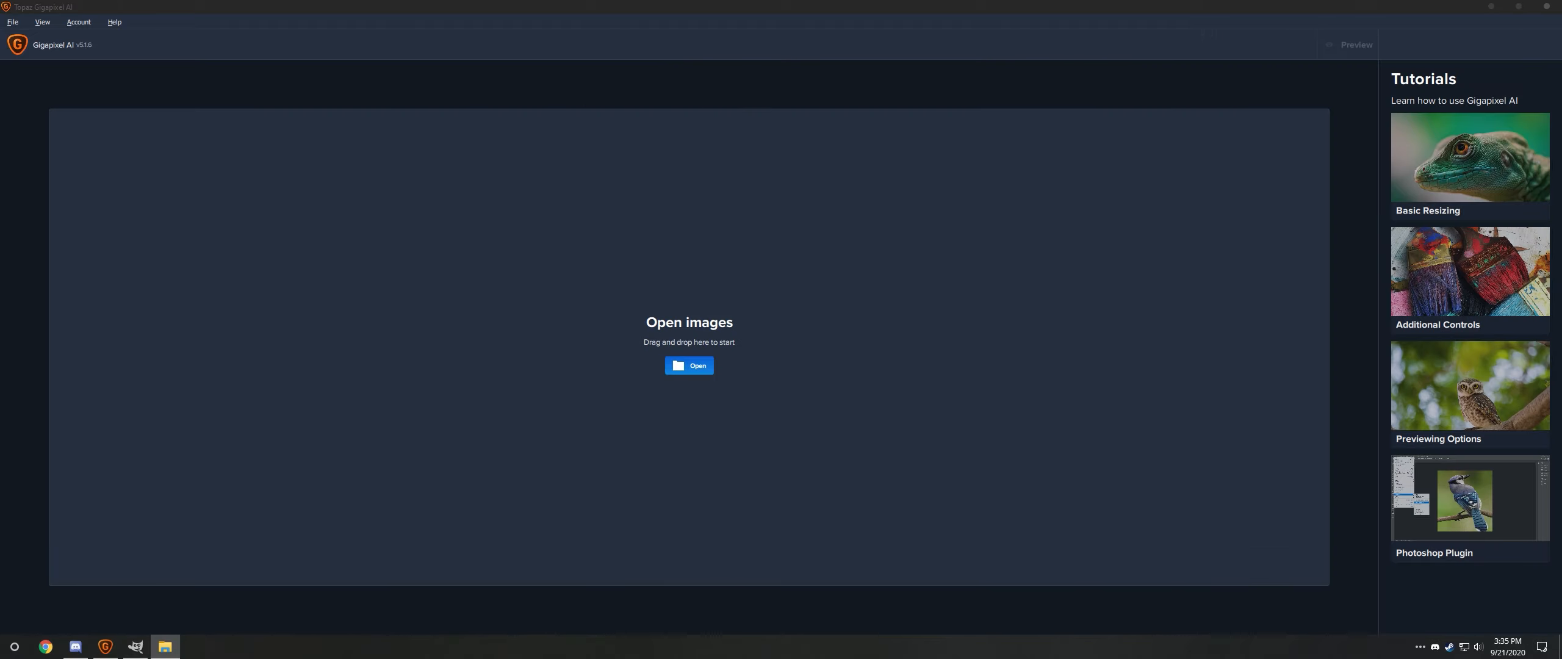
left_click_drag(1561, 153, 1110, 444)
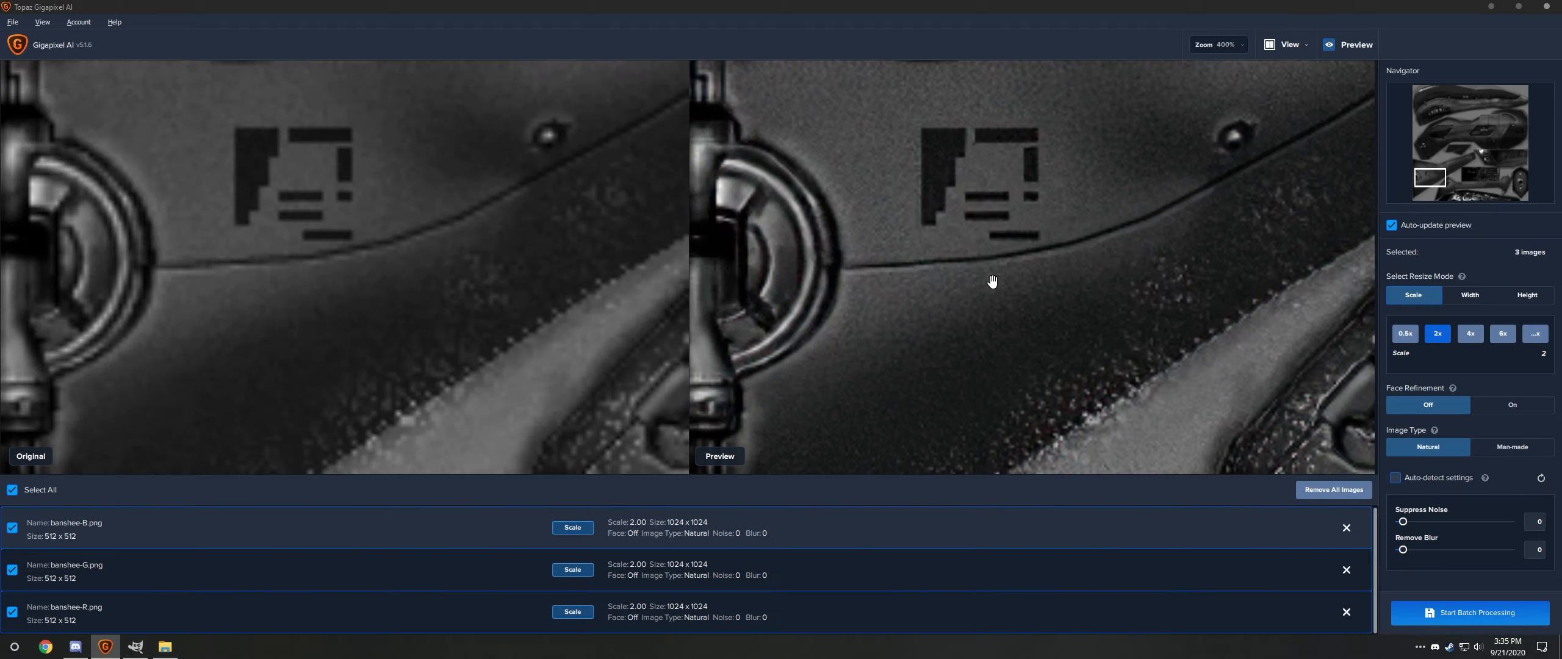
- Compare the upscale previews of banshee-B.png, banshee-G.png and banshee-R.png around the block-shaped emblem beside the round fitting
left_click_drag(1429, 176, 1430, 172)
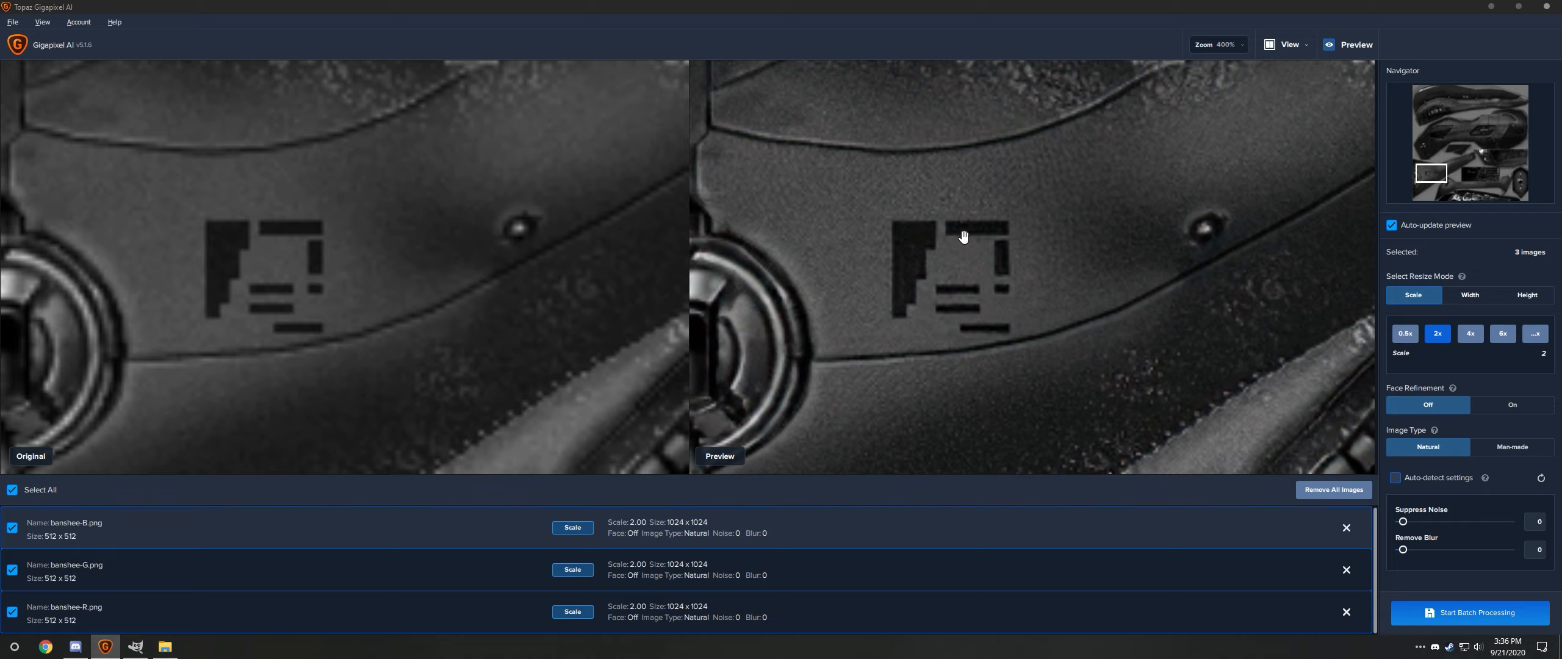
left_click(878, 575)
left_click(1428, 176)
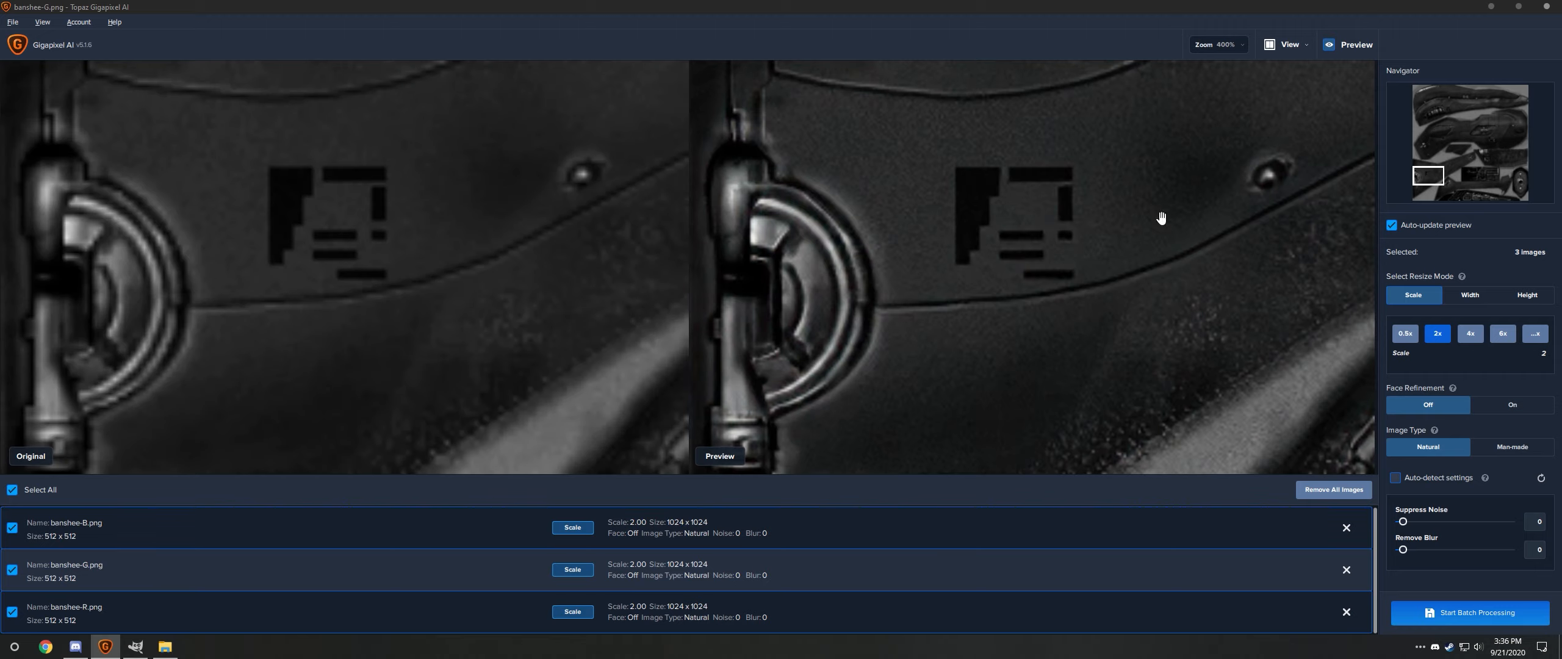
left_click(1034, 613)
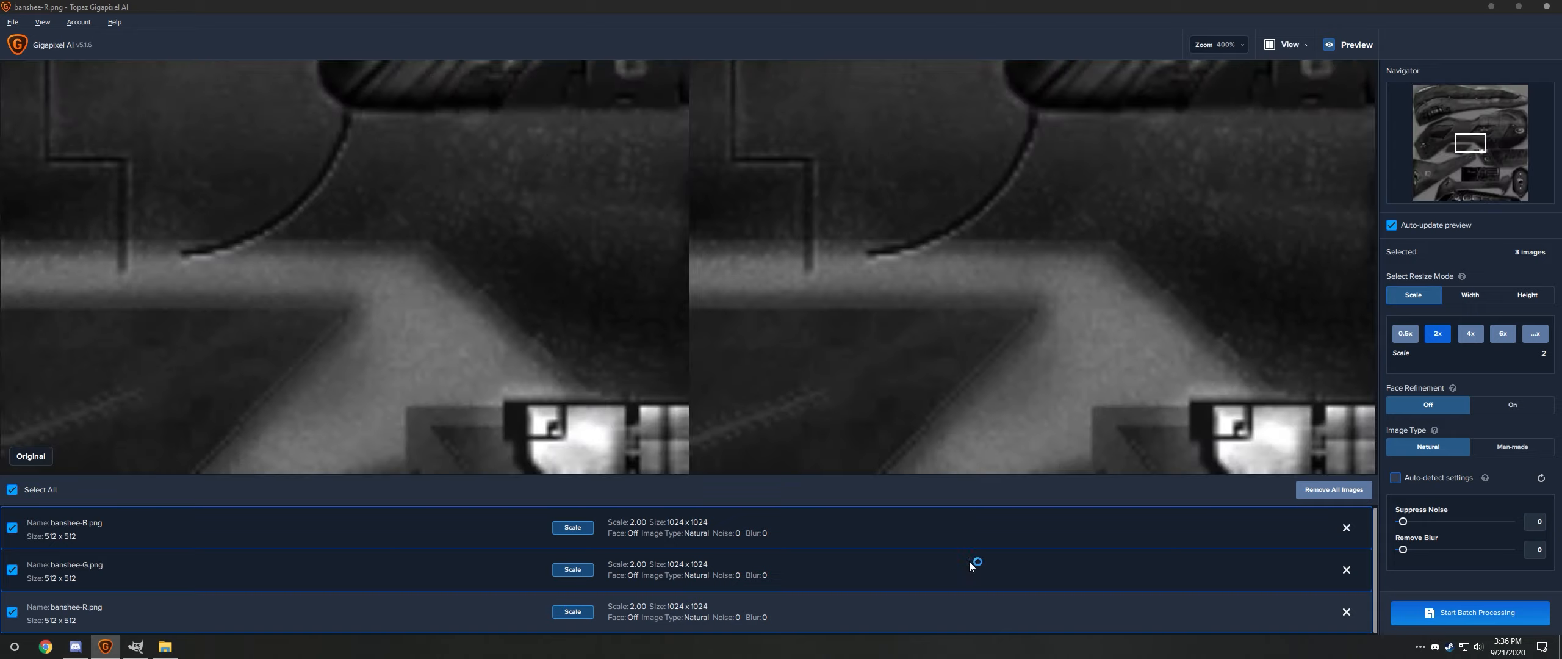
left_click(1429, 173)
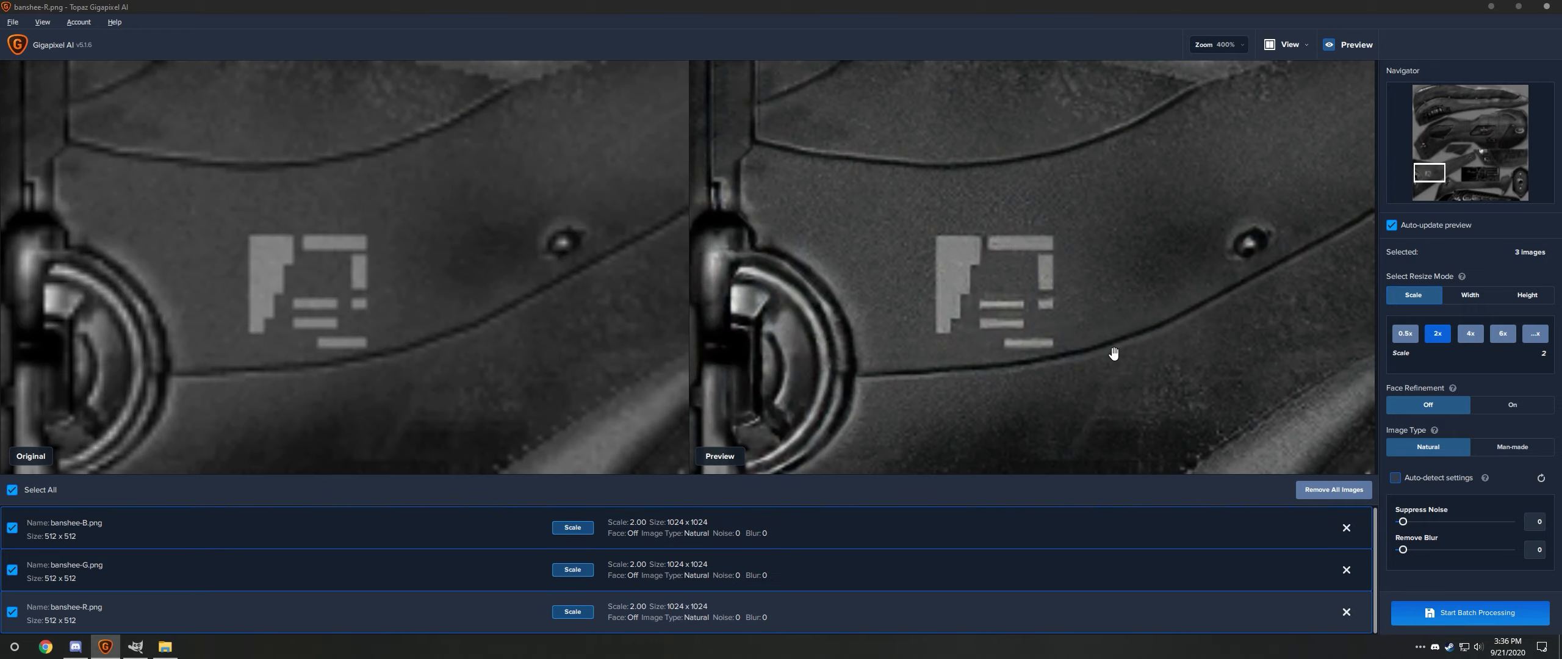
- Examine the banshee-G.png preview around the upper hull emblem and the parallel panel lines on the middle hull
left_click(1034, 573)
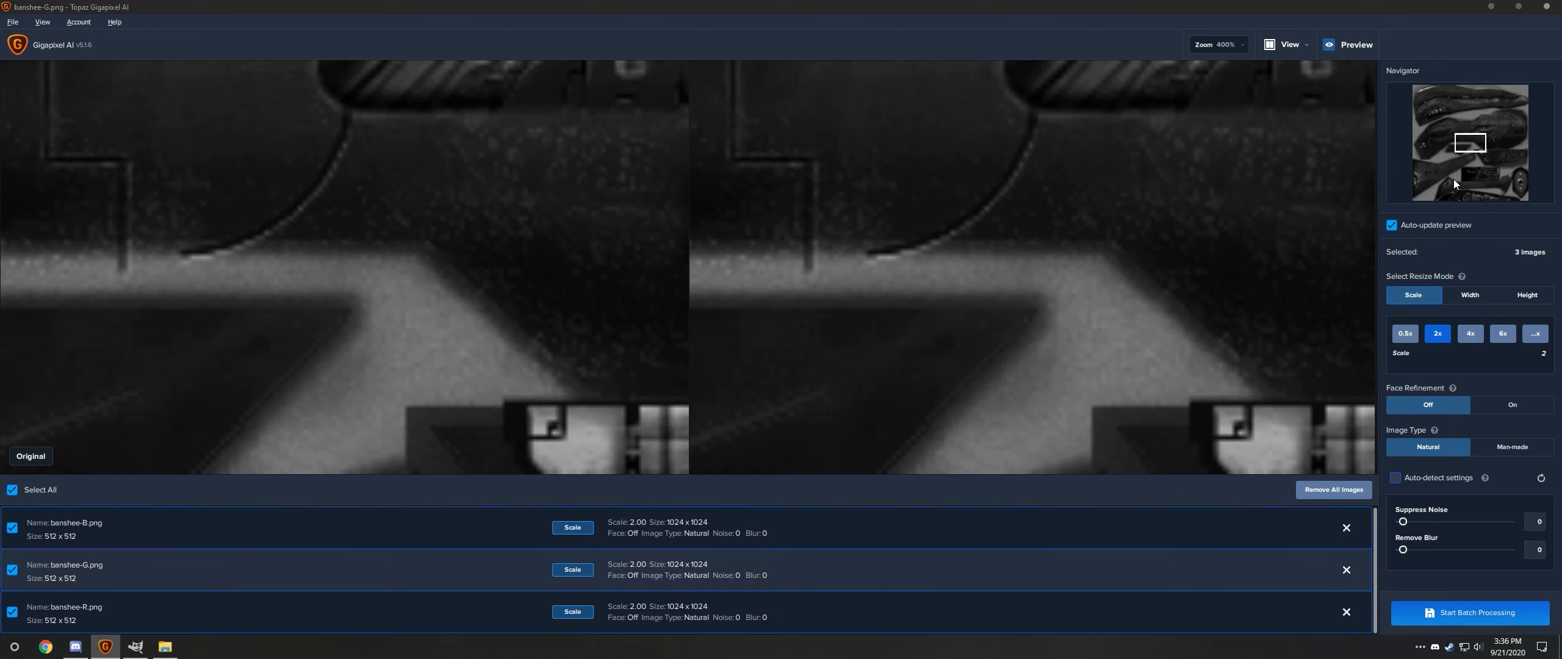
left_click(1465, 126)
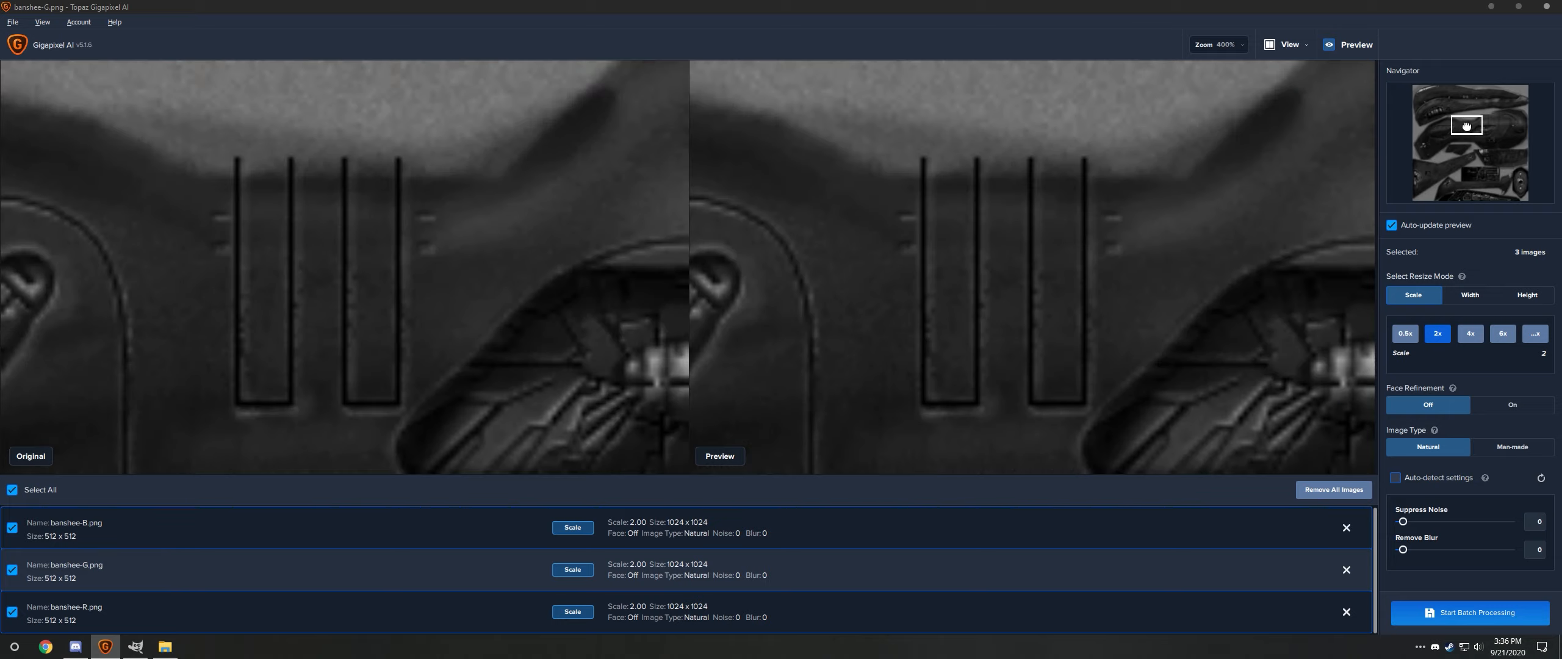
left_click(1462, 104)
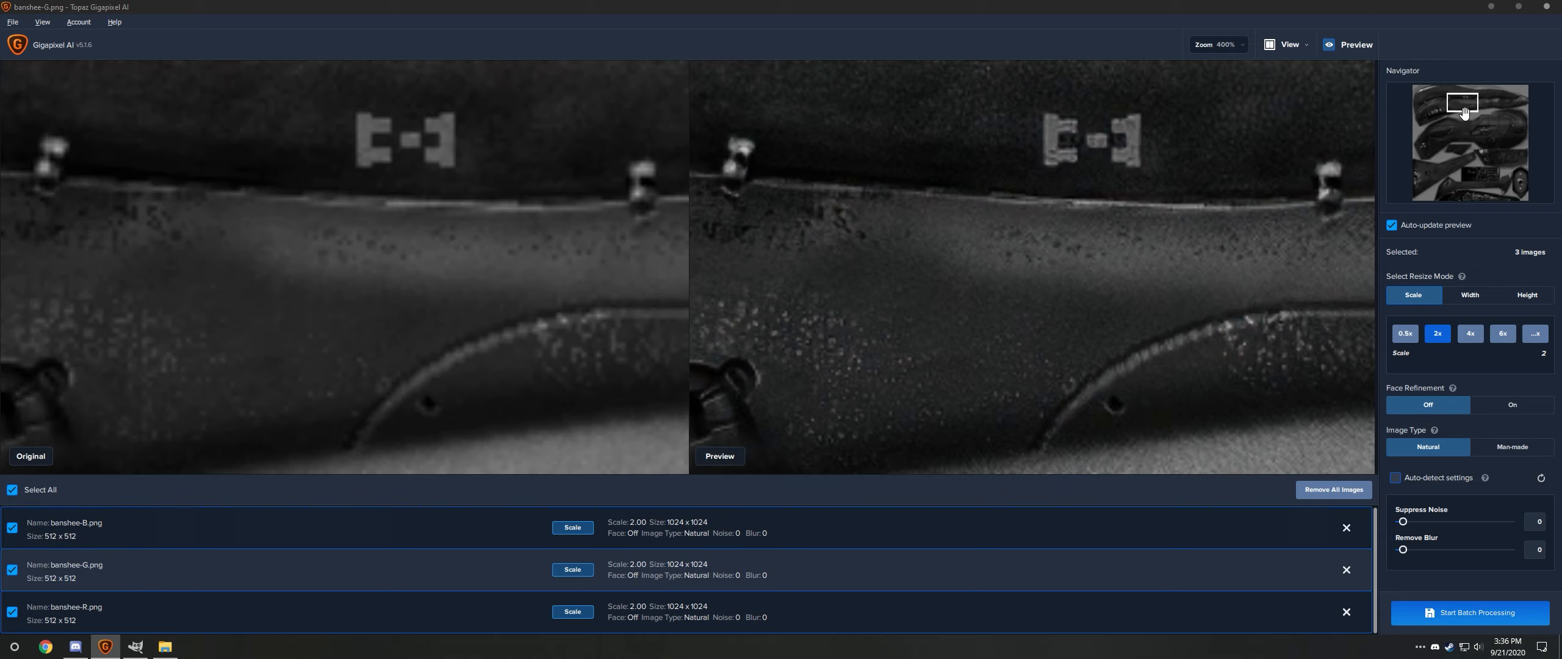
left_click(1459, 122)
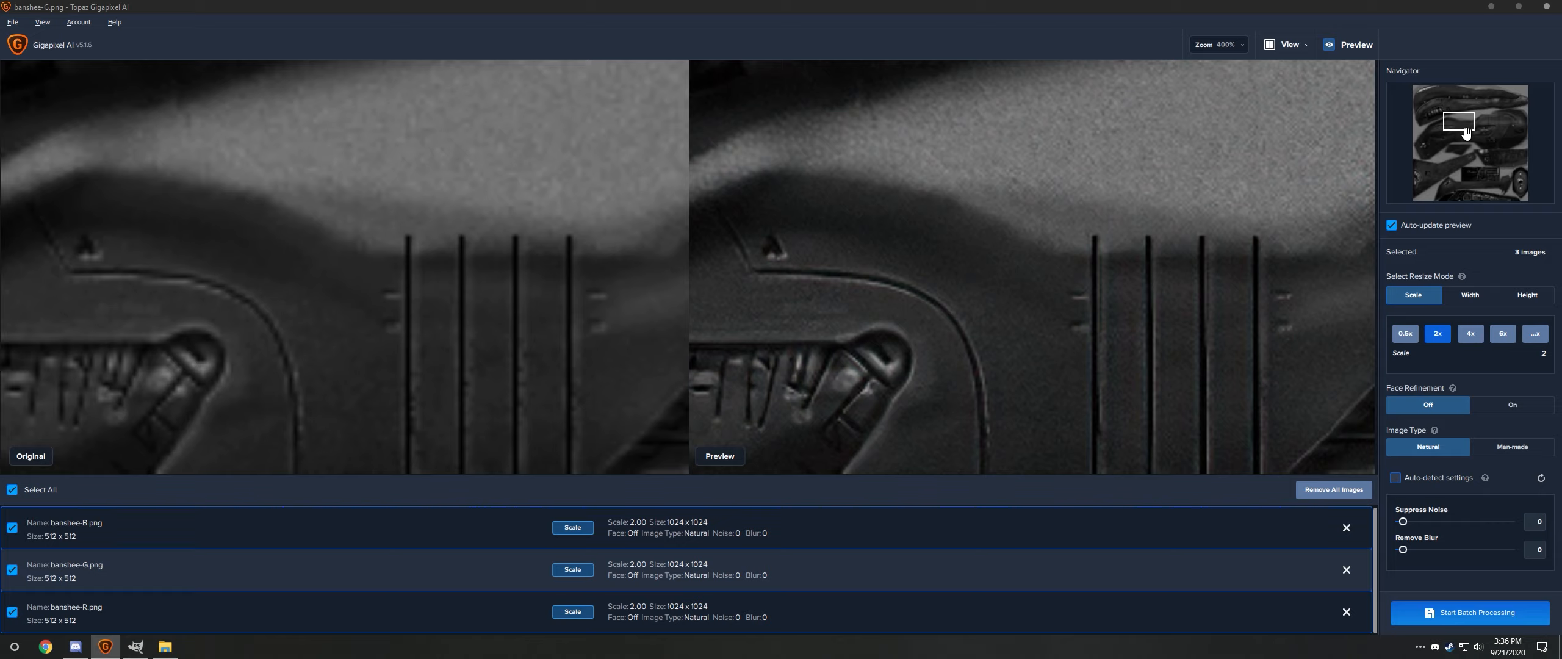
left_click(1467, 134)
left_click(1469, 128)
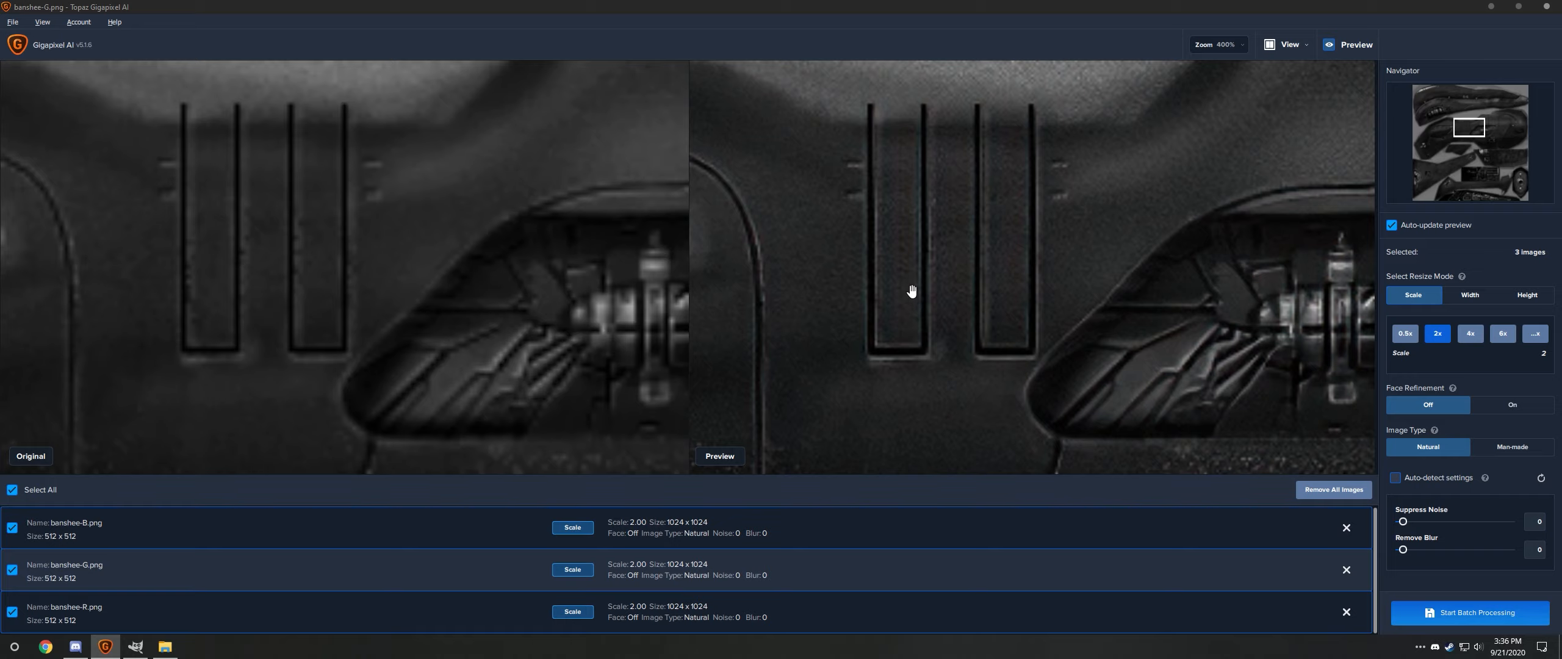
- Try Remove Blur at 100 on the three images, previewing banshee-G.png's block-shaped emblem, and reset it to 0
left_click(1434, 175)
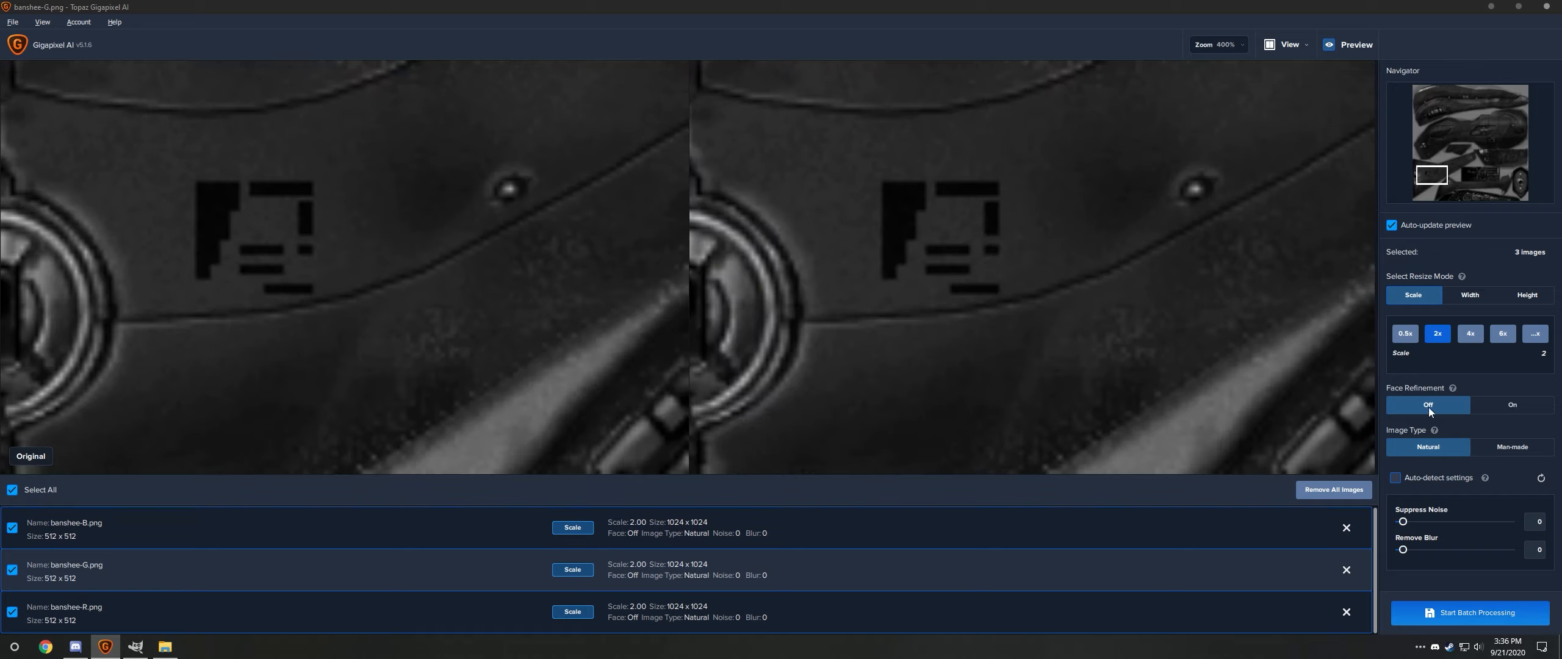
left_click_drag(1403, 550, 1522, 547)
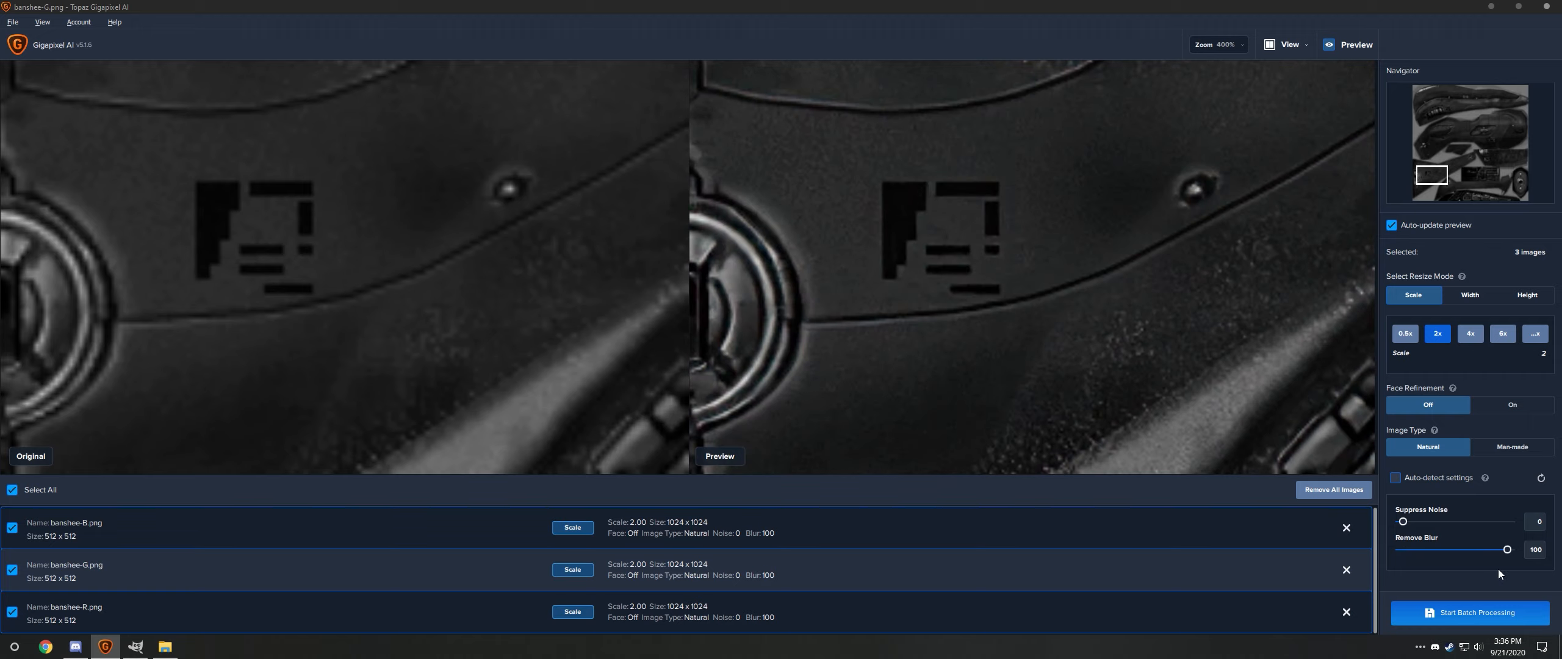
left_click_drag(1506, 549, 1354, 526)
- Batch-process the three channel images at 2x into the custom directory D:/, preserving the source format and using the -gigapixel suffix
left_click(1442, 616)
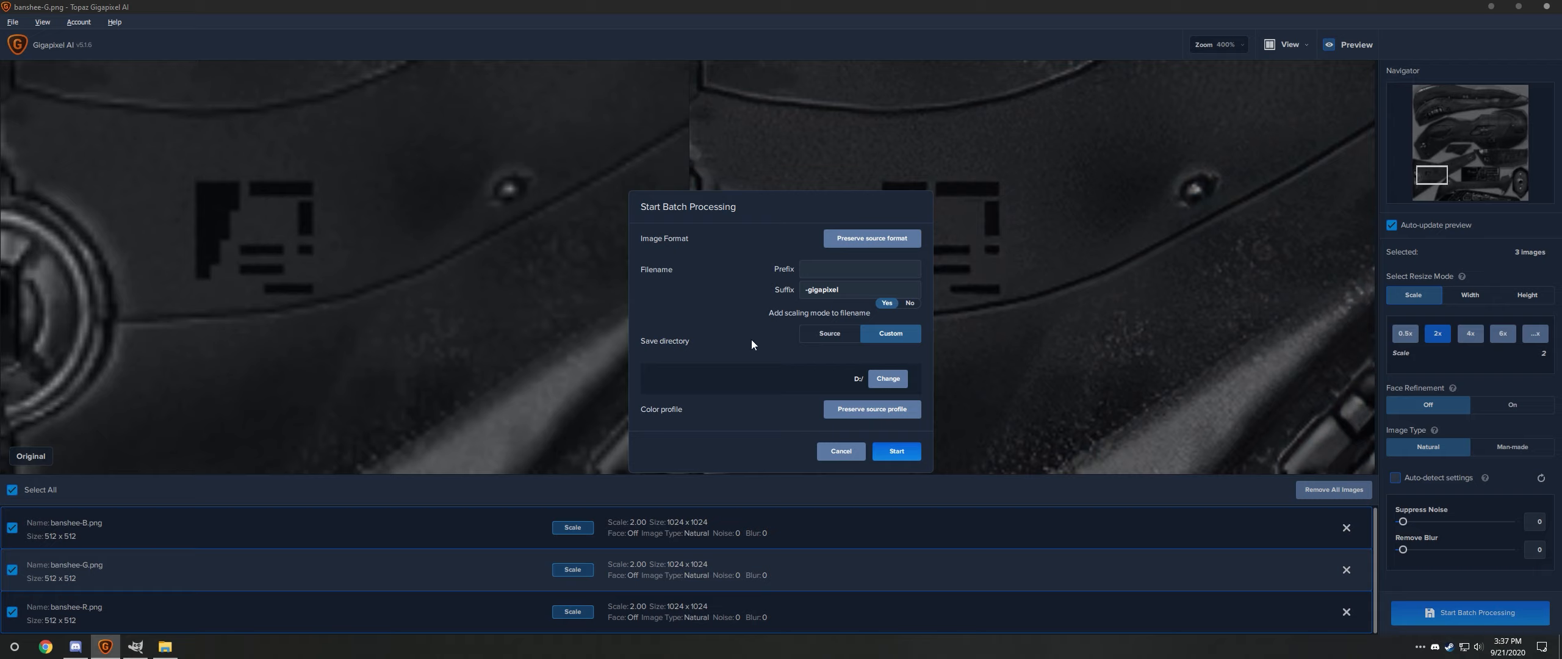
left_click(869, 414)
left_click(901, 441)
left_click(898, 452)
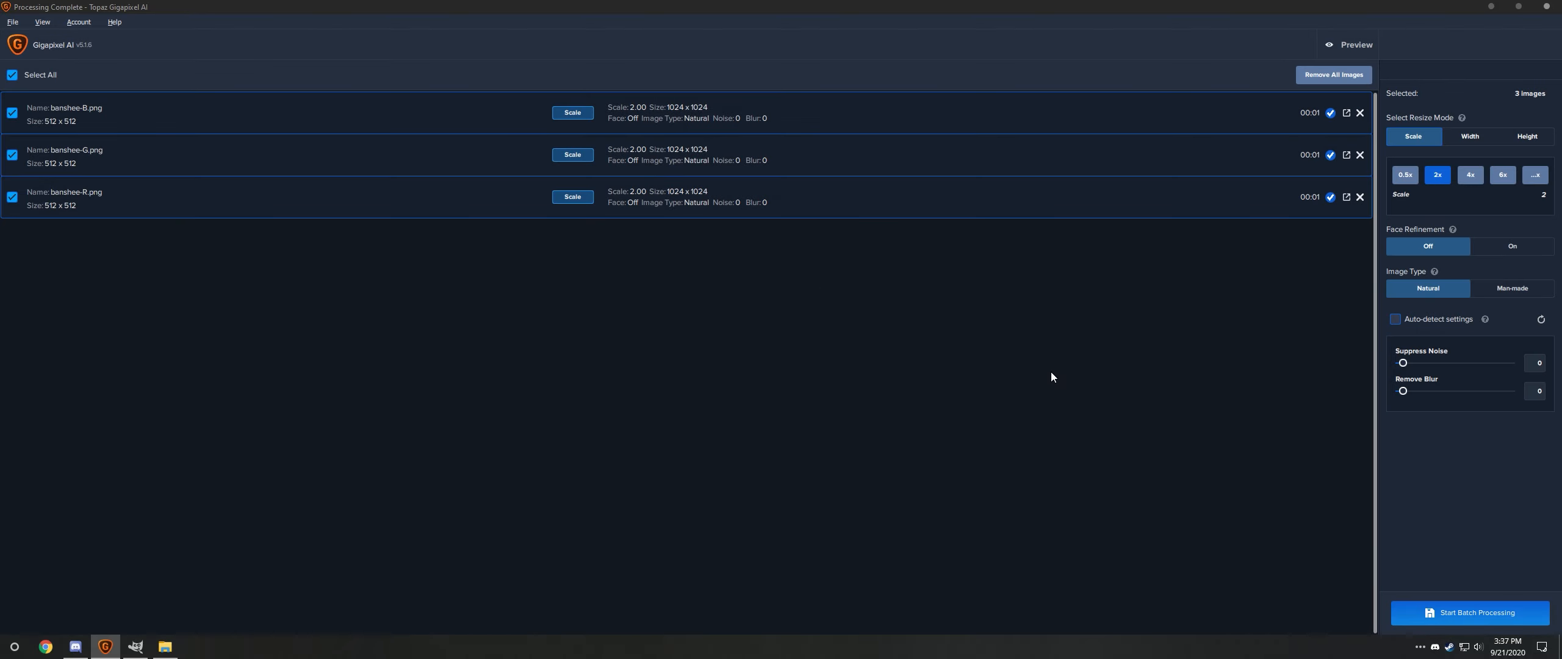
- Remove the three processed channel images from the Gigapixel AI list
left_click(1360, 112)
left_click(1360, 112)
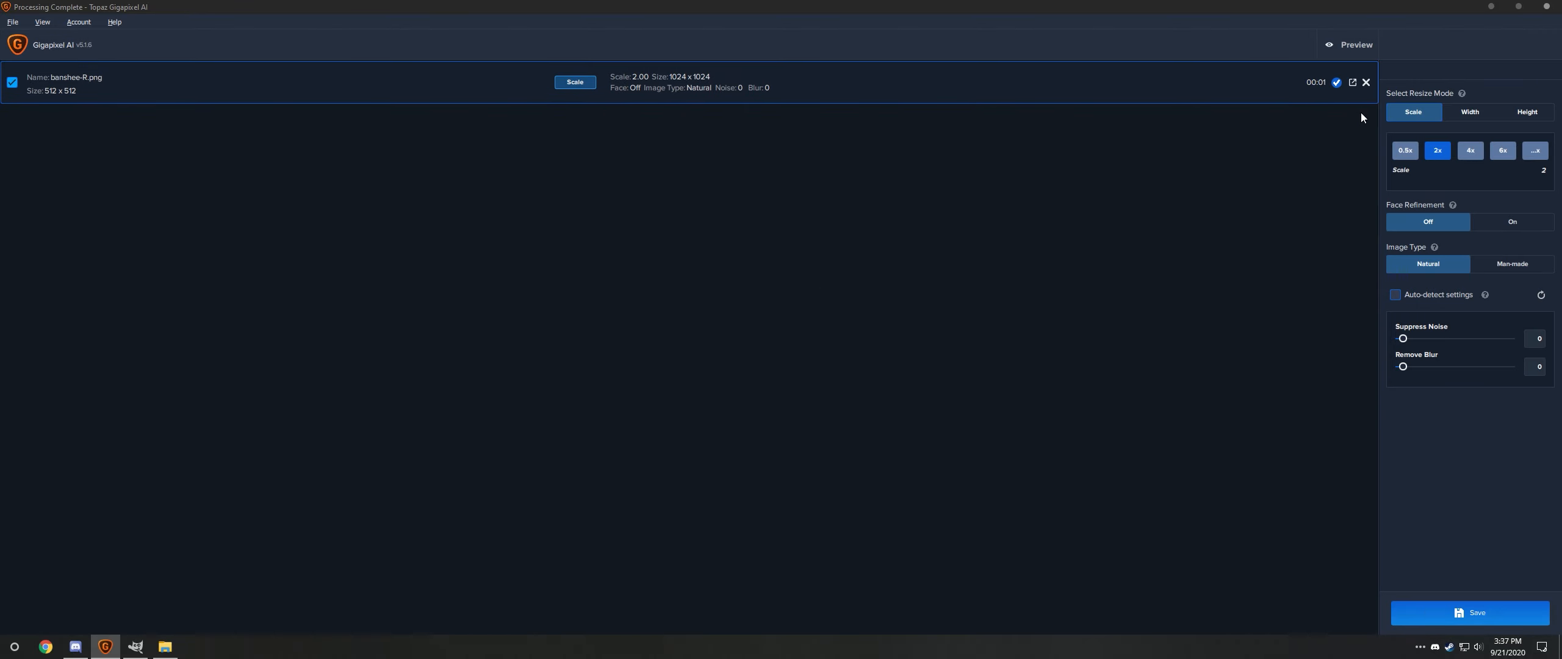
left_click(1365, 82)
- Switch to GIMP and open banshee-R-gigapixel-scale-2_00x.png, ignoring its PNG offset
left_click(1491, 6)
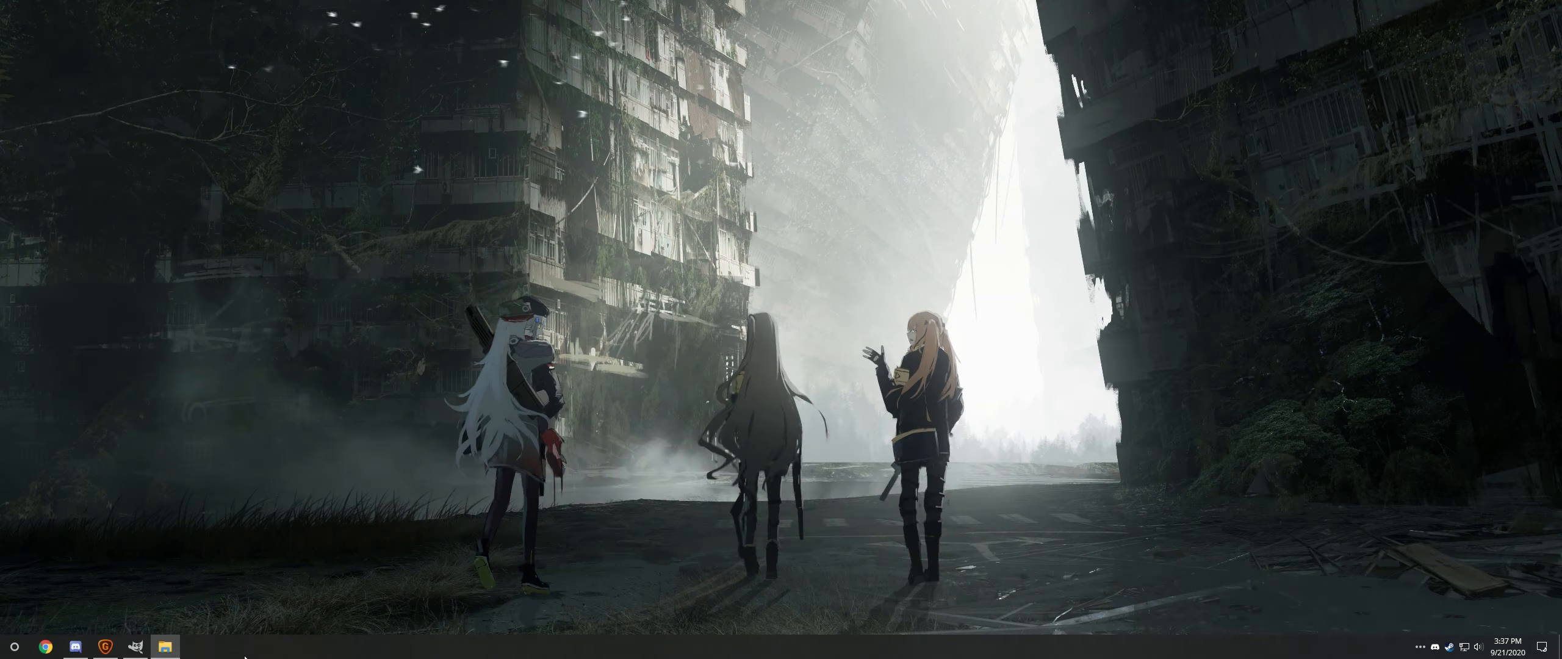
left_click(136, 646)
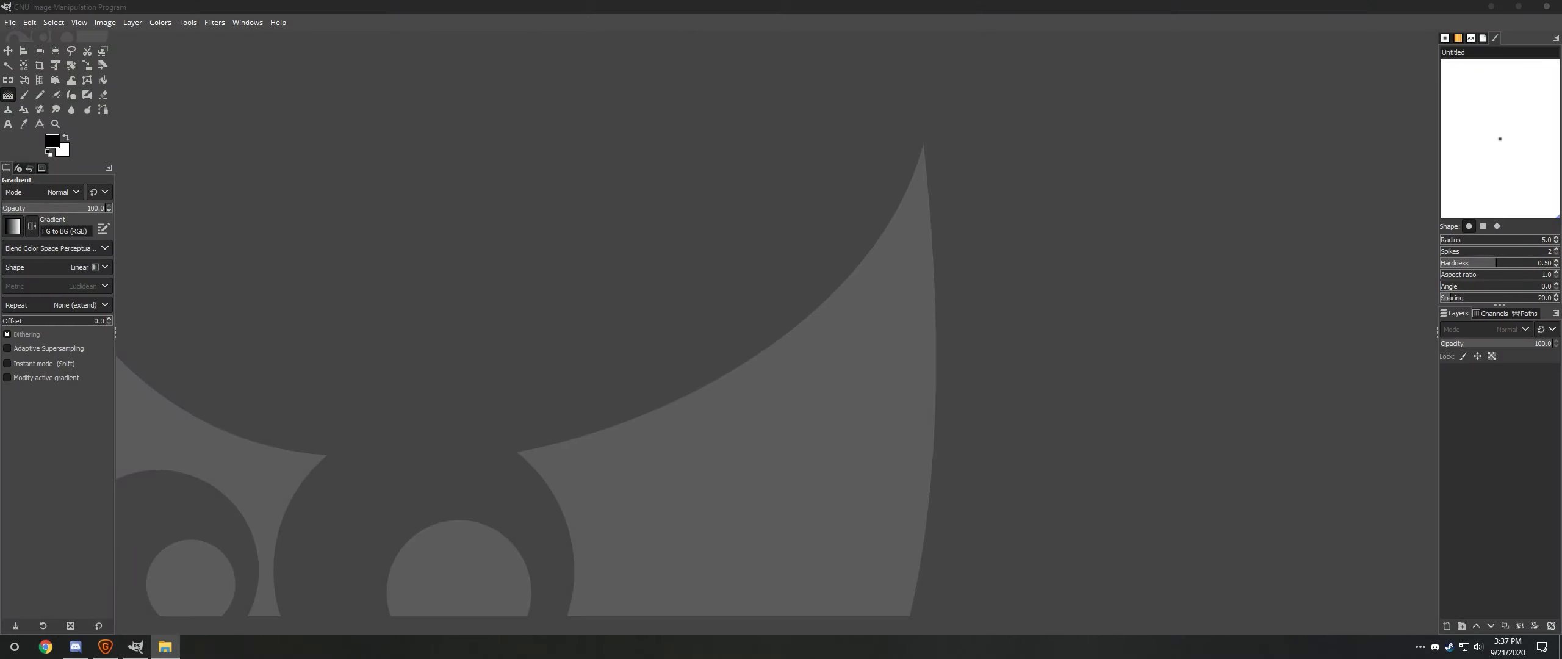
left_click_drag(866, 388, 979, 521)
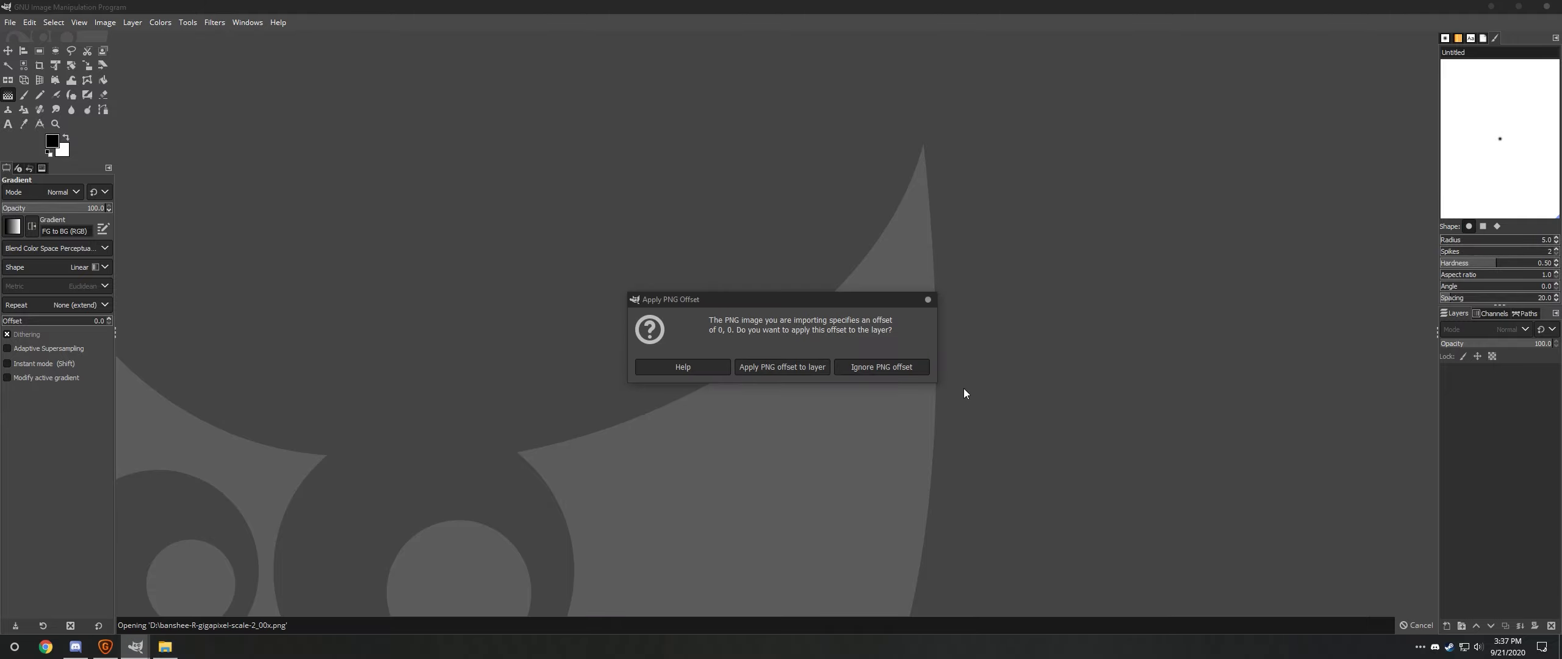
left_click(897, 370)
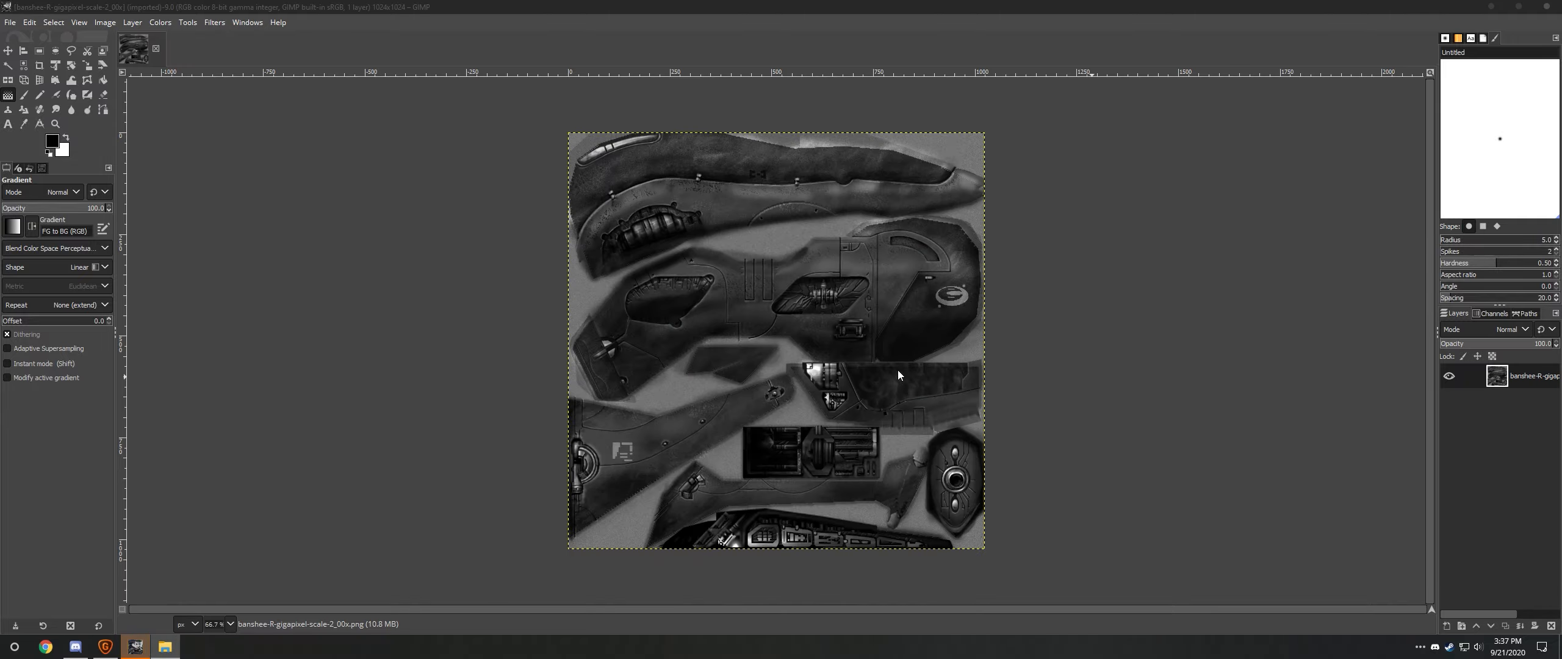
- Add banshee-G-gigapixel-scale-2_00x.png and banshee-B-gigapixel-scale-2_00x.png as layers beneath the red-channel layer, ignoring their PNG offsets
scroll(738, 244, "up", 7)
scroll(737, 321, "down", 4)
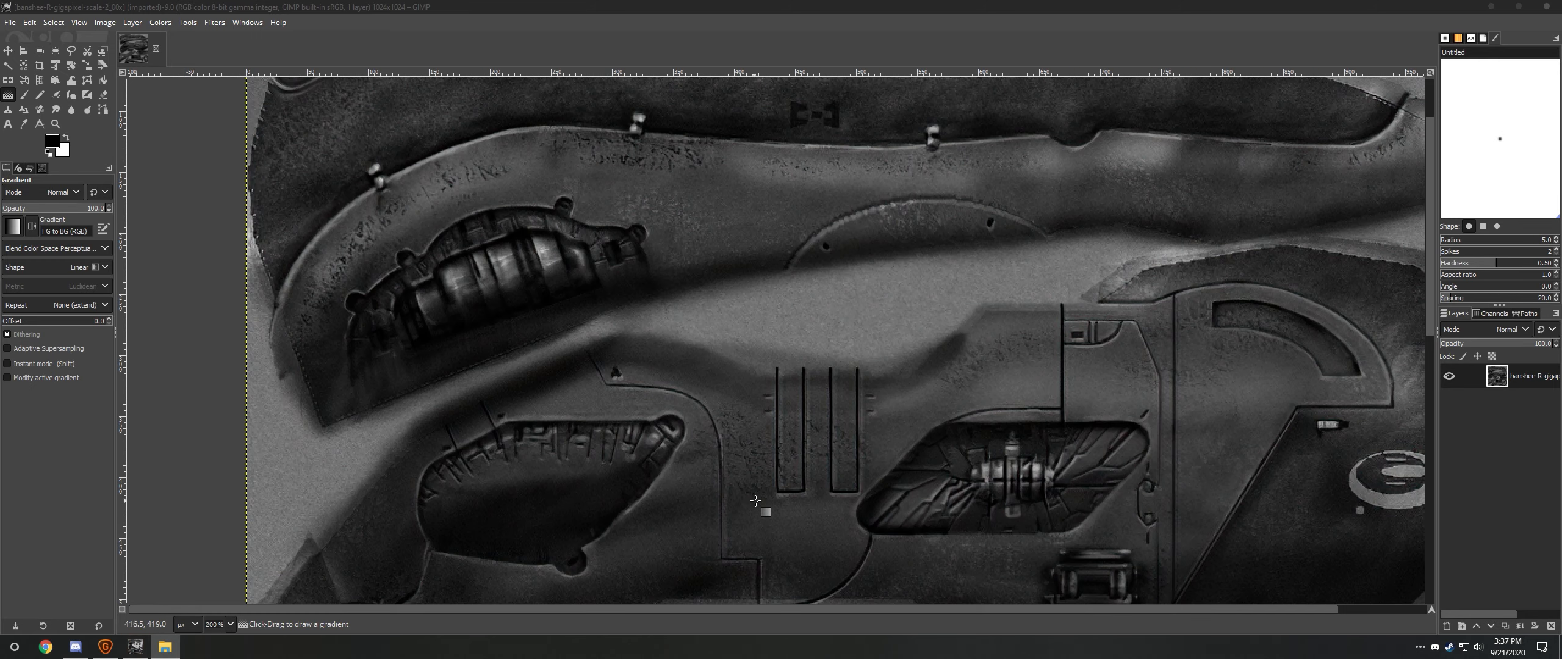
left_click_drag(757, 503, 871, 199)
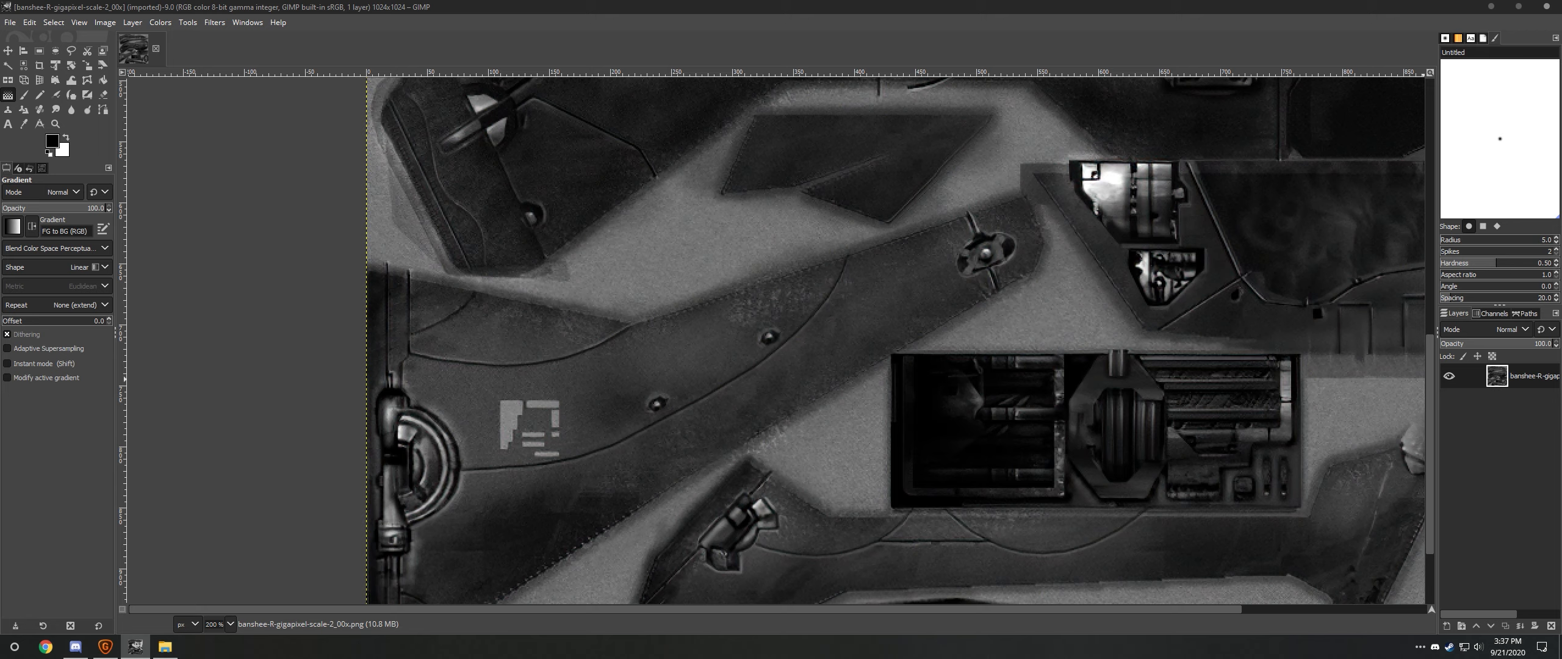
left_click_drag(1561, 423, 1487, 423)
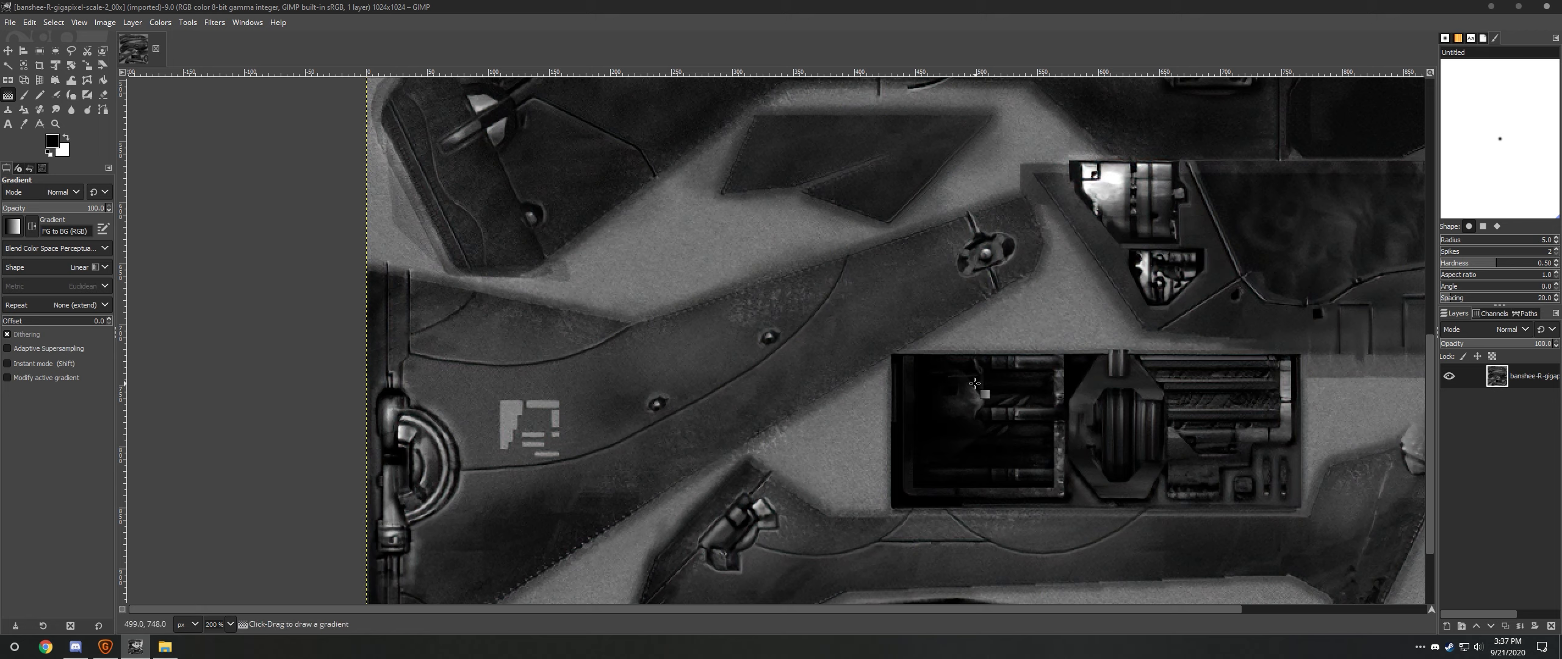
left_click(898, 370)
left_click_drag(1561, 414, 1482, 443)
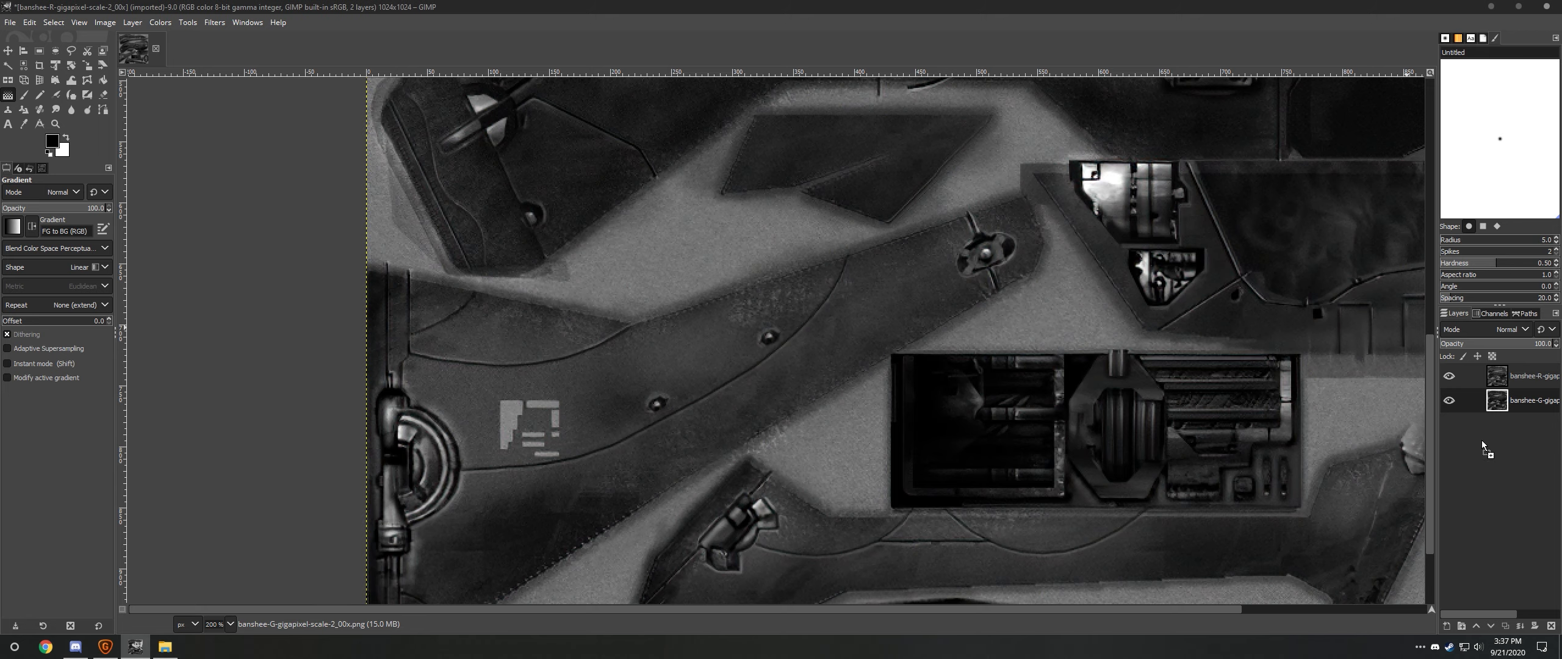
left_click(905, 369)
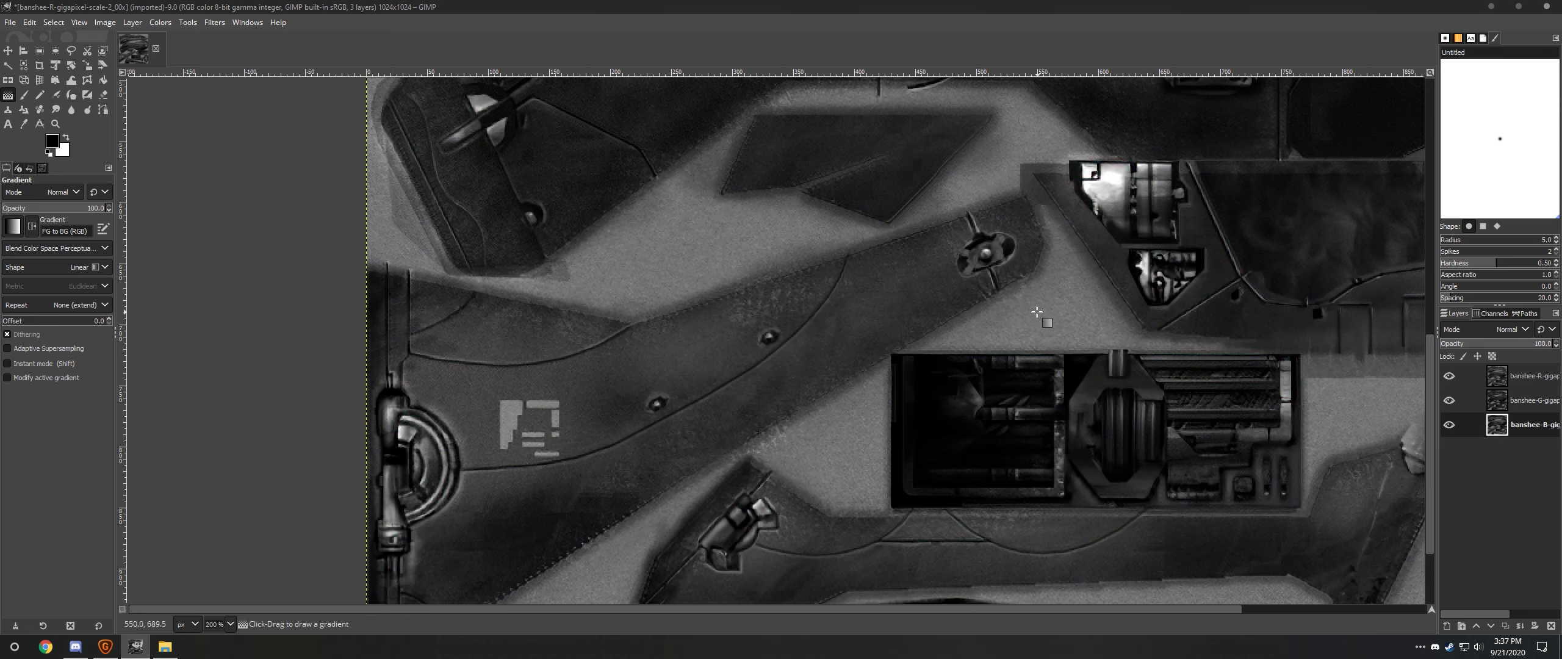
- Check the available component operations and inspect the image's color channels by toggling the visibility of green and blue
left_click(161, 22)
mouse_move(188, 272)
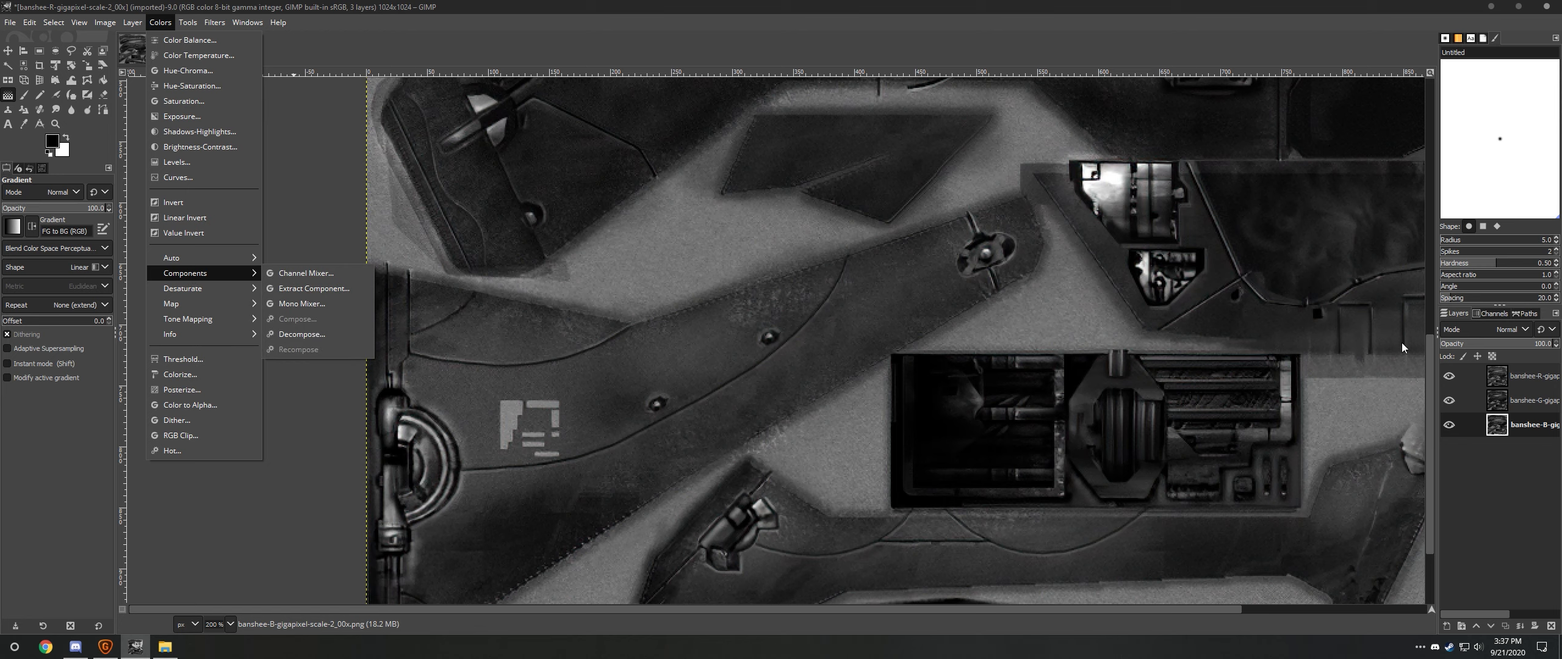
left_click(1515, 376)
left_click(1525, 375)
left_click(1499, 317)
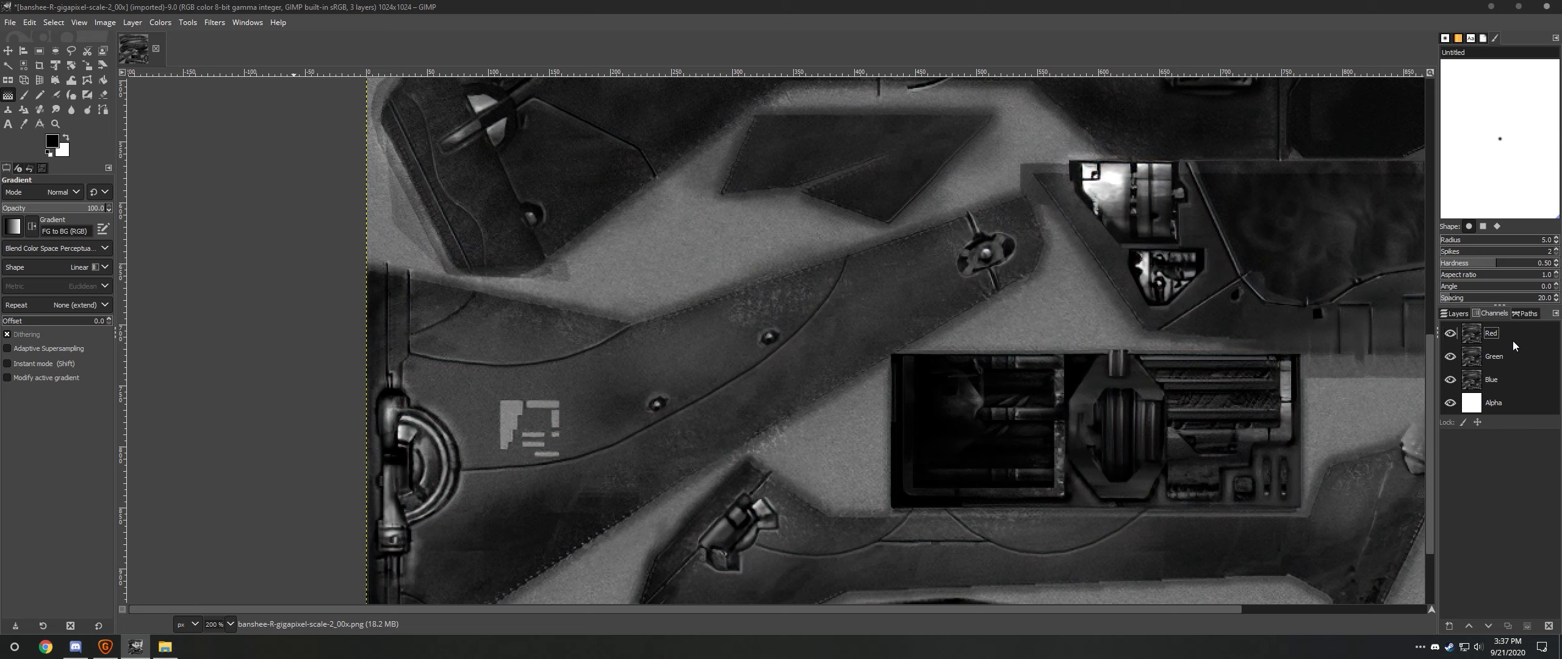
left_click(1450, 357)
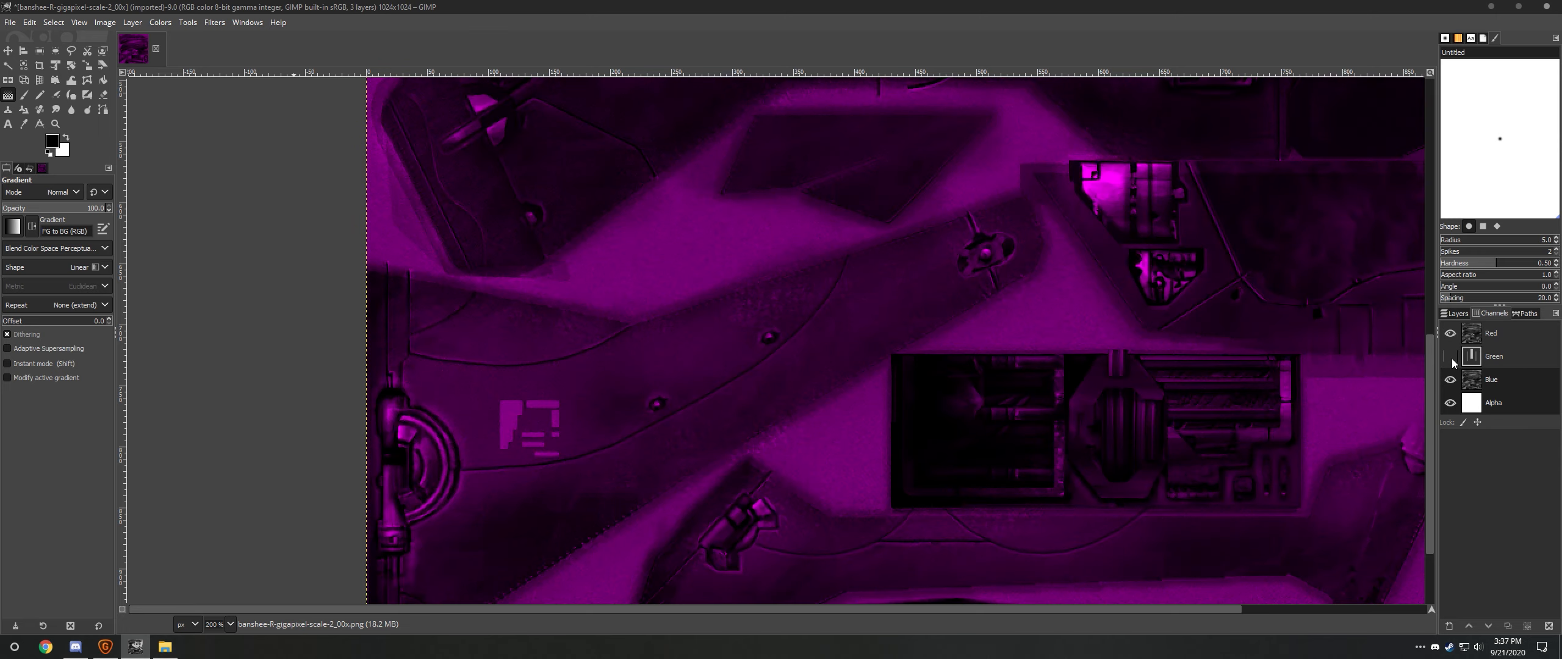
left_click(1450, 378)
left_click(1450, 378)
left_click(1450, 357)
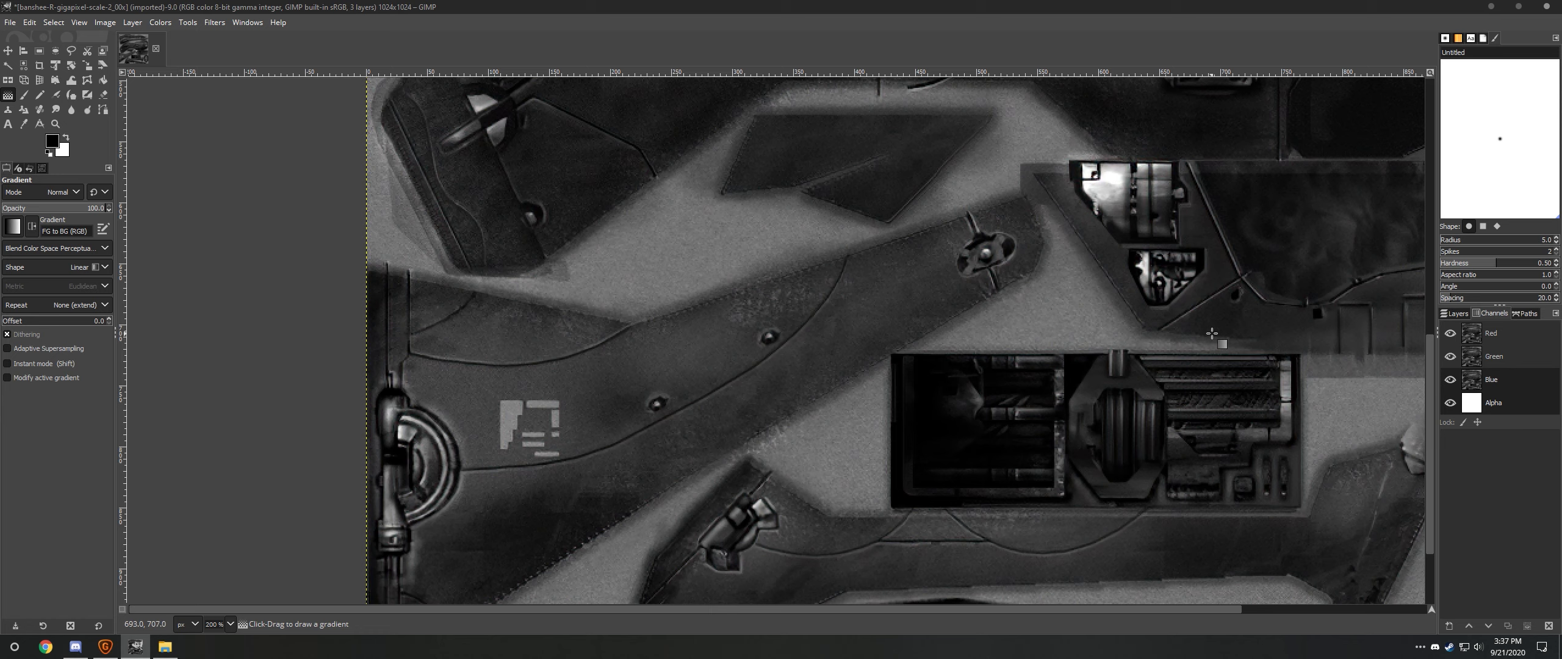
- Convert the three-layer image to grayscale mode and return to its layer list
left_click(80, 23)
mouse_move(106, 25)
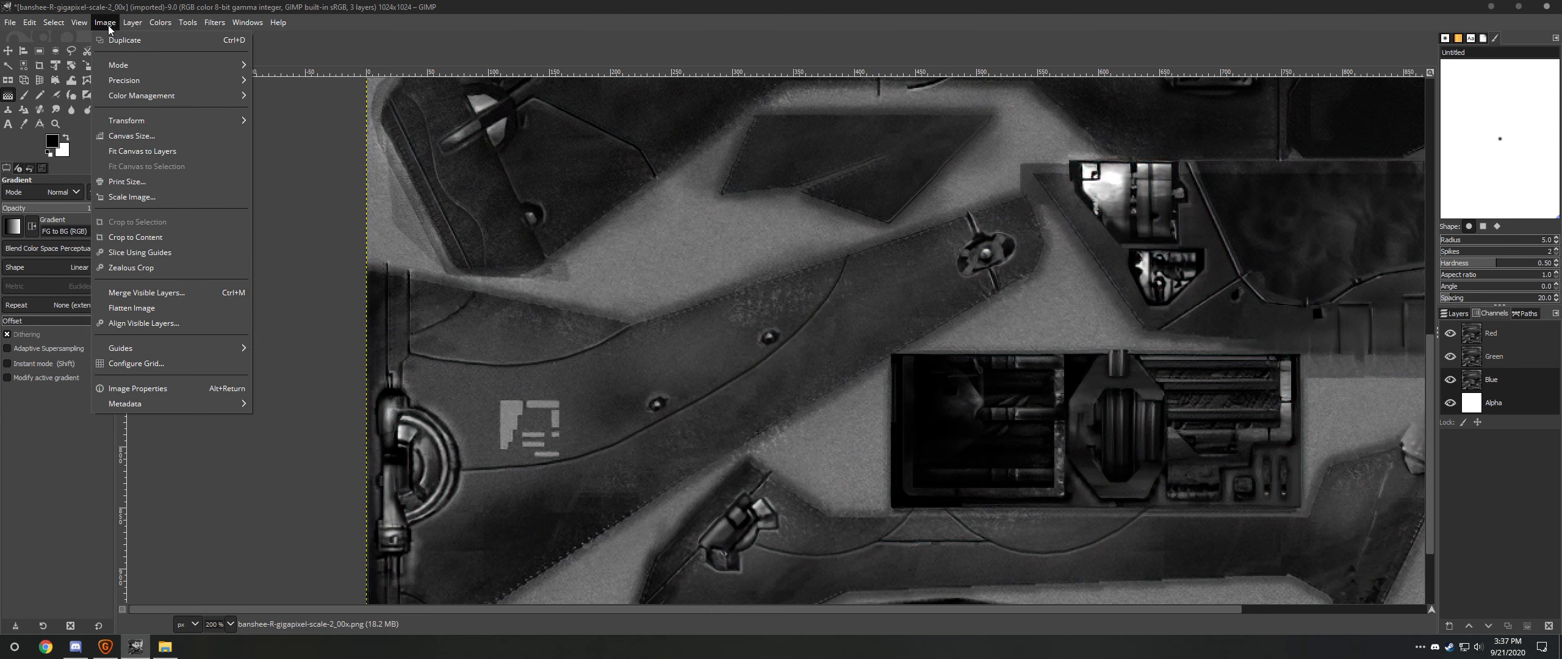
mouse_move(201, 65)
left_click(302, 83)
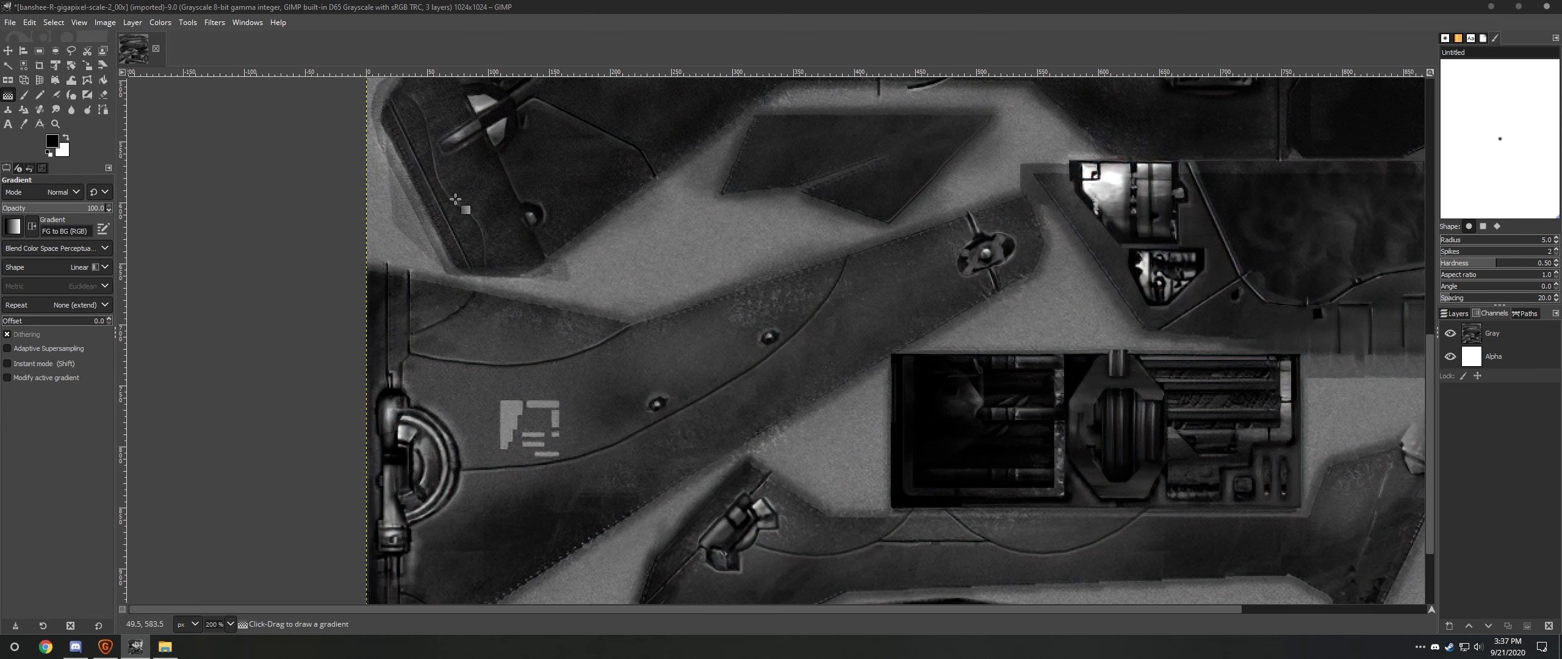
left_click(1456, 313)
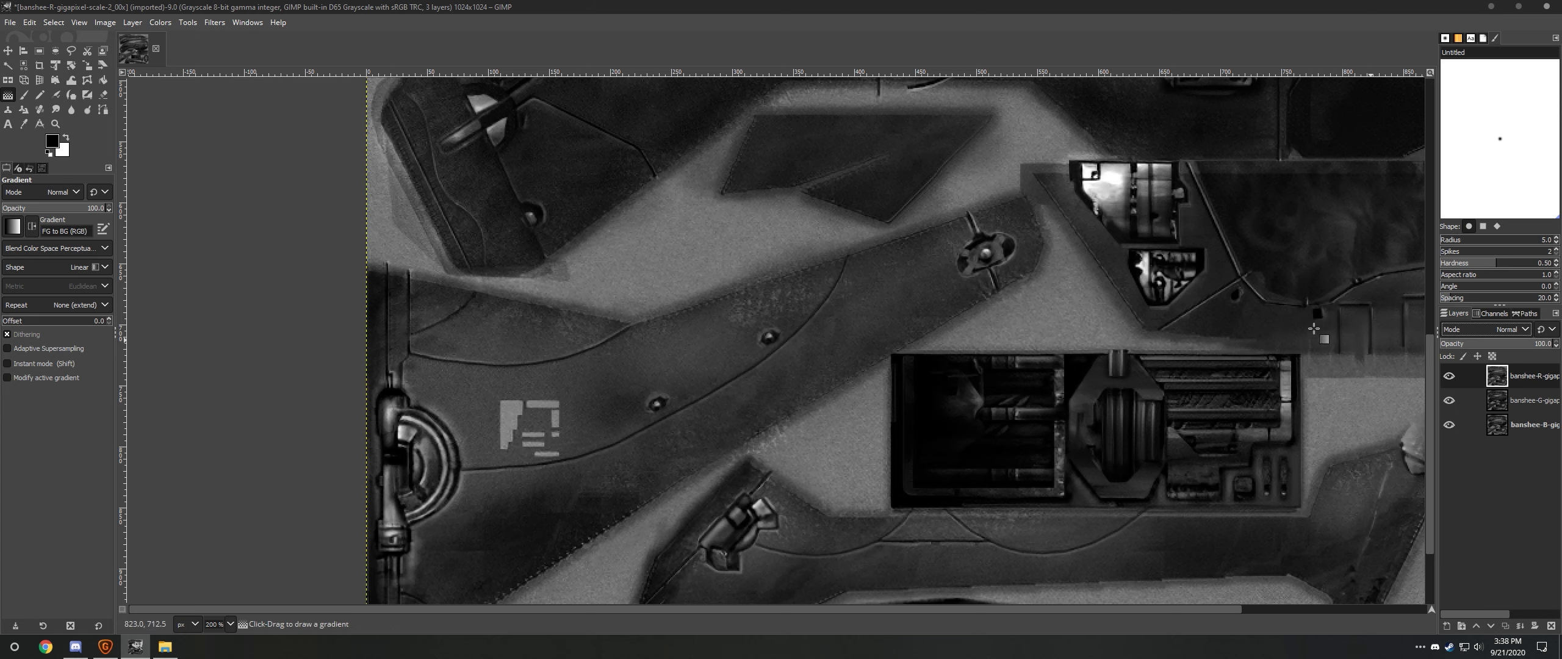
- Compose the R, G and B gigapixel grayscale layers into one RGB color image, matching each layer to its red, green or blue channel
left_click_drag(1238, 339, 1009, 378)
scroll(997, 367, "down", 2)
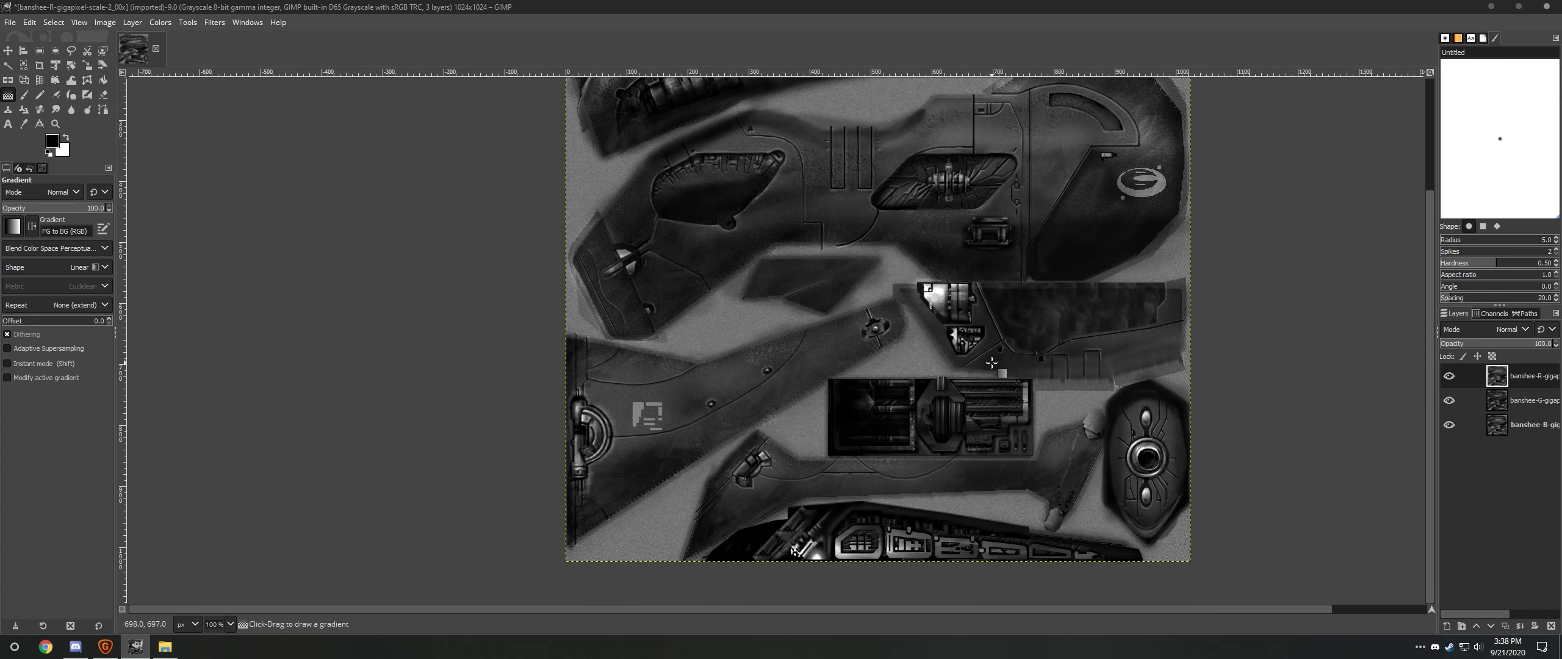
left_click_drag(975, 293, 937, 361)
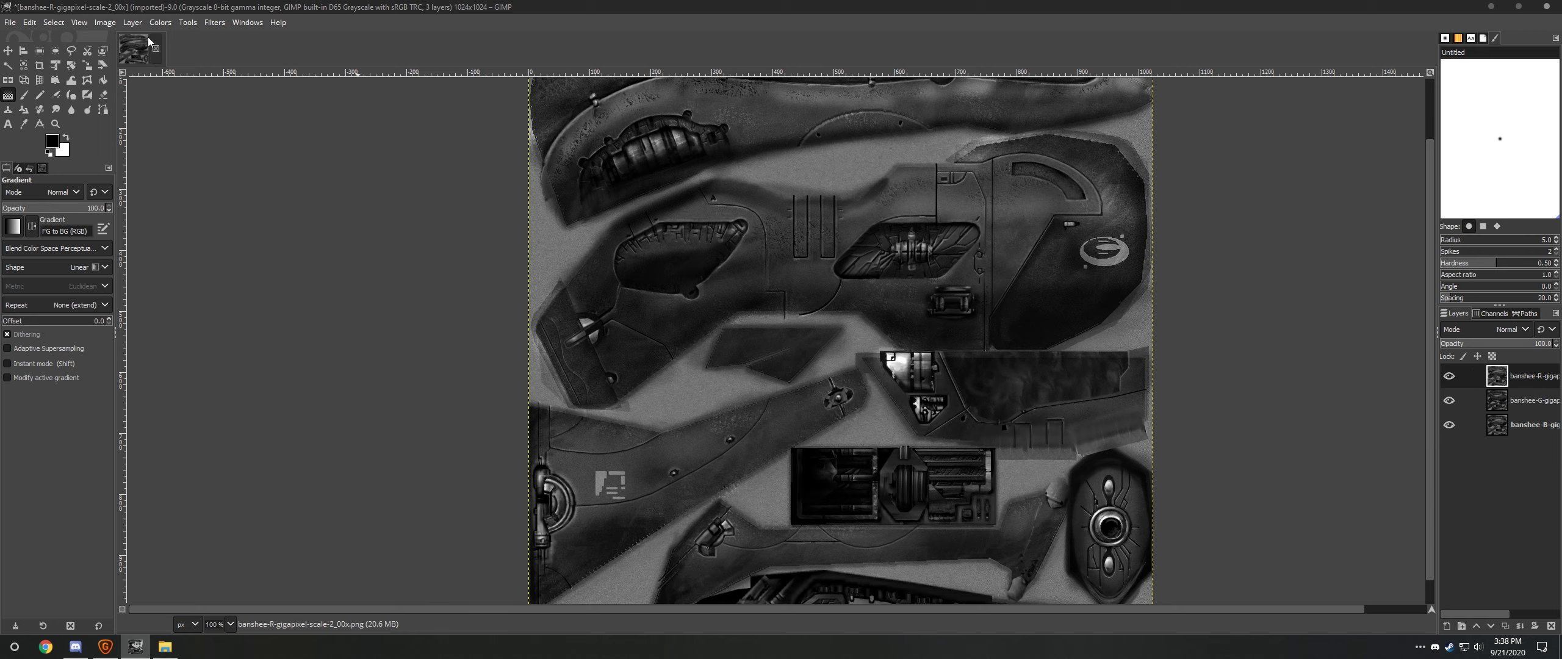
left_click(161, 22)
mouse_move(195, 273)
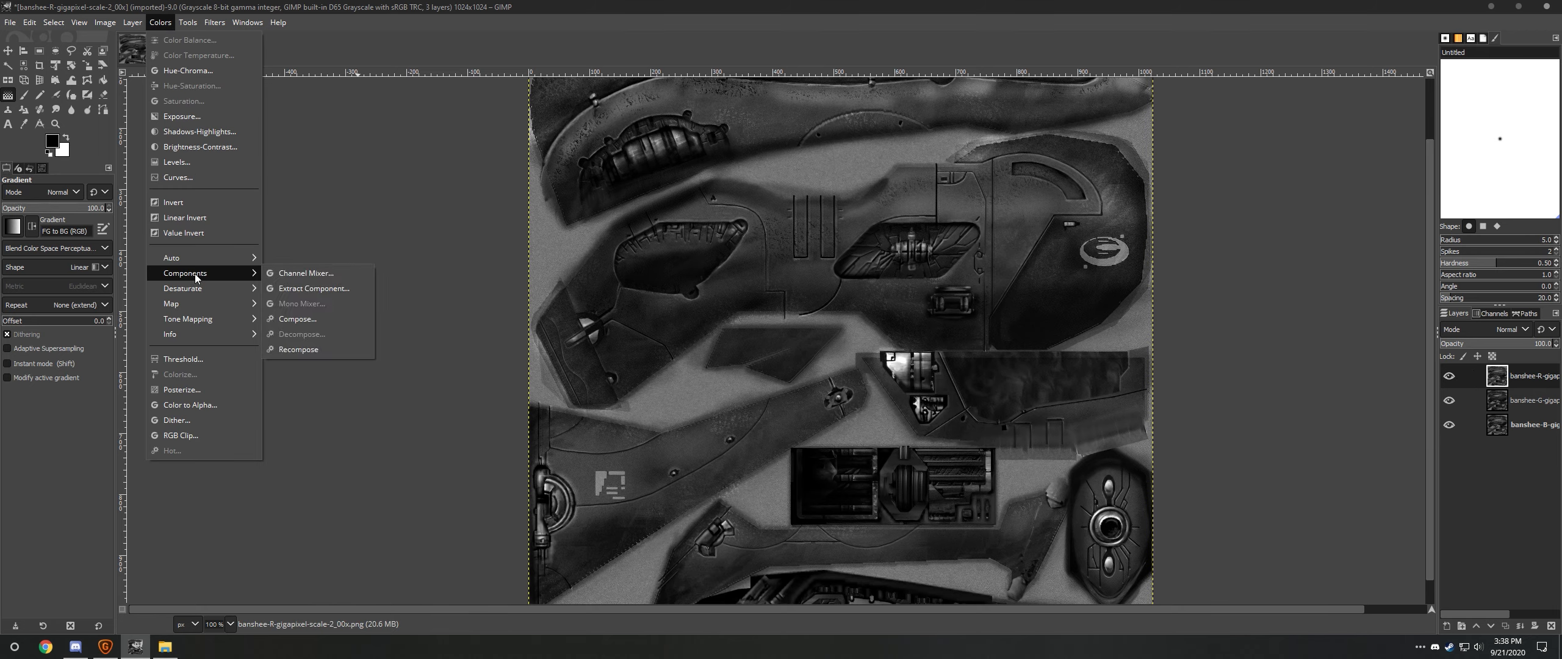
left_click(307, 320)
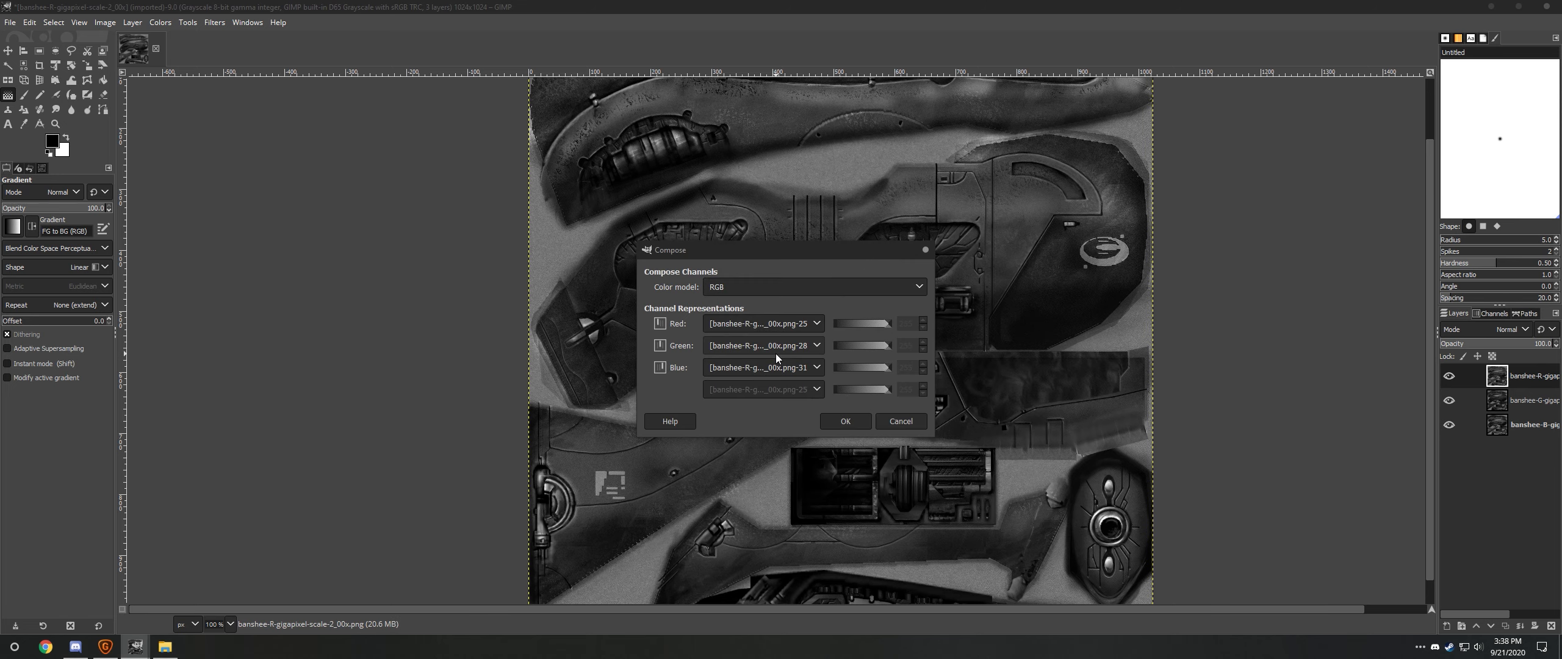
left_click(804, 325)
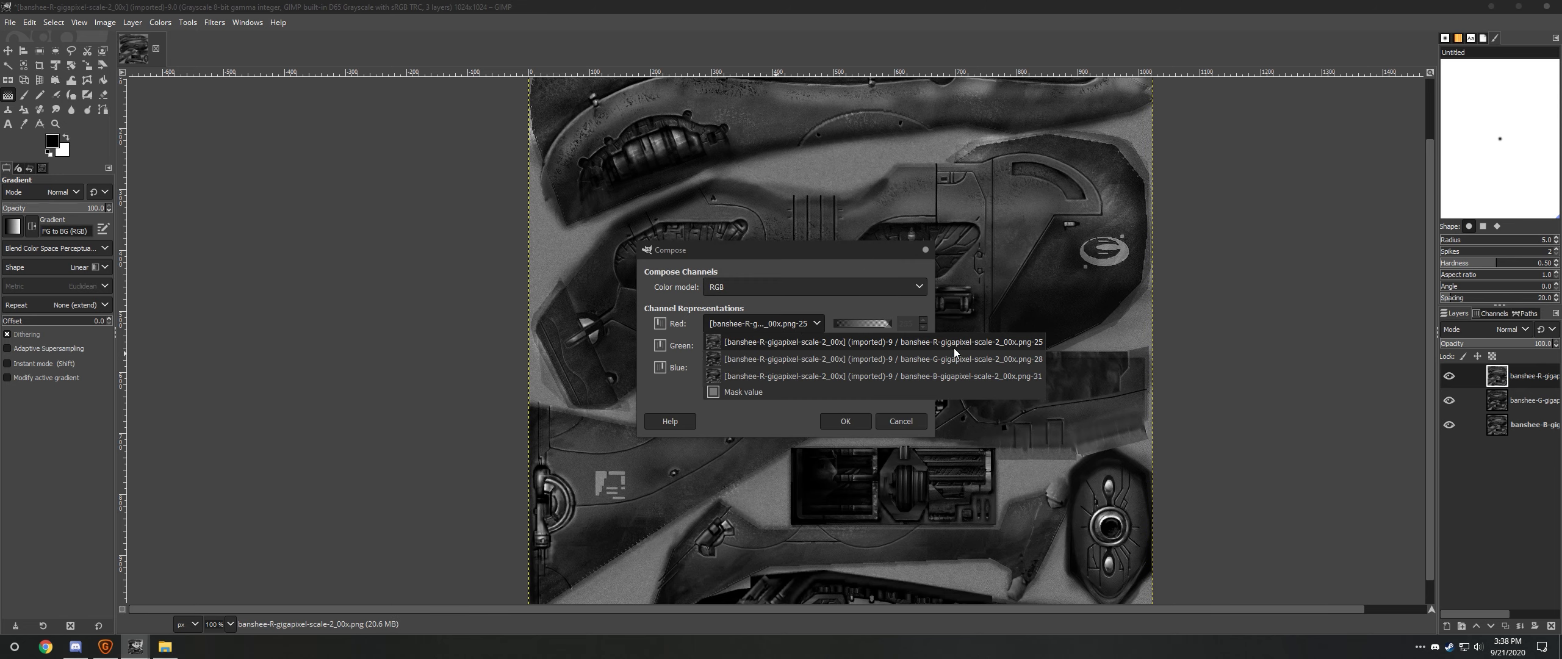
left_click(932, 340)
left_click(703, 343)
left_click(813, 354)
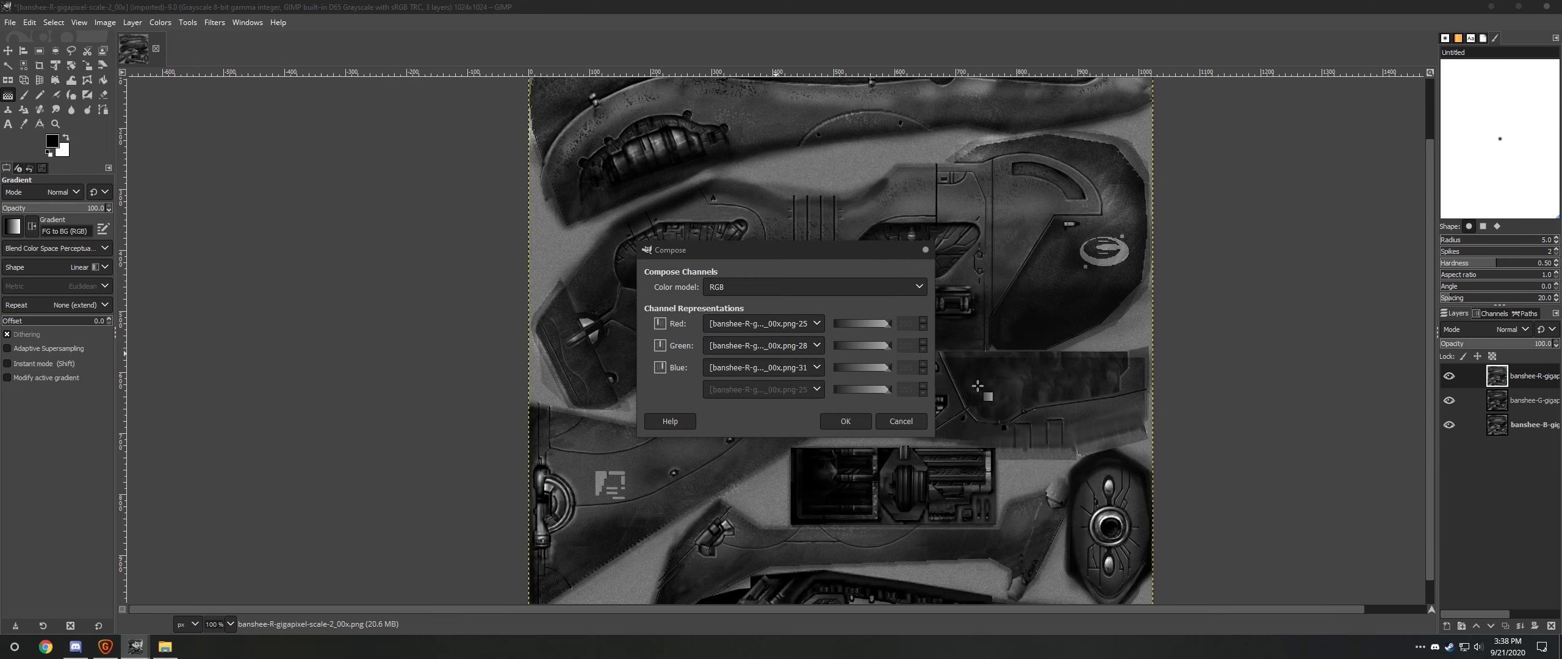
left_click(790, 369)
left_click(889, 425)
left_click(888, 424)
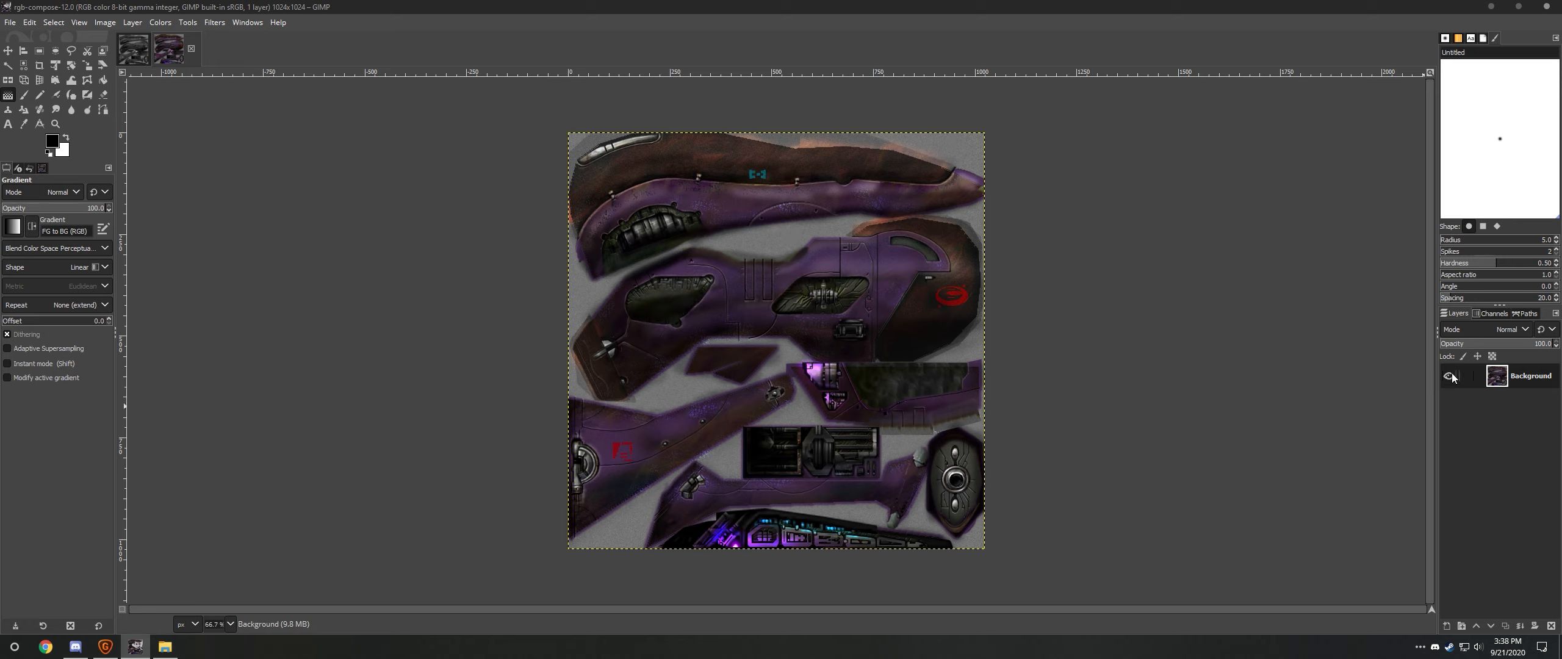
- Check the composed image's red and green channels by toggling their visibility, and return to the layer list
left_click(1490, 313)
left_click(1450, 334)
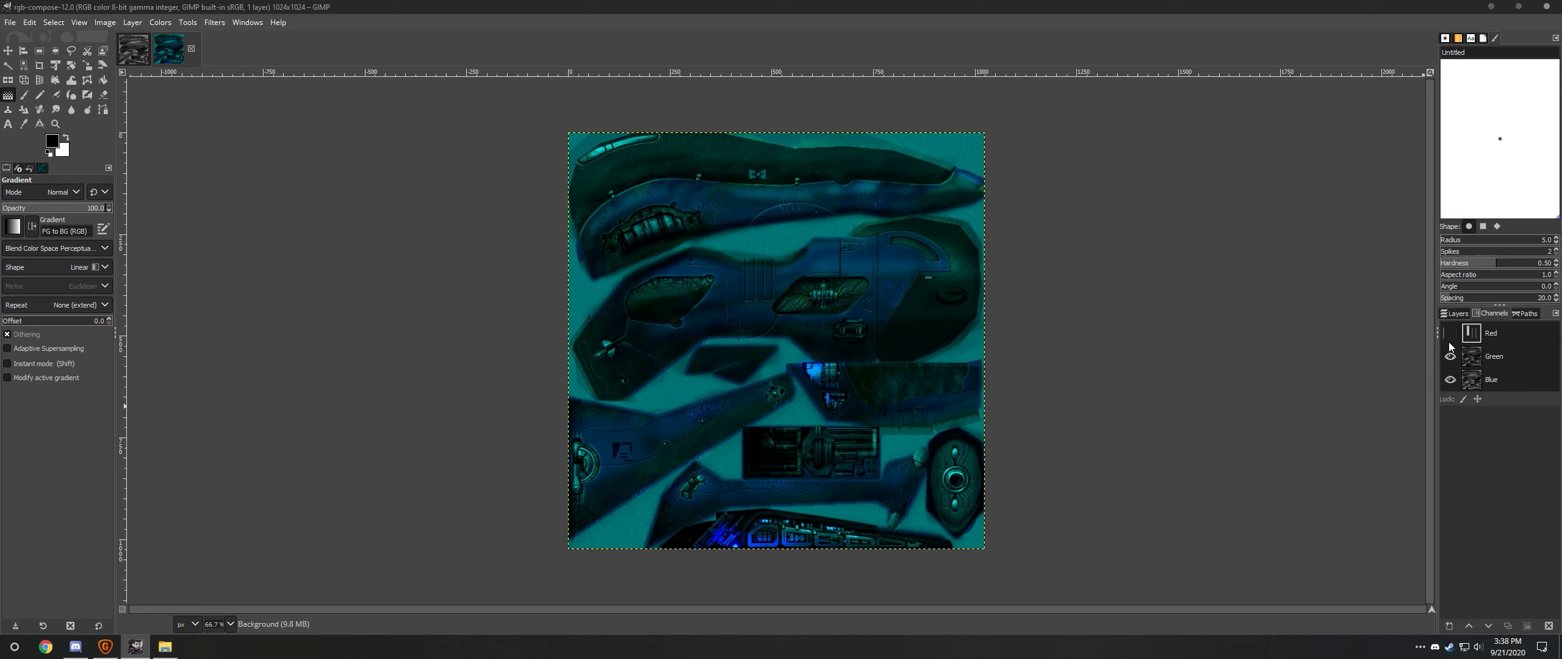
left_click(1450, 333)
left_click(1449, 356)
left_click(1450, 356)
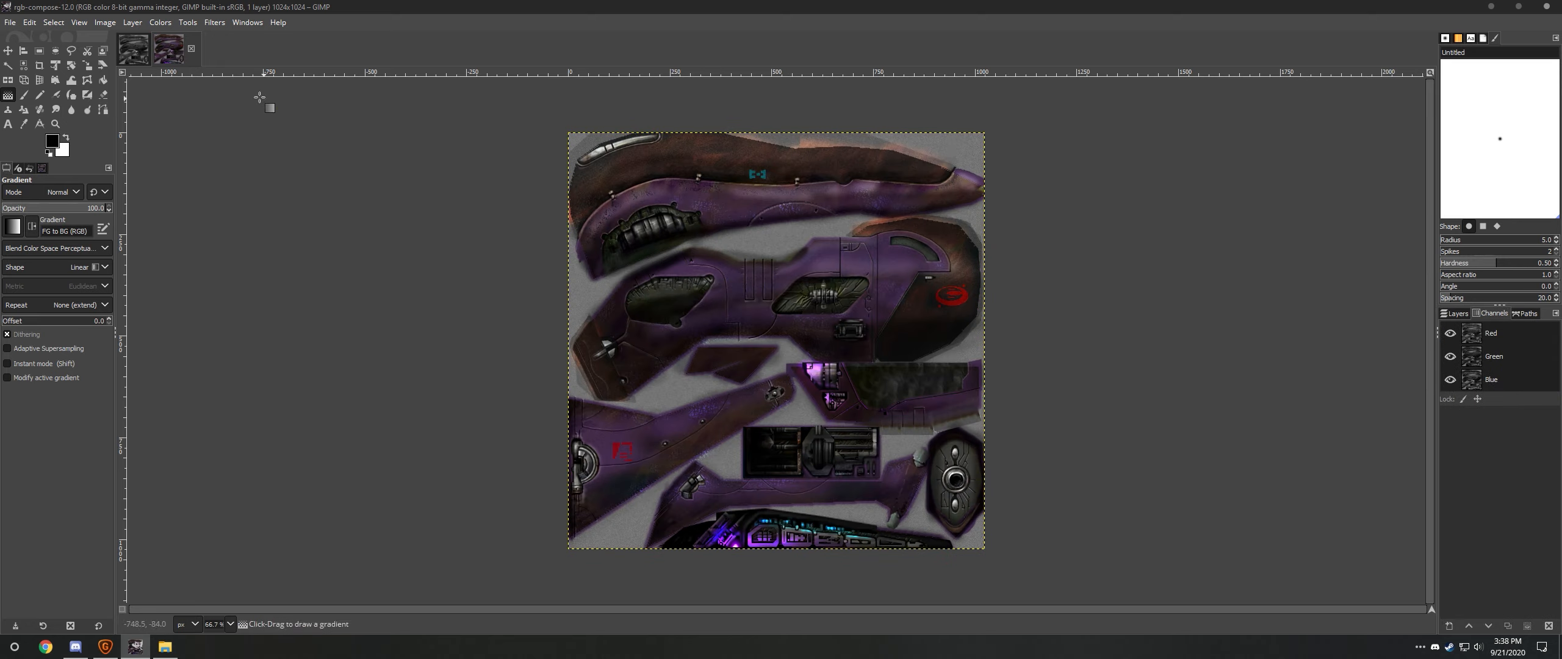
left_click(1455, 315)
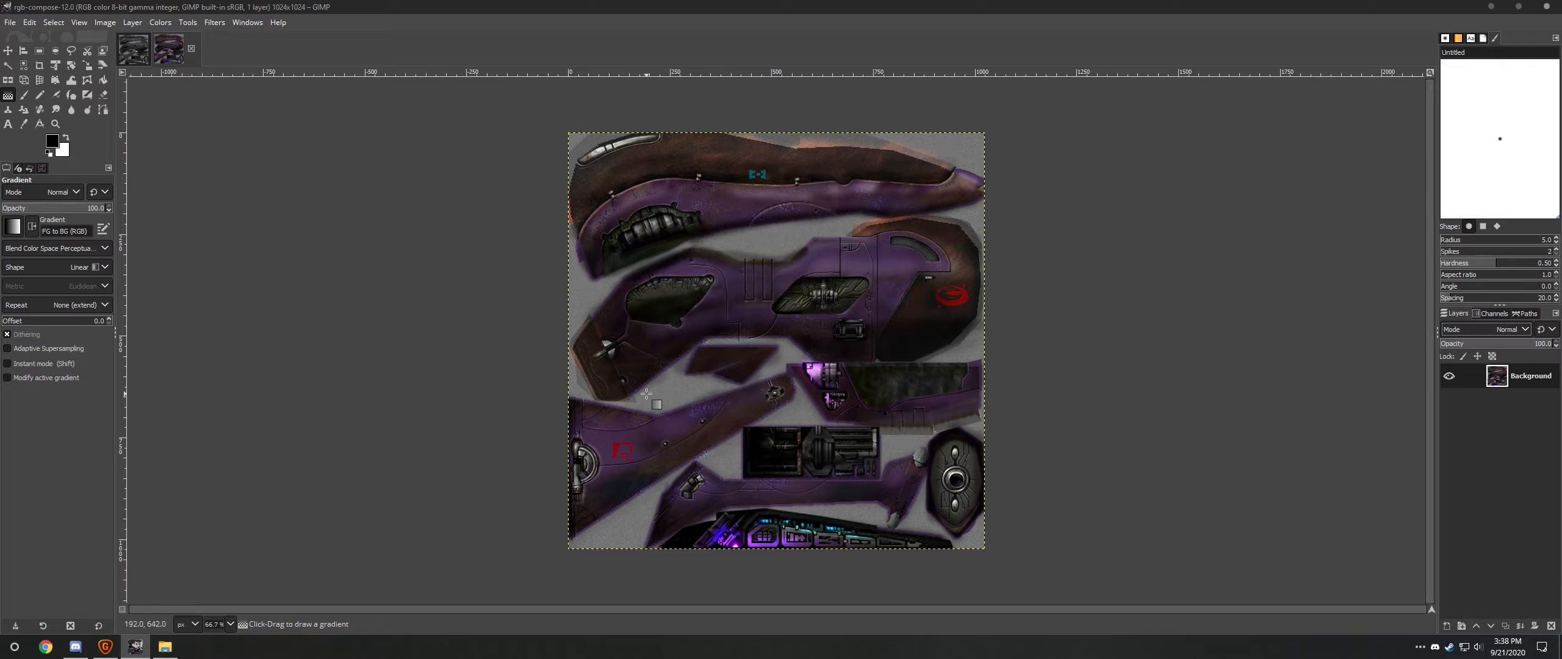
- Examine the pixel detail and edge sharpness of the red emblem and the surrounding purple hull in the composed texture
scroll(618, 487, "up", 10)
scroll(618, 487, "down", 1)
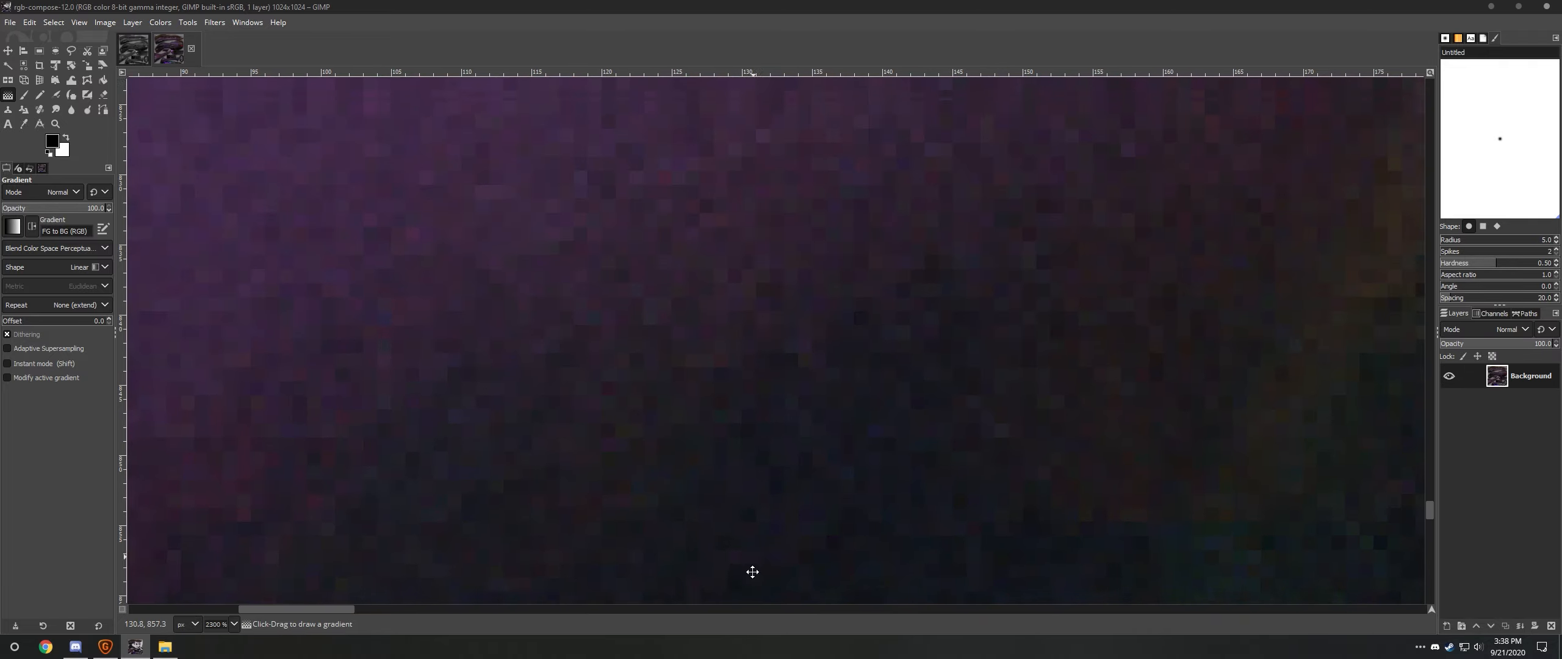
scroll(739, 436, "up", 8)
scroll(759, 404, "down", 1)
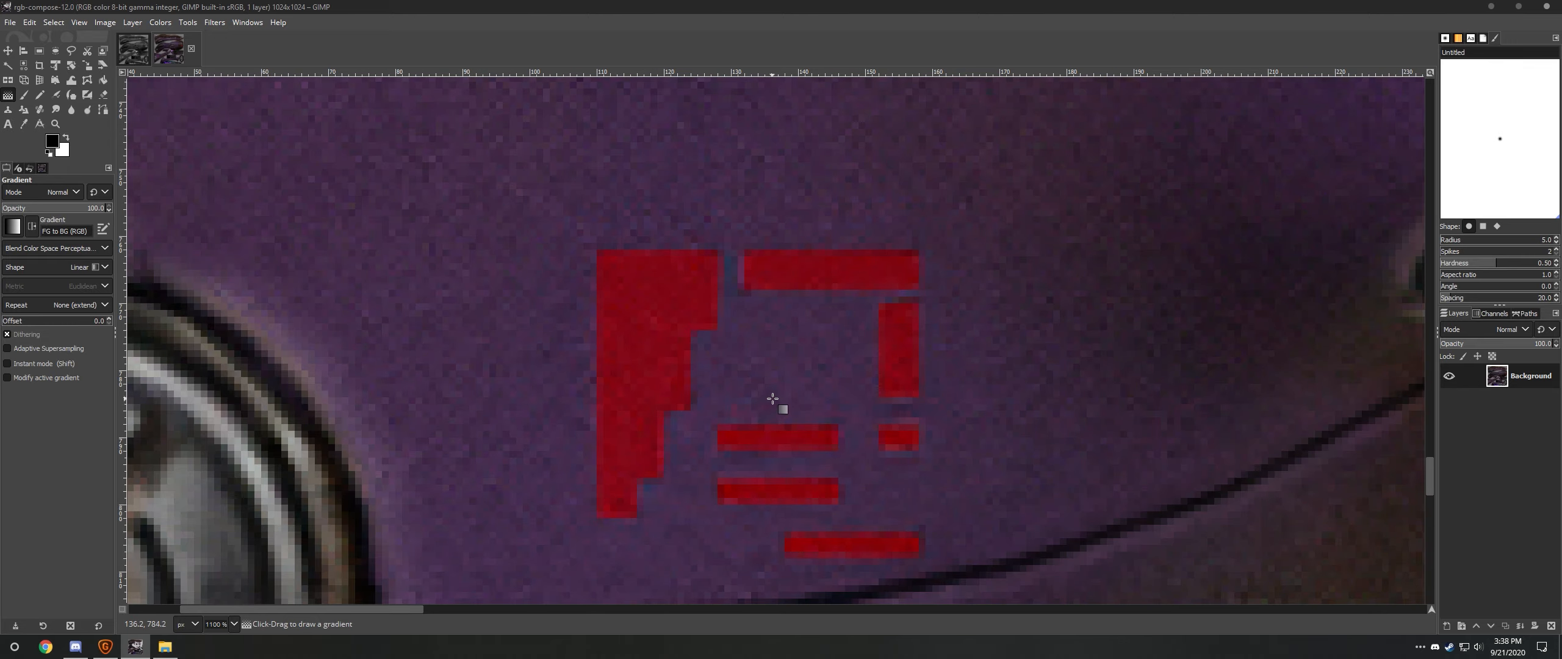
scroll(732, 336, "down", 1)
scroll(732, 336, "right", 1)
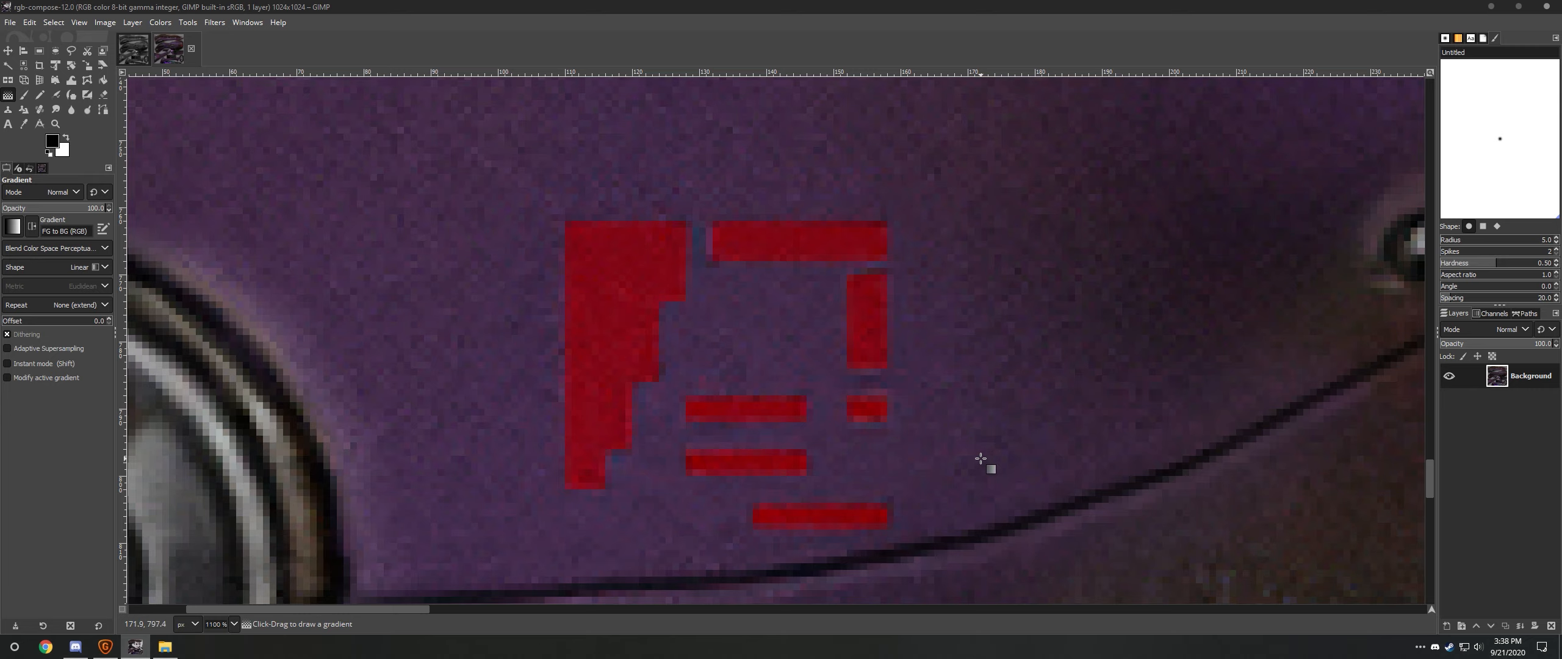
scroll(981, 458, "down", 2)
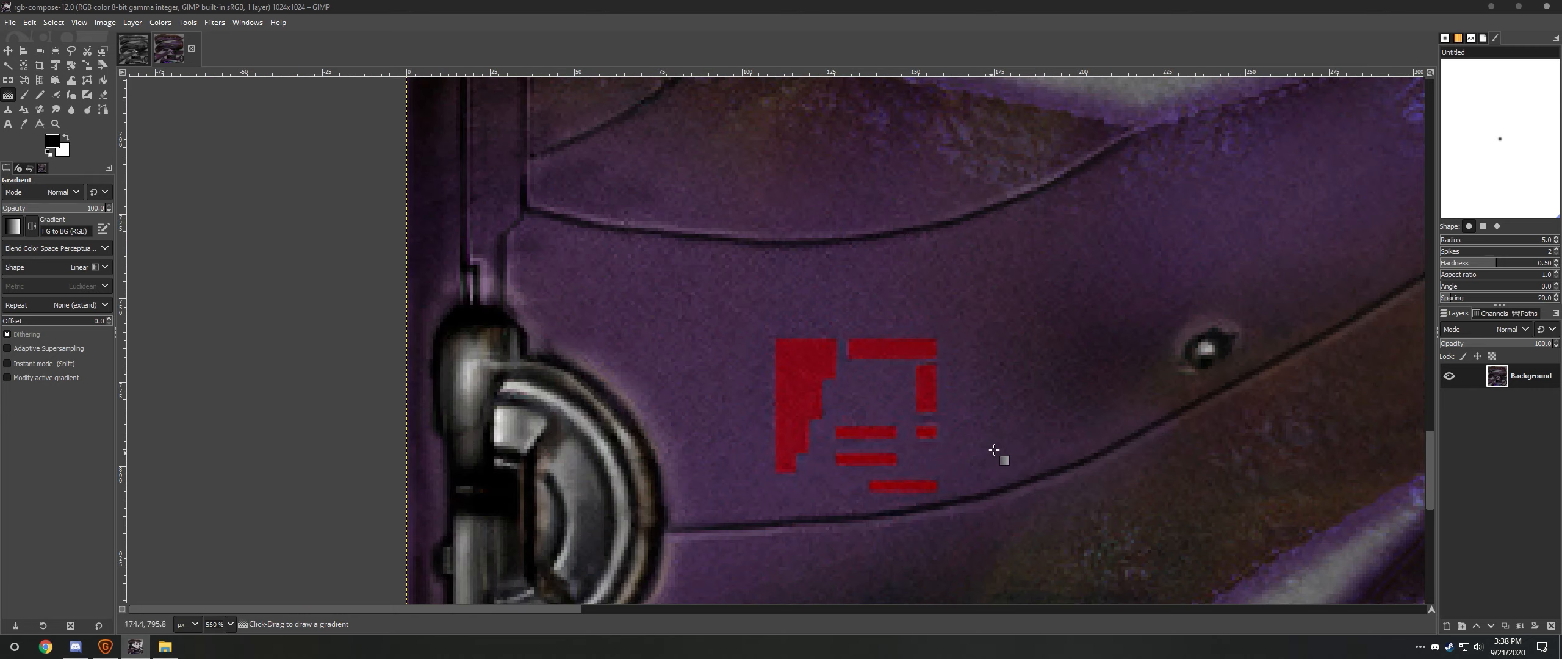
- Examine the upscaled hull edges, the upper wing panels and the vertical slot lines for color artifacts
left_click_drag(1091, 388, 949, 557)
scroll(953, 437, "down", 1)
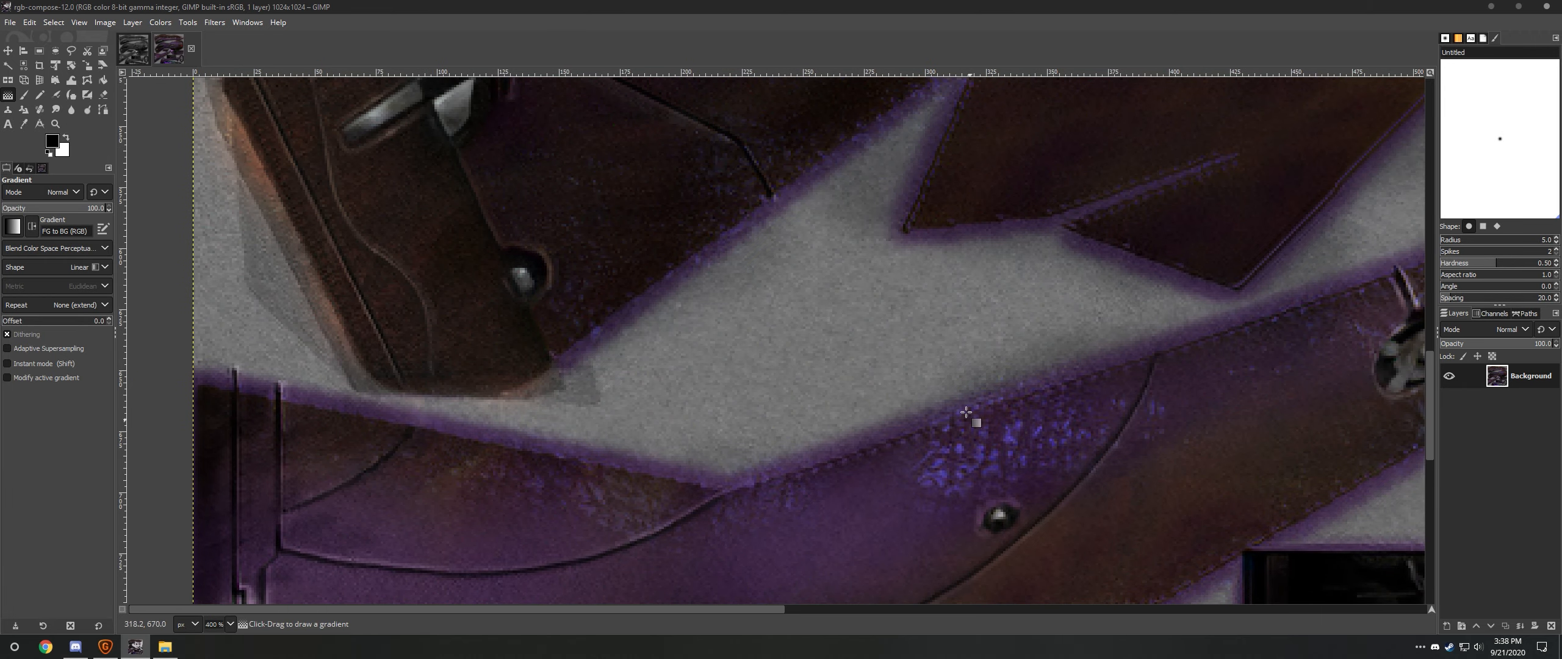
scroll(799, 284, "down", 1)
left_click_drag(822, 470, 809, 280)
scroll(767, 393, "up", 4)
left_click_drag(751, 446, 908, 541)
scroll(840, 464, "down", 3)
left_click_drag(826, 135, 873, 392)
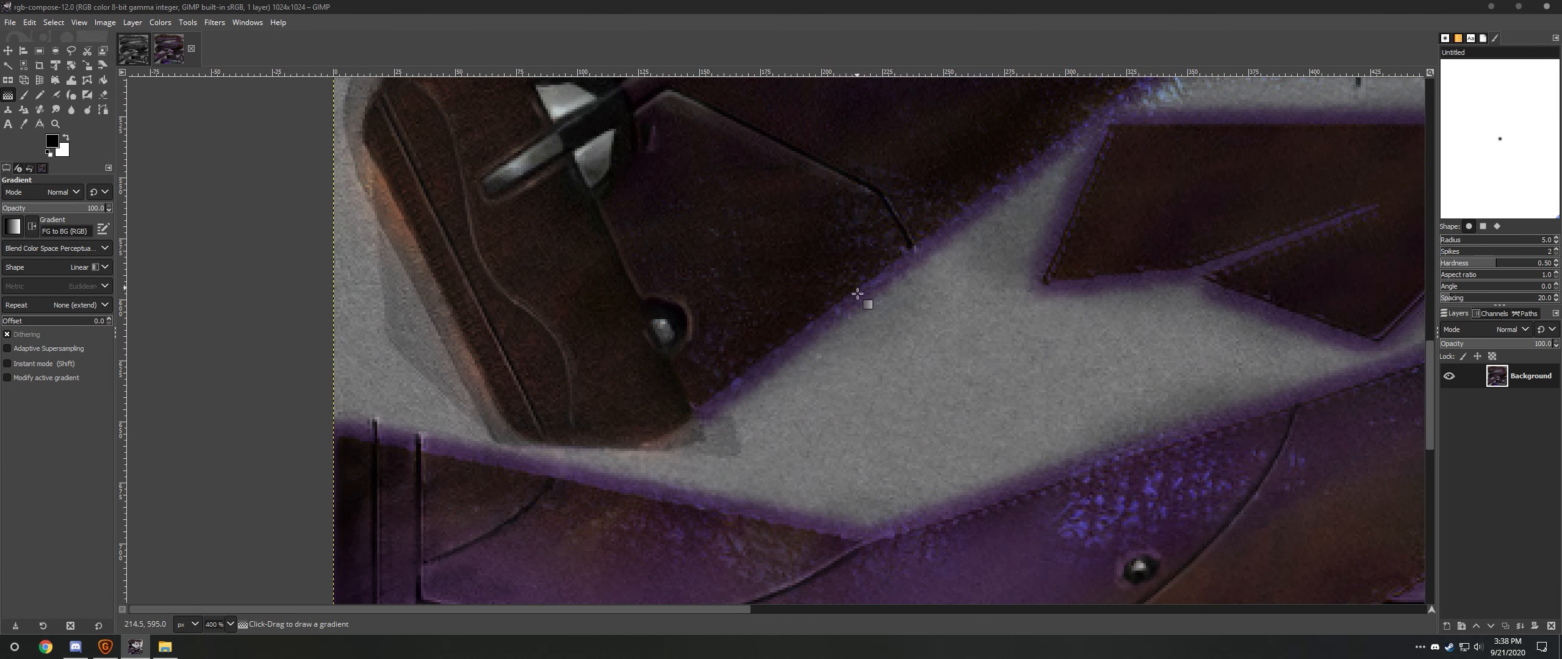
scroll(876, 392, "down", 2)
left_click_drag(943, 143, 826, 620)
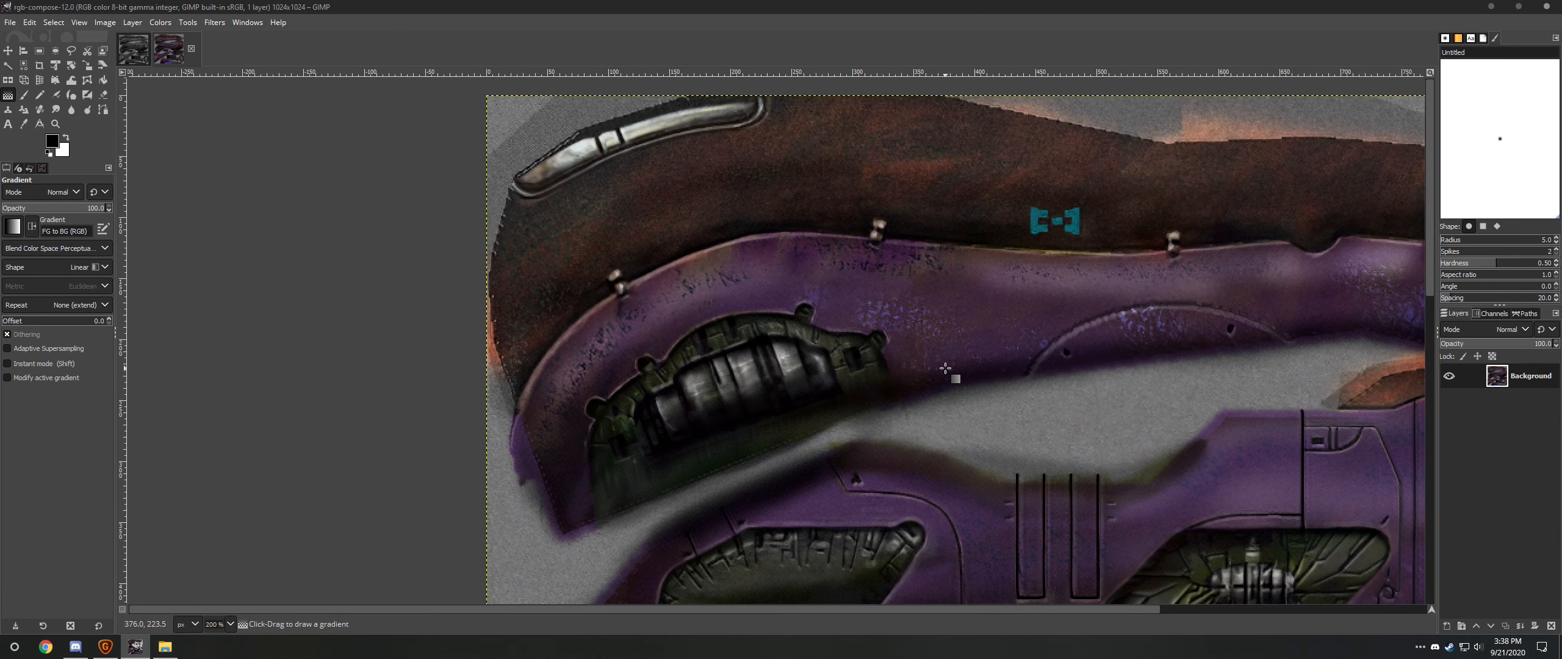
left_click_drag(1082, 530, 863, 360)
scroll(867, 366, "up", 4)
left_click_drag(984, 378, 836, 448)
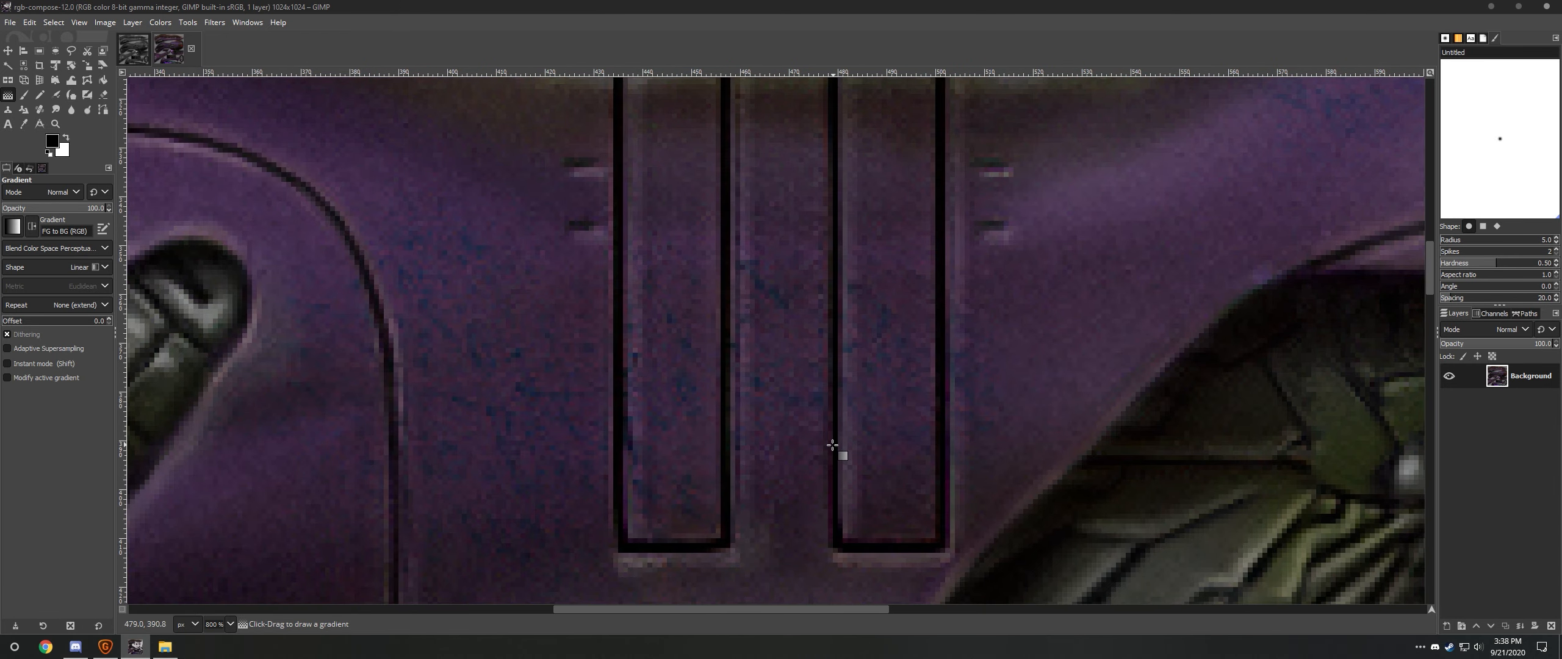
- Examine the blue speckled wear on the lower wing and compare it with the surrounding texture parts
scroll(836, 449, "down", 4)
left_click_drag(902, 483, 890, 346)
left_click_drag(1020, 597, 904, 150)
scroll(500, 186, "up", 5)
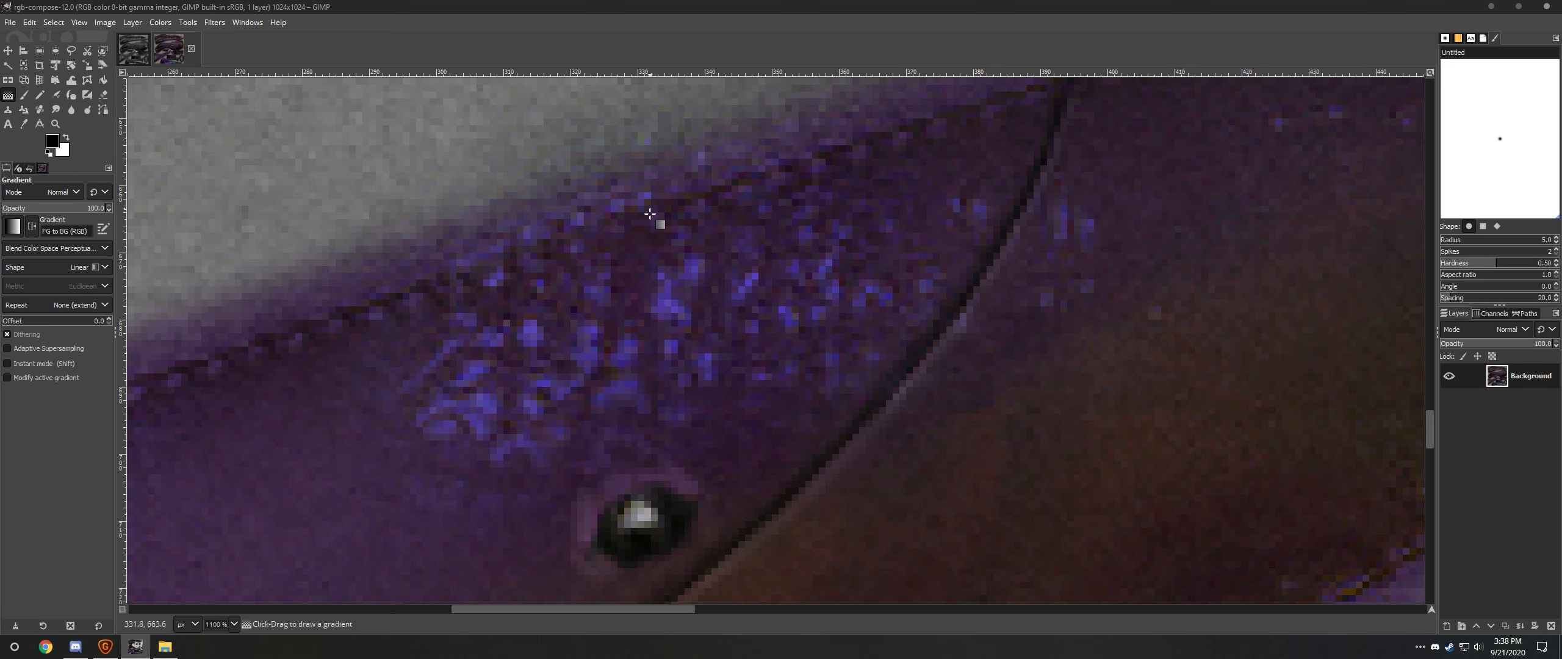
left_click_drag(651, 358, 727, 302)
scroll(718, 406, "down", 4)
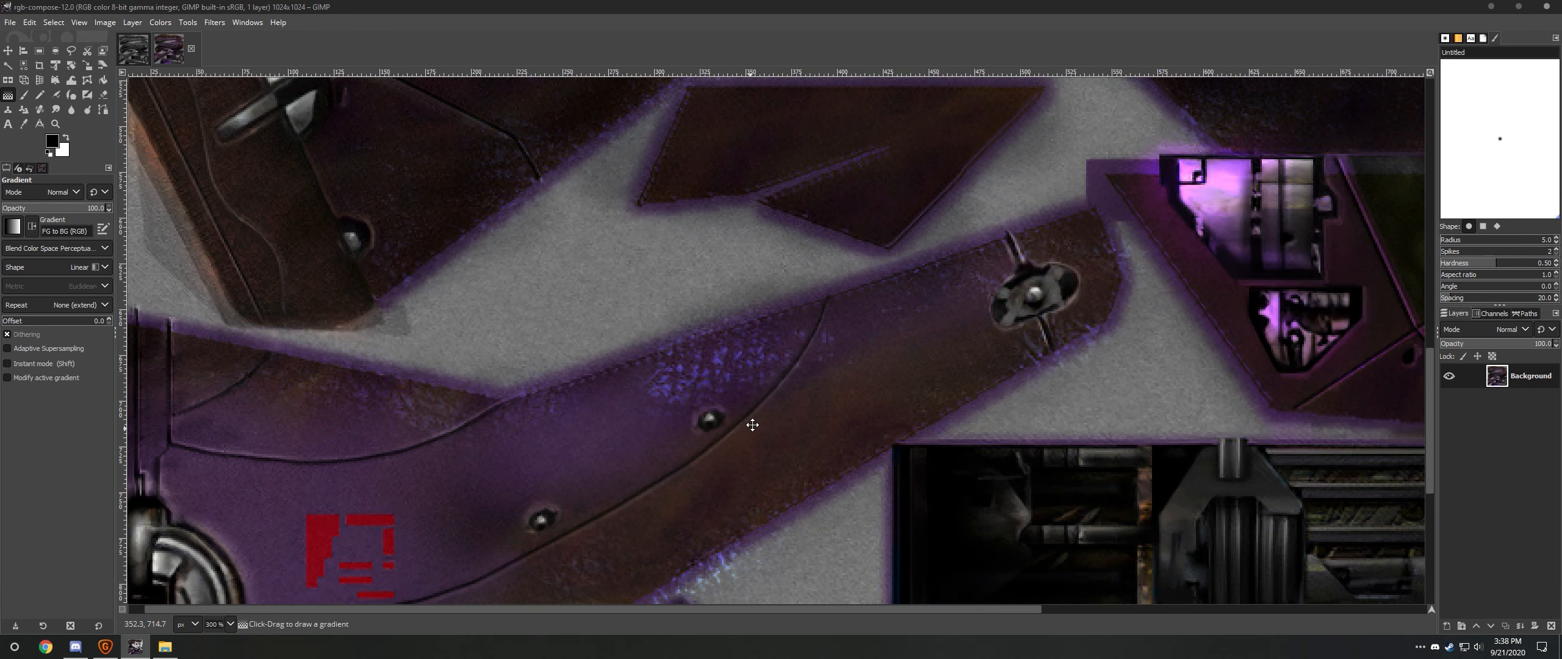
left_click_drag(746, 422, 791, 275)
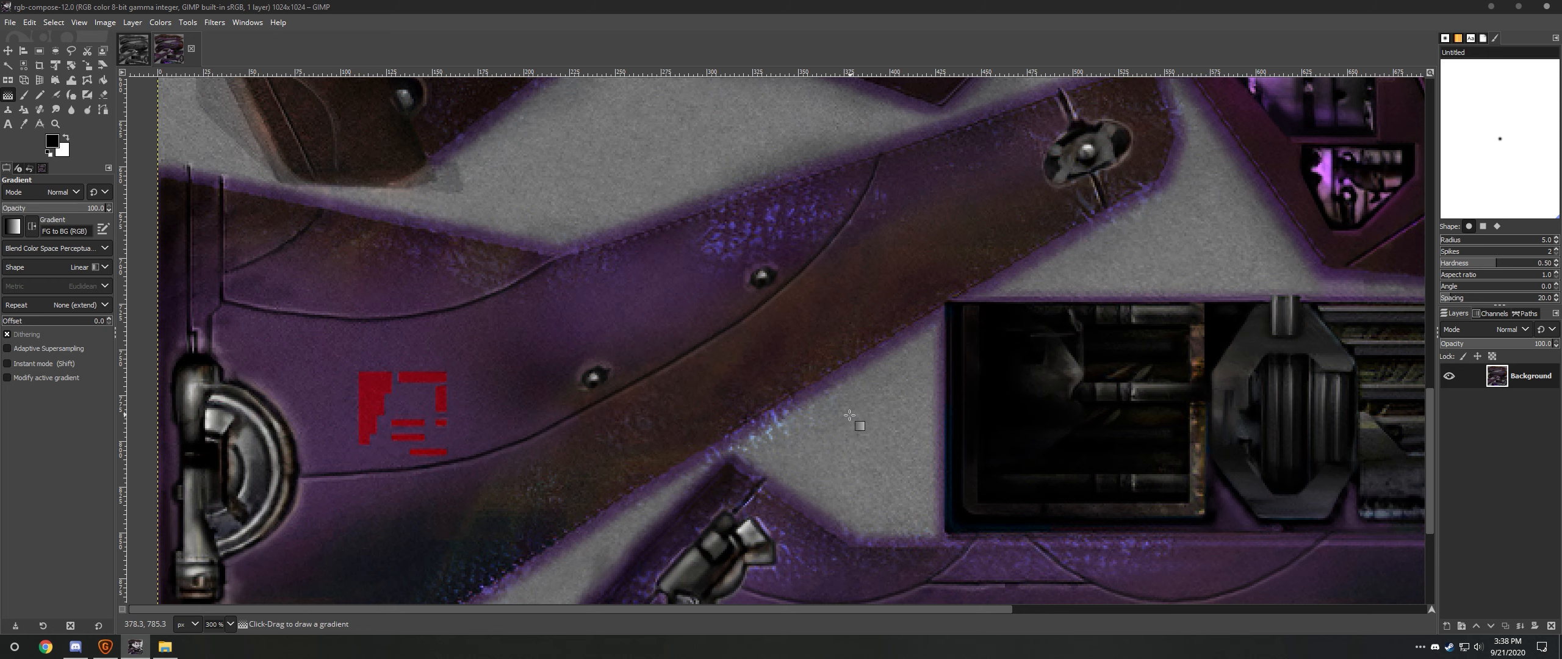
left_click_drag(851, 418, 786, 413)
scroll(829, 345, "down", 2)
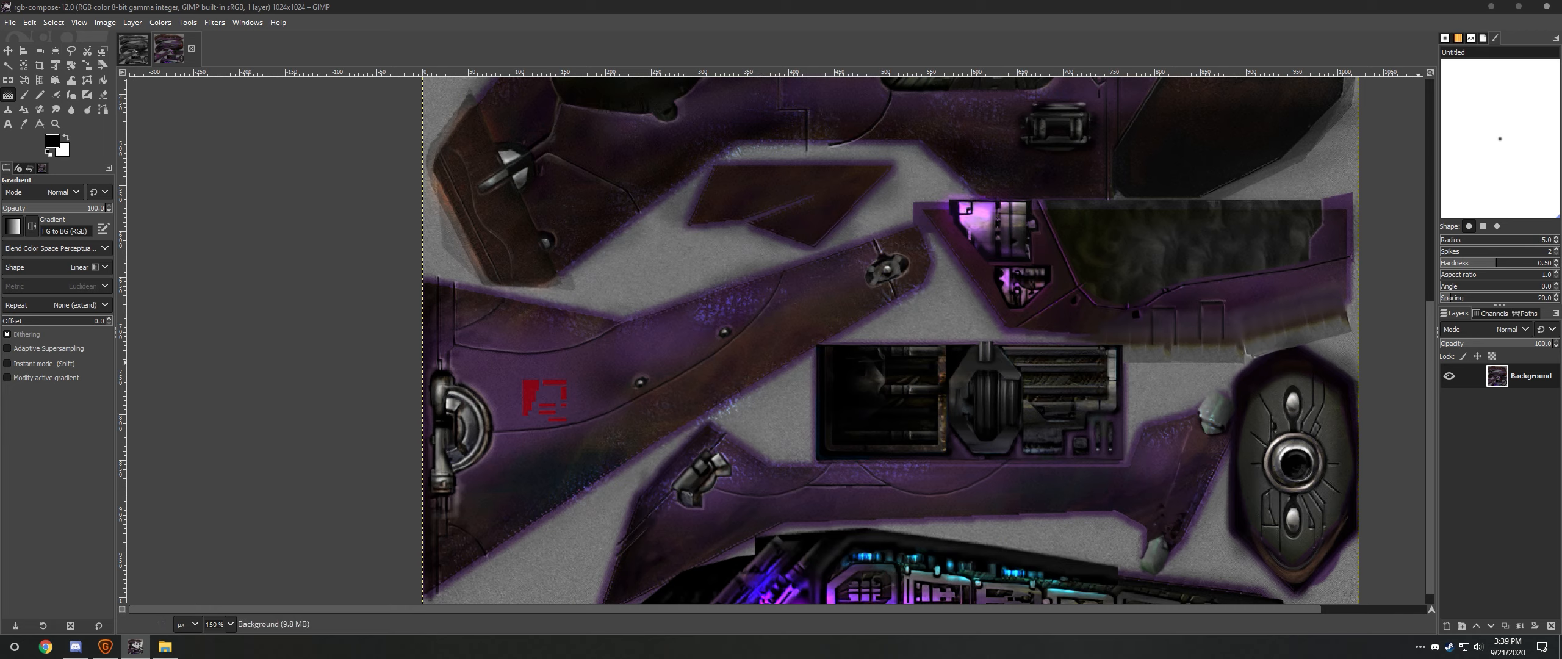
- Switch to File Explorer and open the vehicles > banshee > bitmaps folder in Halo 1 Uncompressed Bitmap Data
left_click_drag(1561, 296, 1050, 0)
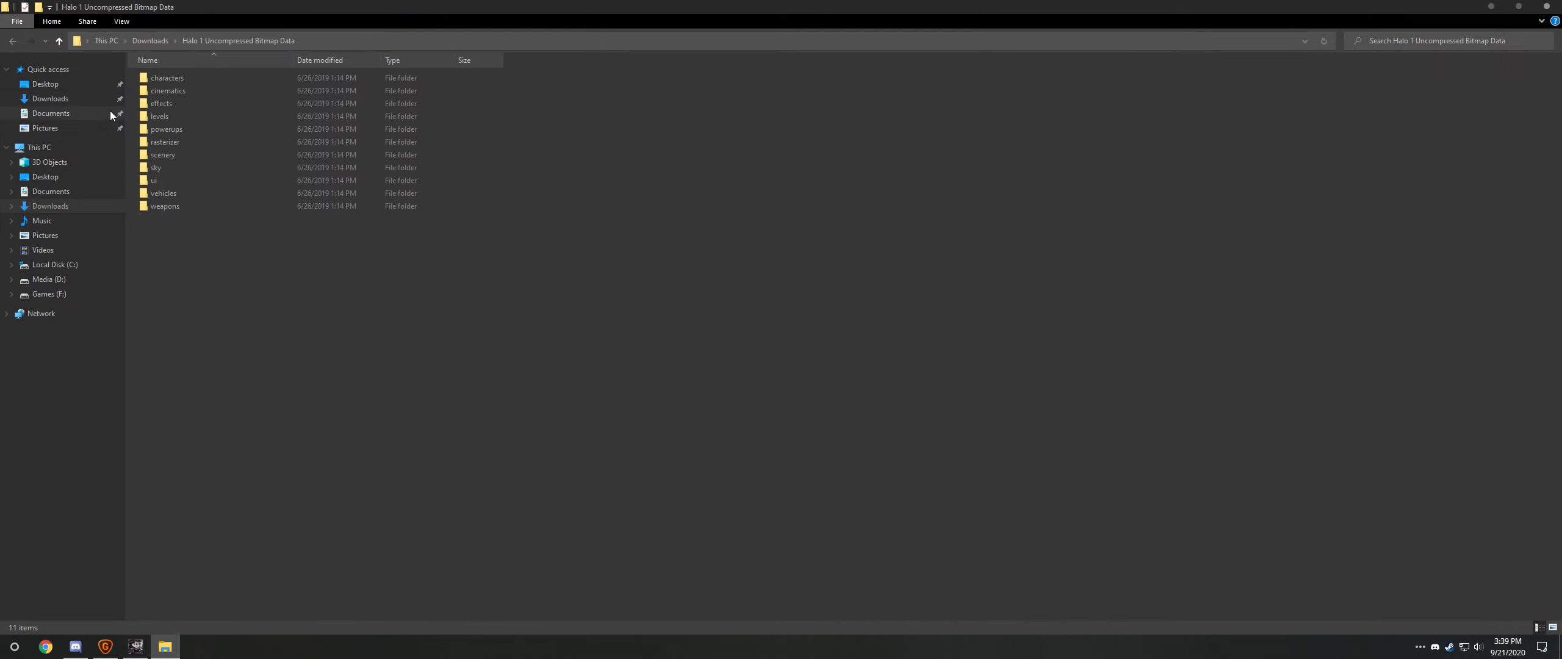
double_click(183, 192)
double_click(177, 88)
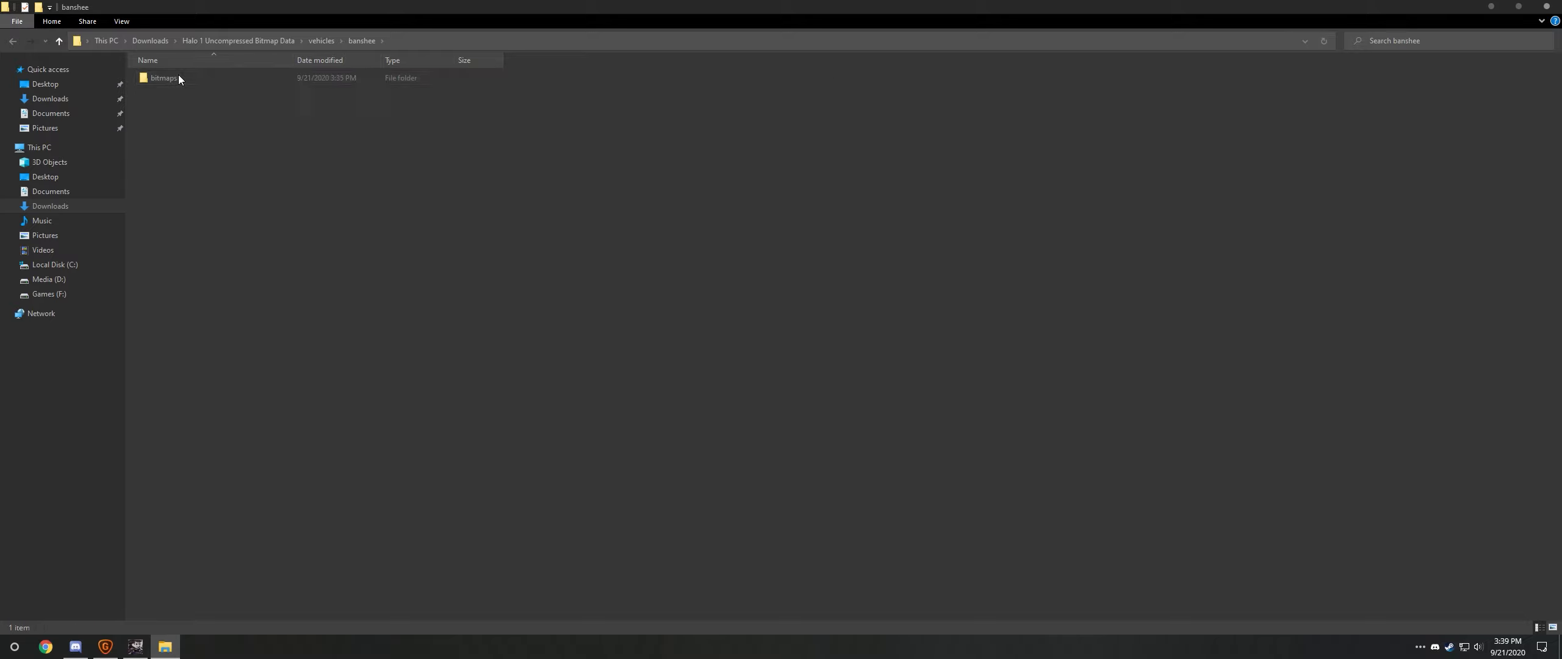
double_click(178, 78)
- Select the GIMP-type files banshee contrail, banshee multi, banshee, banshee_burned multi, banshee_burned, cubemap banshee and detail banshee
left_click(178, 77)
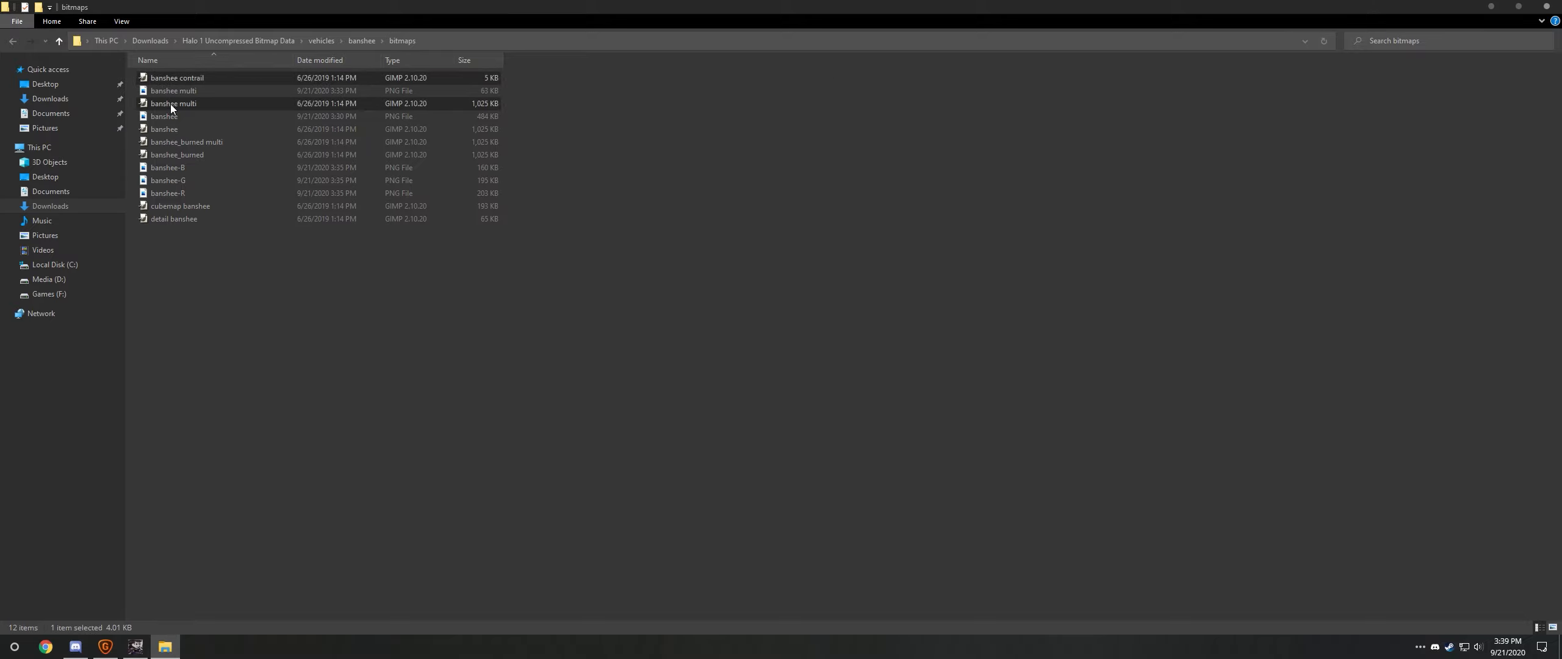
left_click(171, 104, "ctrl")
left_click(174, 128, "ctrl")
left_click(174, 142, "ctrl")
left_click(177, 155, "ctrl")
left_click(183, 206, "ctrl")
left_click(186, 219, "ctrl")
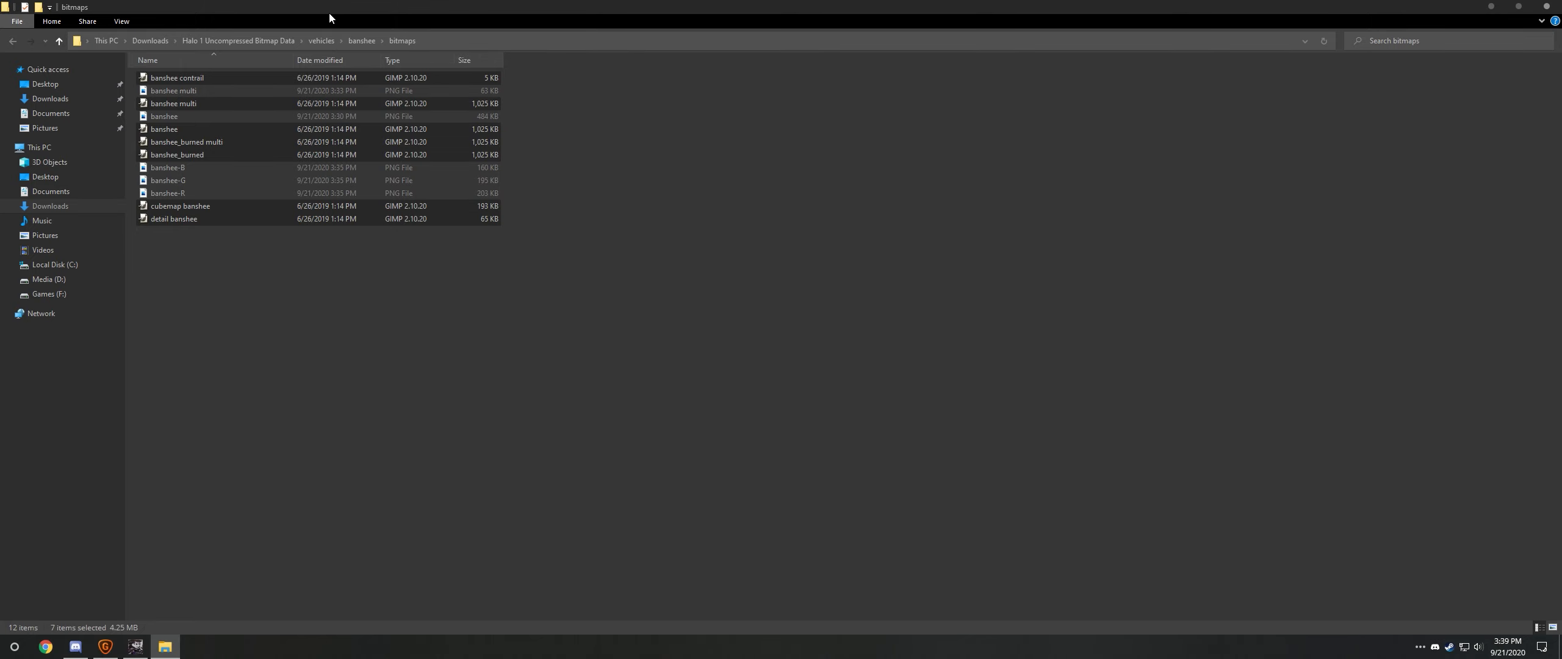
- Switch back to GIMP and show the composed banshee image's color channels
left_click_drag(330, 8, 0, 8)
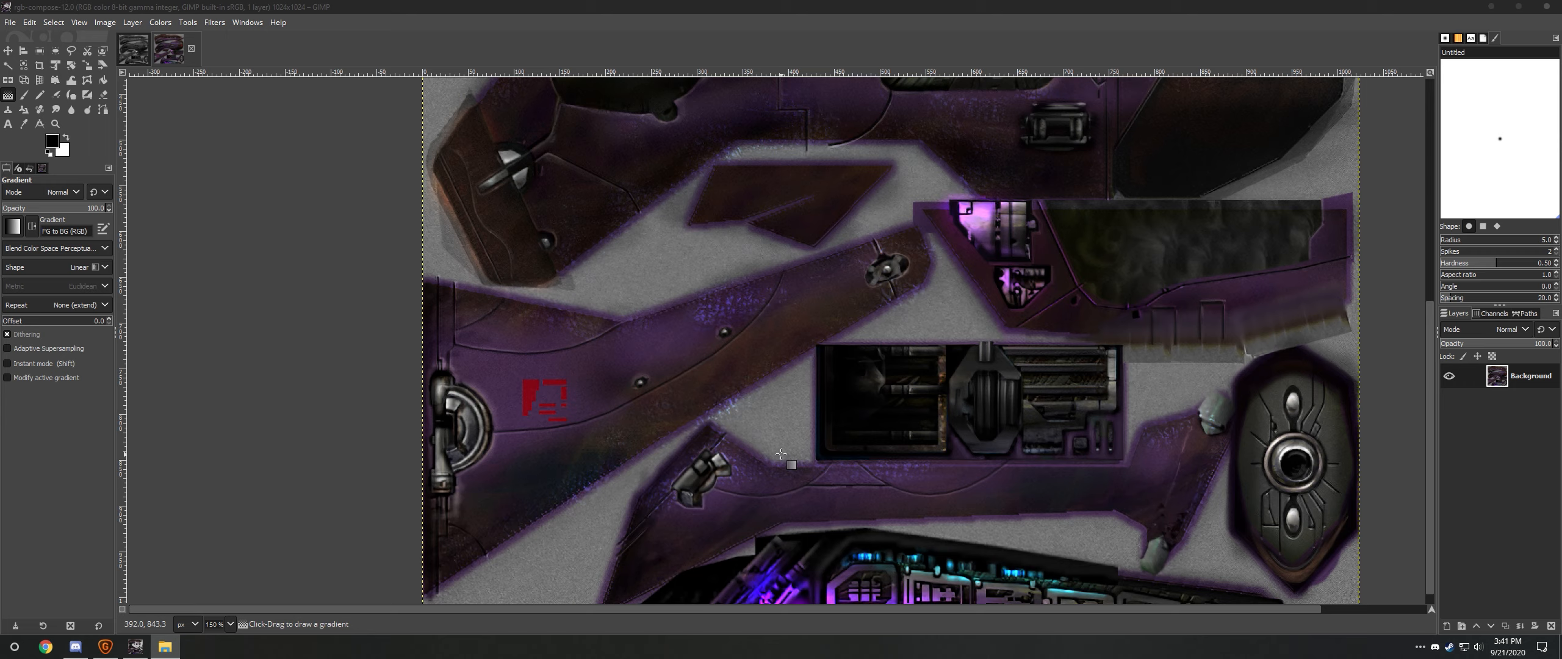
left_click(1492, 313)
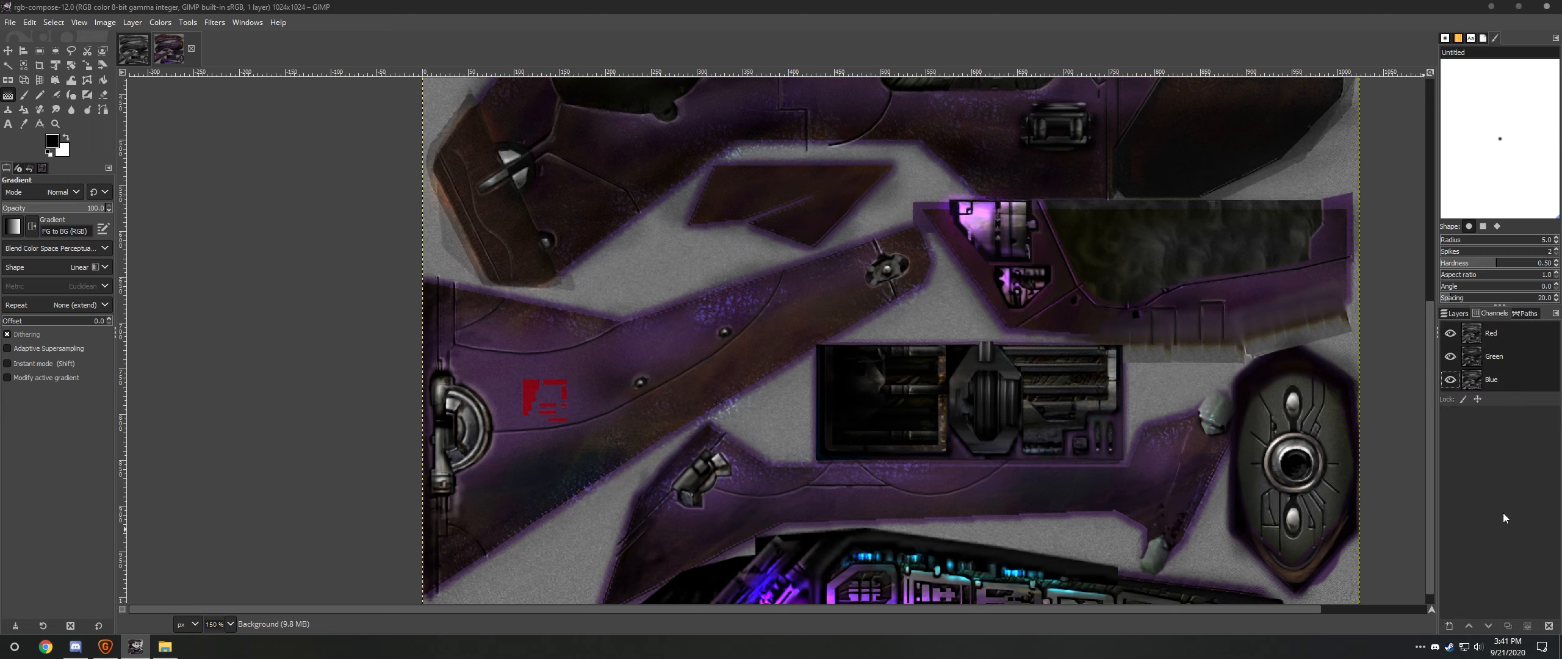